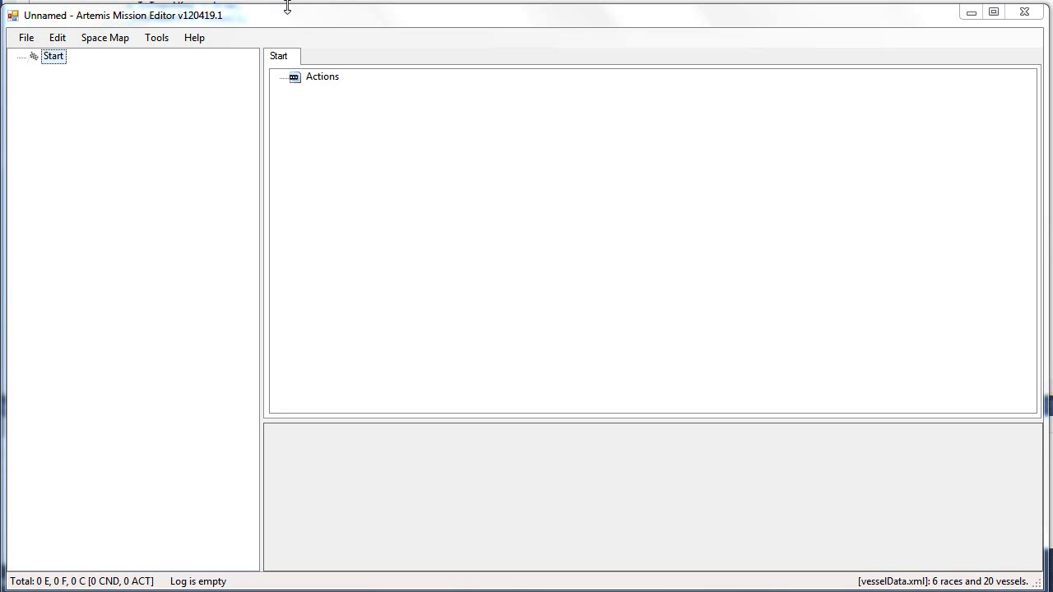
# Switch to Notepad++ and bring the MISS_X_Training.xml mission file into view.
pyautogui.click(368, 96)
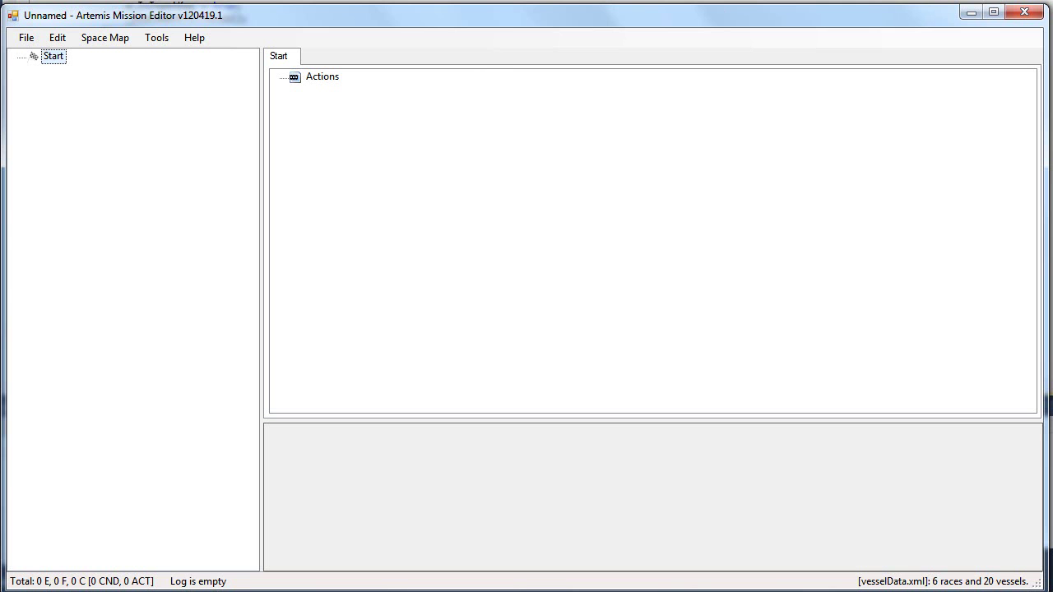
pyautogui.hotkey('alt', 'Tab')
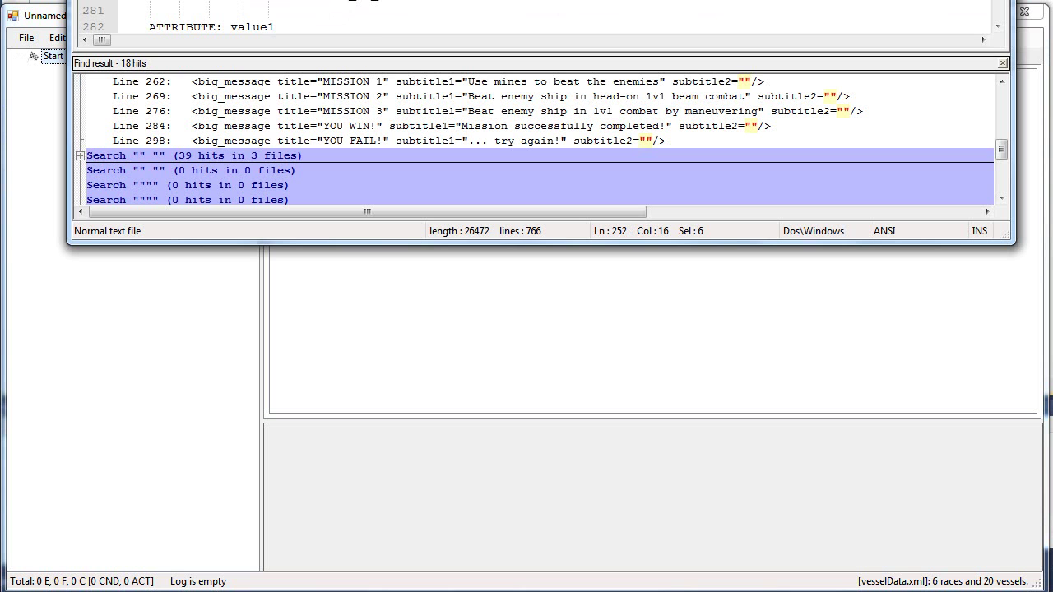
pyautogui.press('super+shift+Up')
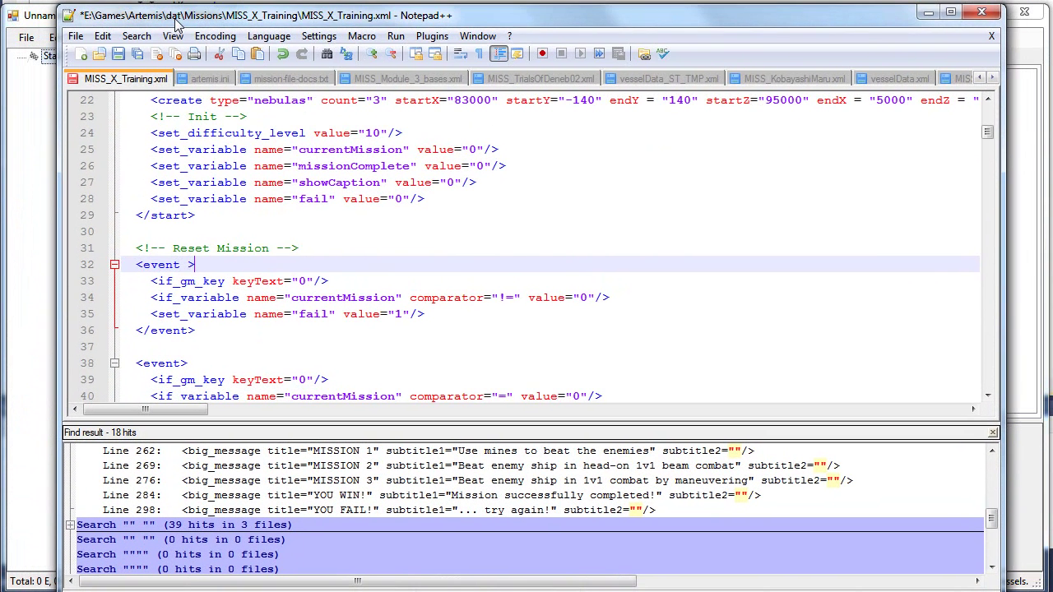
# Add a set_variable tag without attributes on a new line below the currentMission variable in the start block.
pyautogui.click(313, 148)
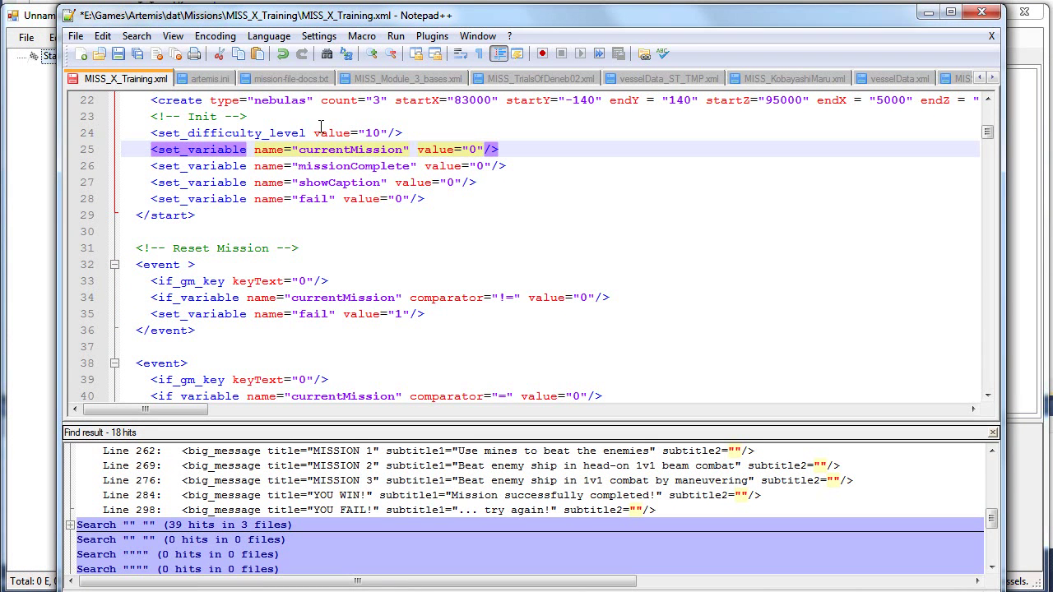
pyautogui.press('End')
pyautogui.press('Return')
pyautogui.write('<set_')
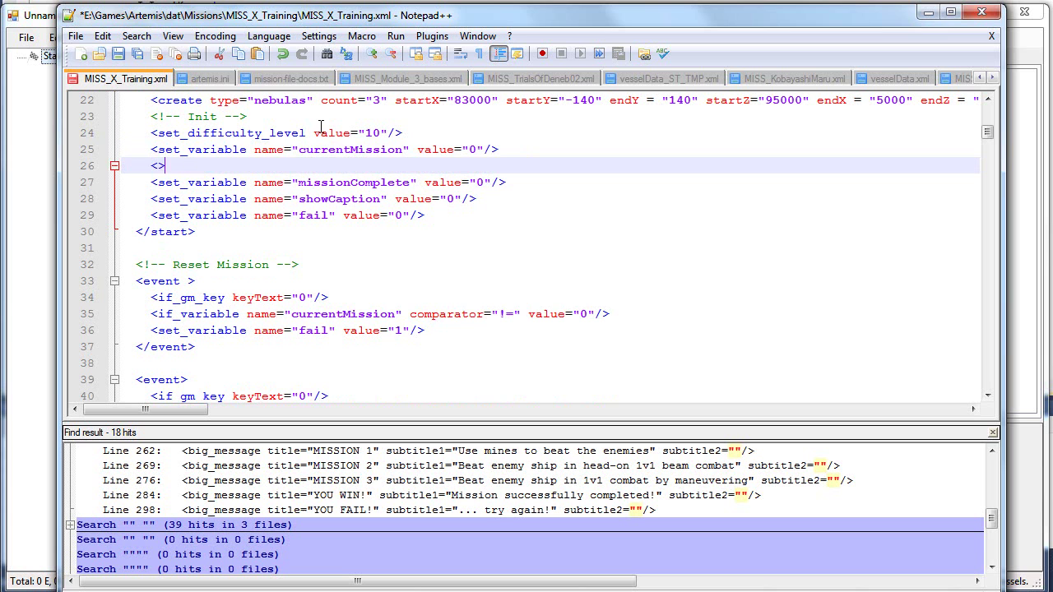
pyautogui.write('variable ')
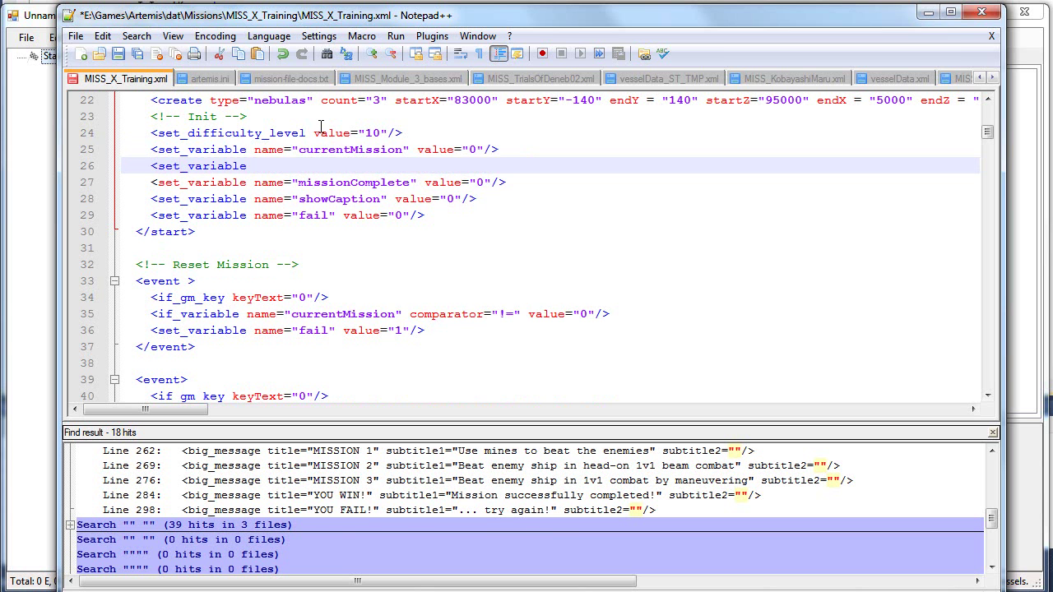
pyautogui.write('/>')
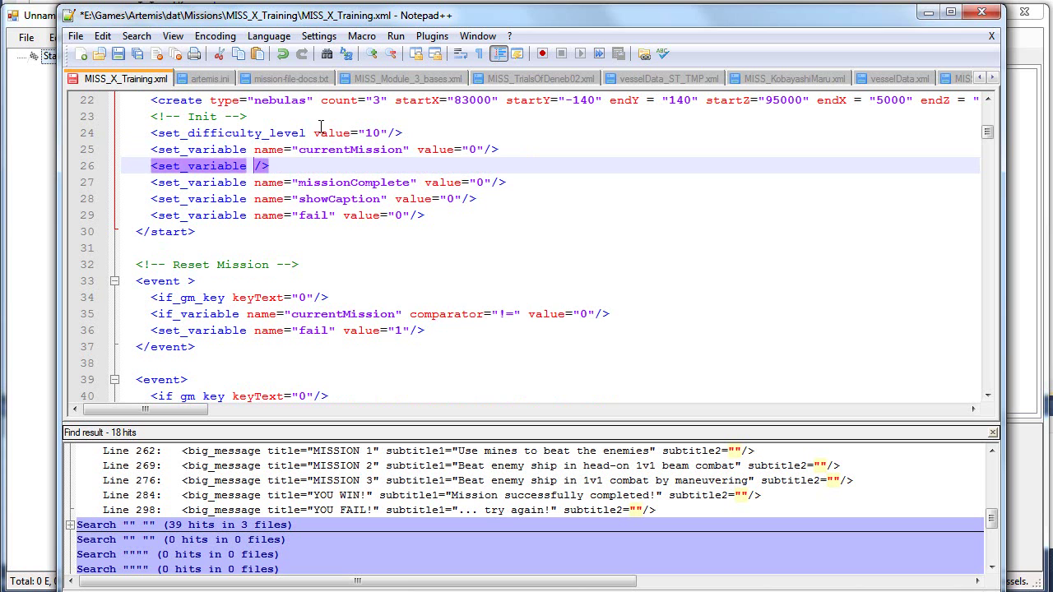
# Delete the attribute-less set_variable tag together with its line.
pyautogui.hotkey('shift', 'Home')
pyautogui.press('BackSpace')
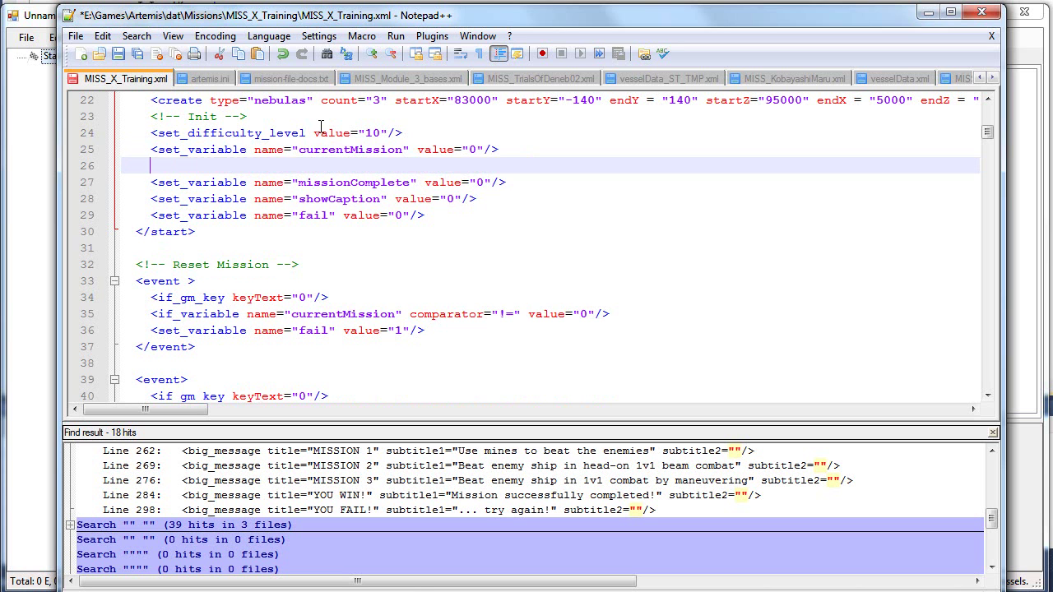
pyautogui.hotkey('ctrl', 'l')
# Try to move the missionComplete variable line up by text selection, and undo the move.
pyautogui.hotkey('shift', 'End')
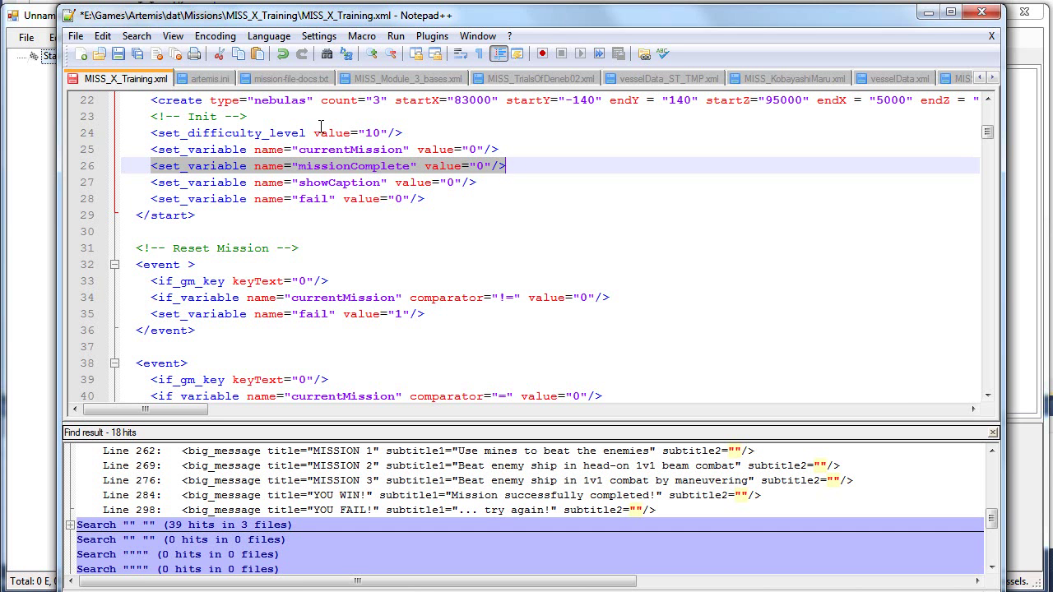
pyautogui.moveTo(352, 167); pyautogui.dragTo(422, 151)
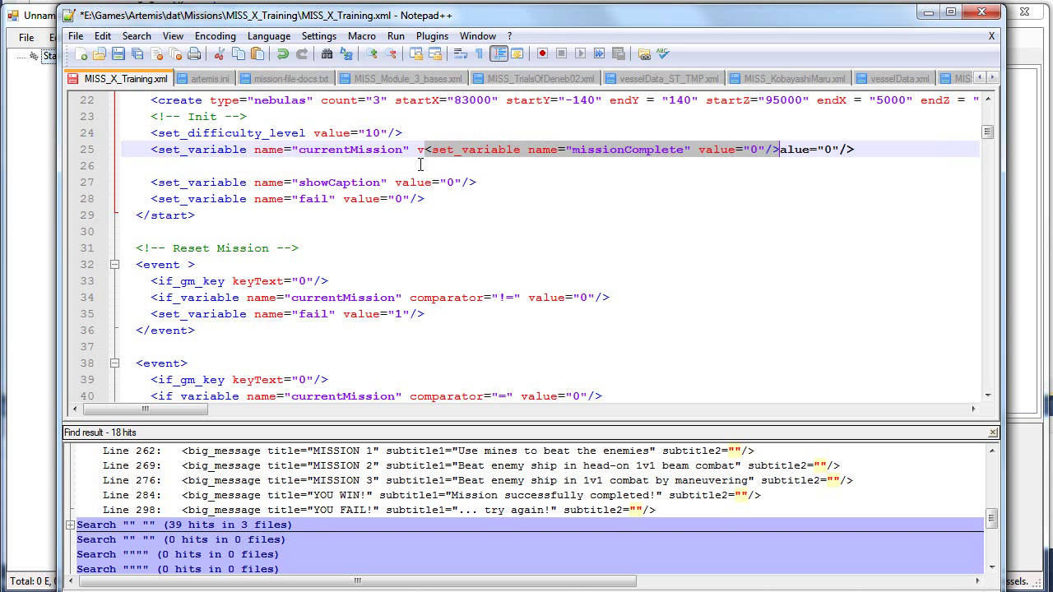
pyautogui.hotkey('ctrl', 'z')
# Look through the mission XML, ending at the station and player definitions at the beginning of the file.
pyautogui.scroll(-2, 475, 144)
pyautogui.scroll(5, 475, 144)
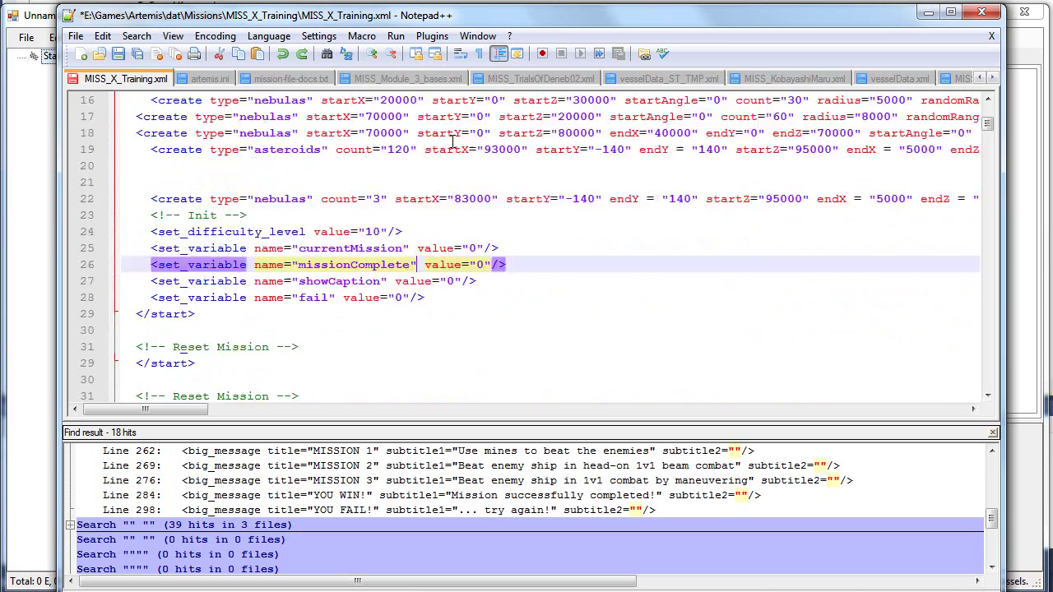
pyautogui.scroll(-20, 476, 144)
pyautogui.scroll(-10, 476, 144)
pyautogui.scroll(20, 543, 104)
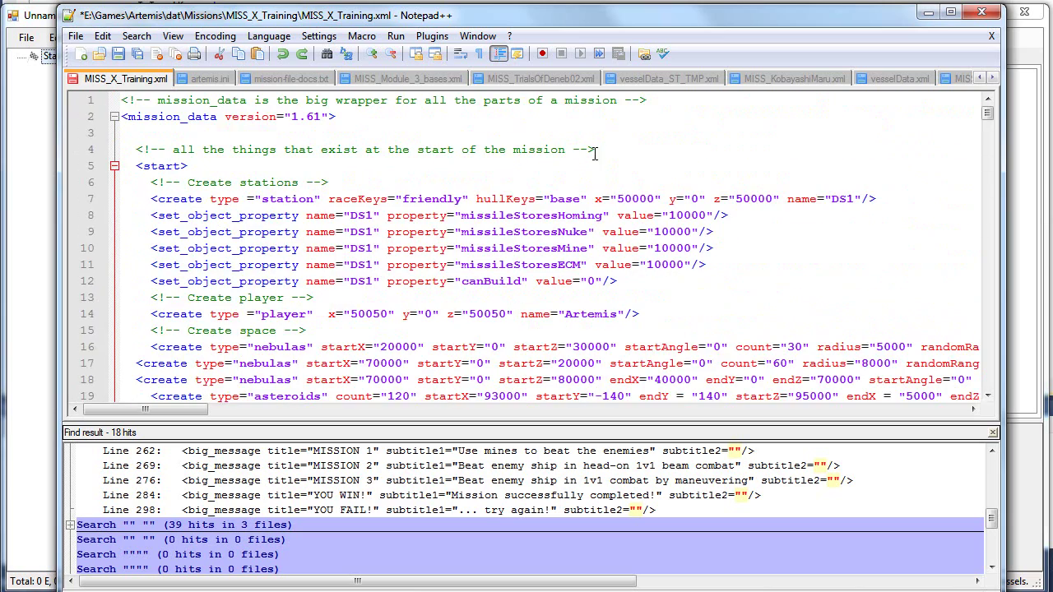
# Switch to the Artemis Mission Editor and add two new events below the Start node.
pyautogui.click(1033, 69)
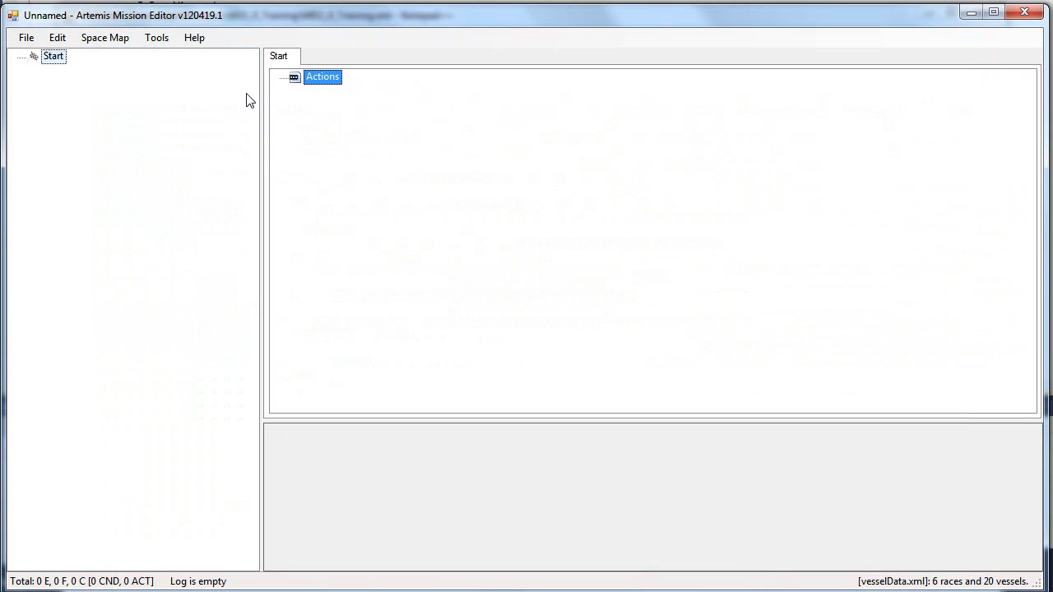
pyautogui.click(191, 99)
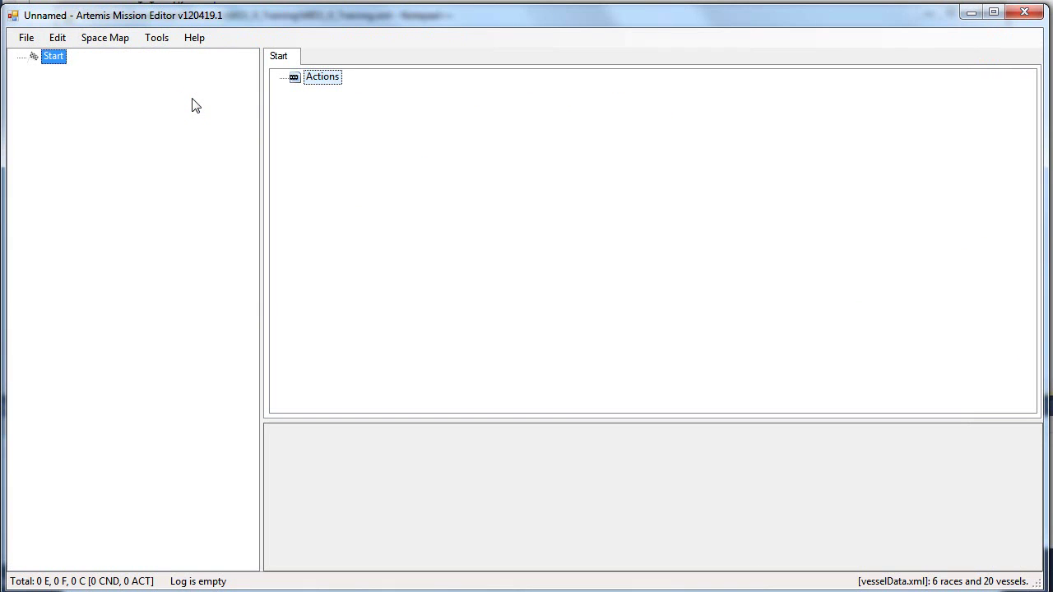
pyautogui.press('Insert')
pyautogui.press('Insert')
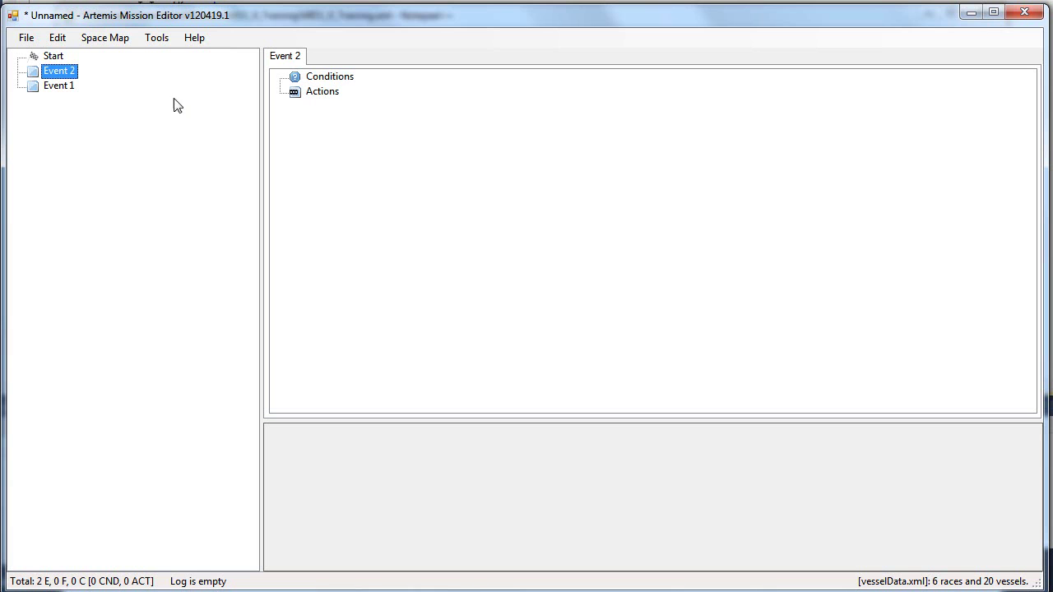
# Add an empty comment node to the mission tree.
pyautogui.click(51, 57)
pyautogui.rightClick(80, 129)
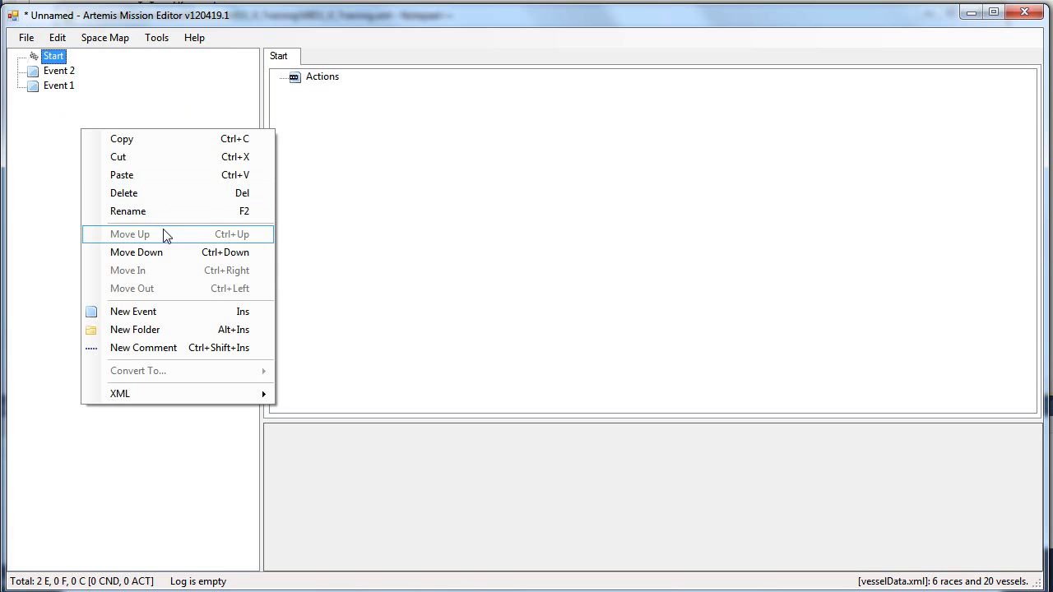
pyautogui.click(188, 348)
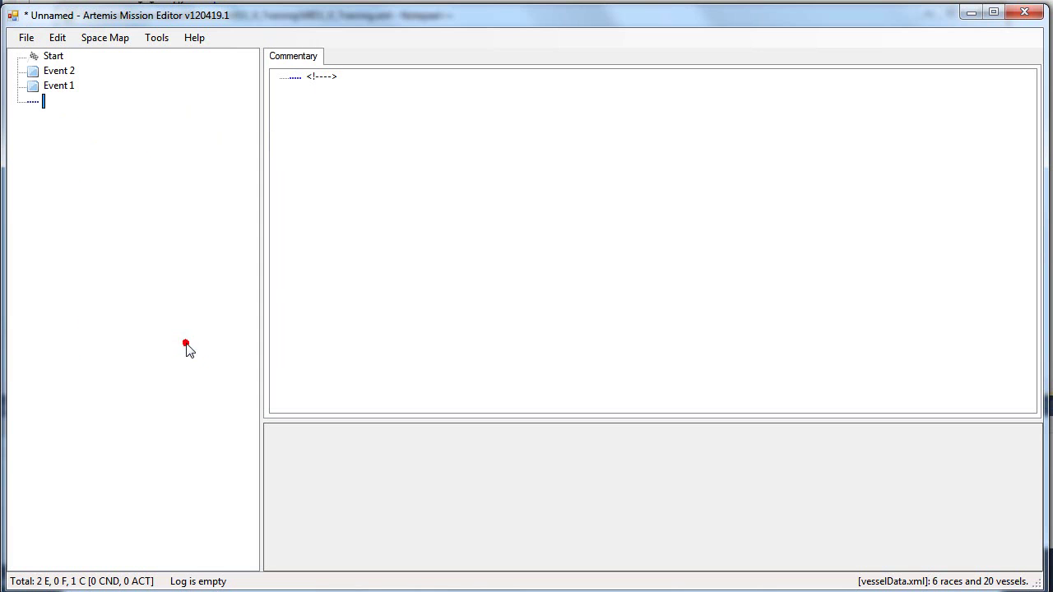
# Insert two more events above Event 2 in the mission tree.
pyautogui.click(71, 71)
pyautogui.press('Insert')
pyautogui.press('Insert')
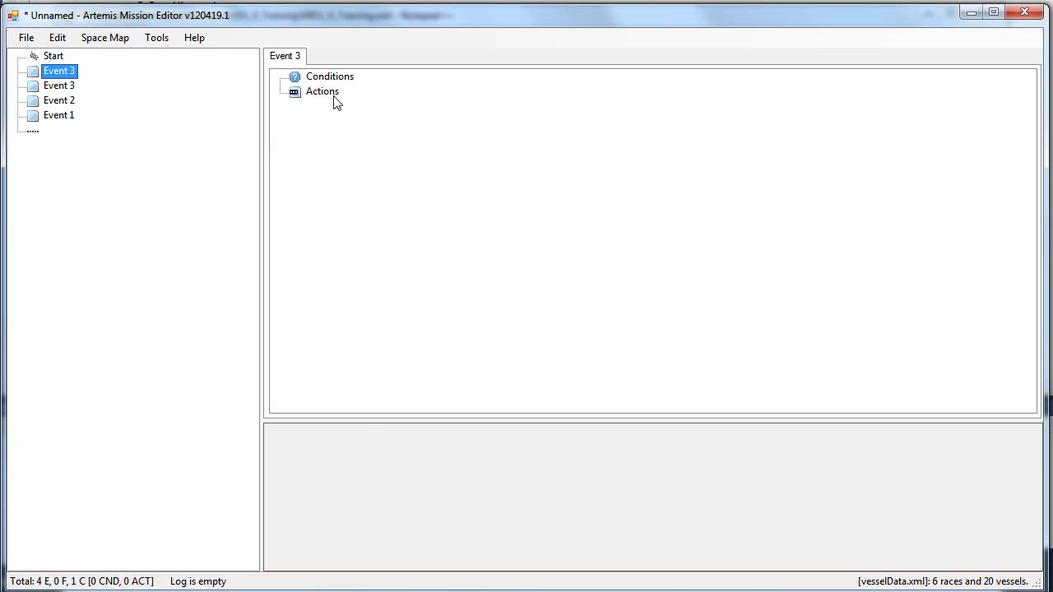
# Add two Variable conditions and two Set variable actions to the first event in the tree.
pyautogui.click(330, 144)
pyautogui.press('Insert')
pyautogui.press('Insert')
pyautogui.press('shift+Insert')
pyautogui.press('shift+Insert')
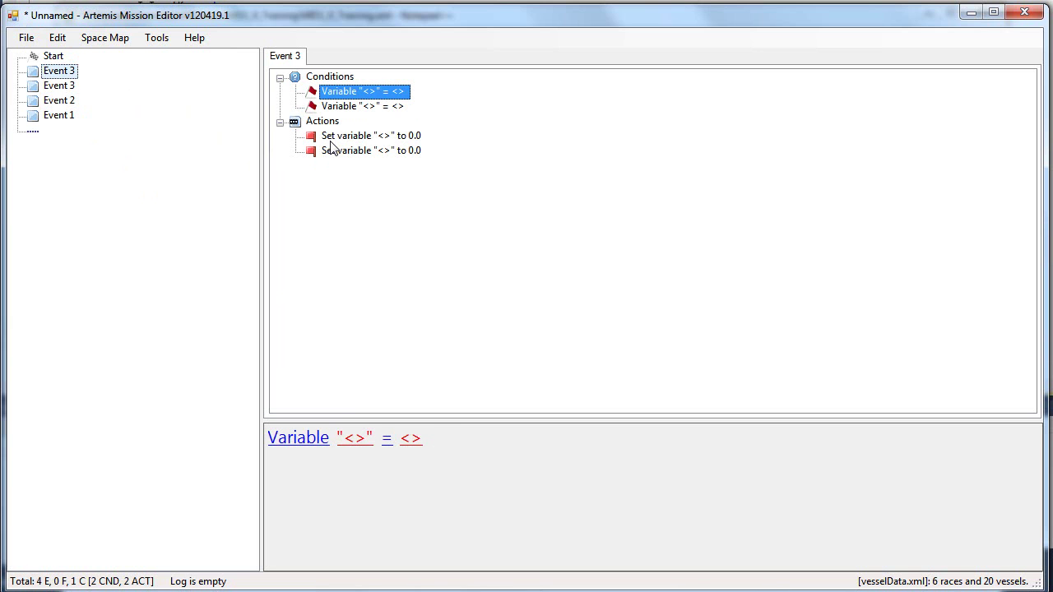
# Add three more Set variable actions to the first event.
pyautogui.click(330, 138)
pyautogui.press('Insert')
pyautogui.press('Insert')
pyautogui.press('Insert')
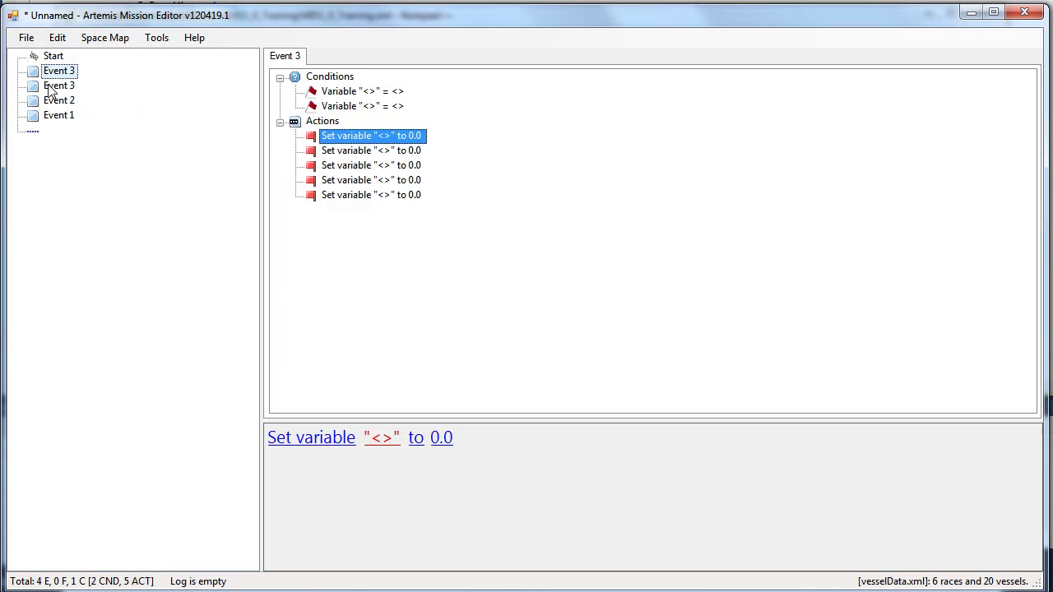
# Duplicate the first event with its conditions and actions, and insert another empty event.
pyautogui.click(49, 85)
pyautogui.click(51, 73)
pyautogui.hotkey('ctrl', 'c')
pyautogui.hotkey('ctrl', 'v')
pyautogui.click(70, 89)
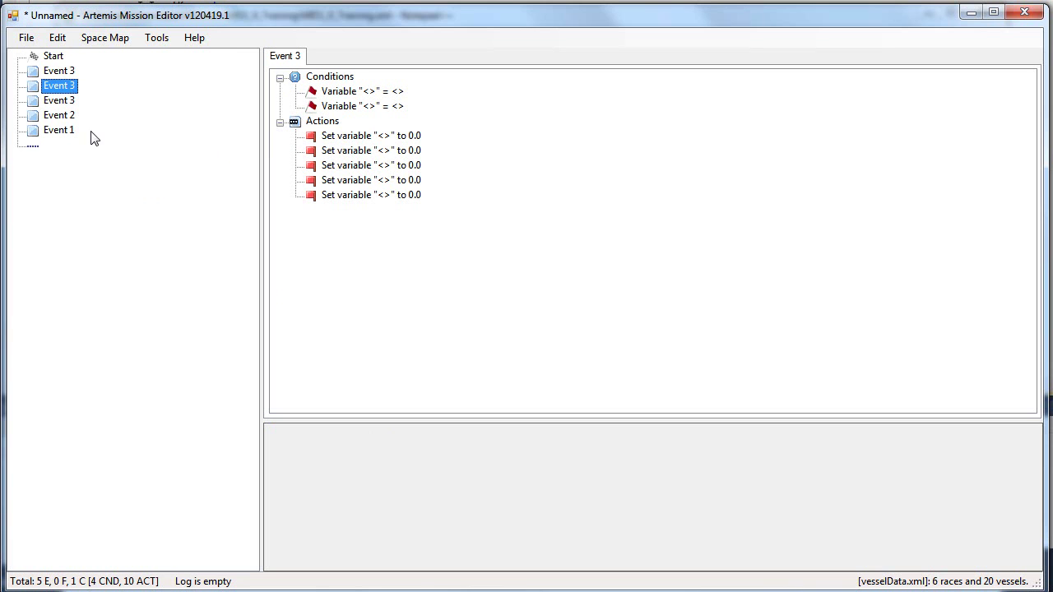
pyautogui.press('Insert')
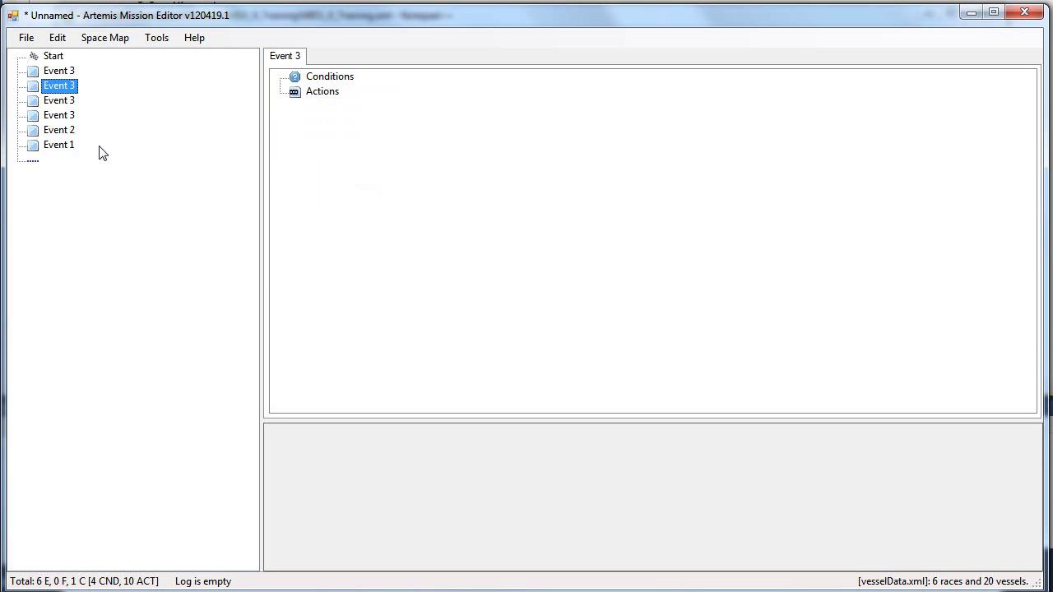
# Create a folder in the mission tree and move all six events into it.
pyautogui.press('ctrl+Insert')
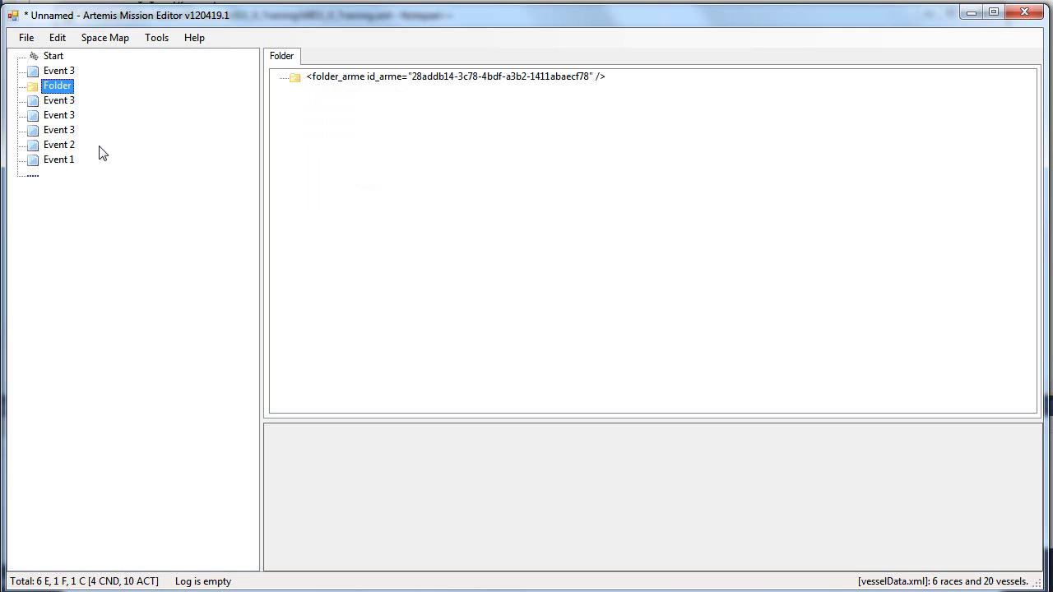
pyautogui.moveTo(68, 73)
pyautogui.mouseDown()
pyautogui.moveTo(65, 99)
pyautogui.moveTo(71, 85)
pyautogui.moveTo(54, 72)
pyautogui.mouseUp()
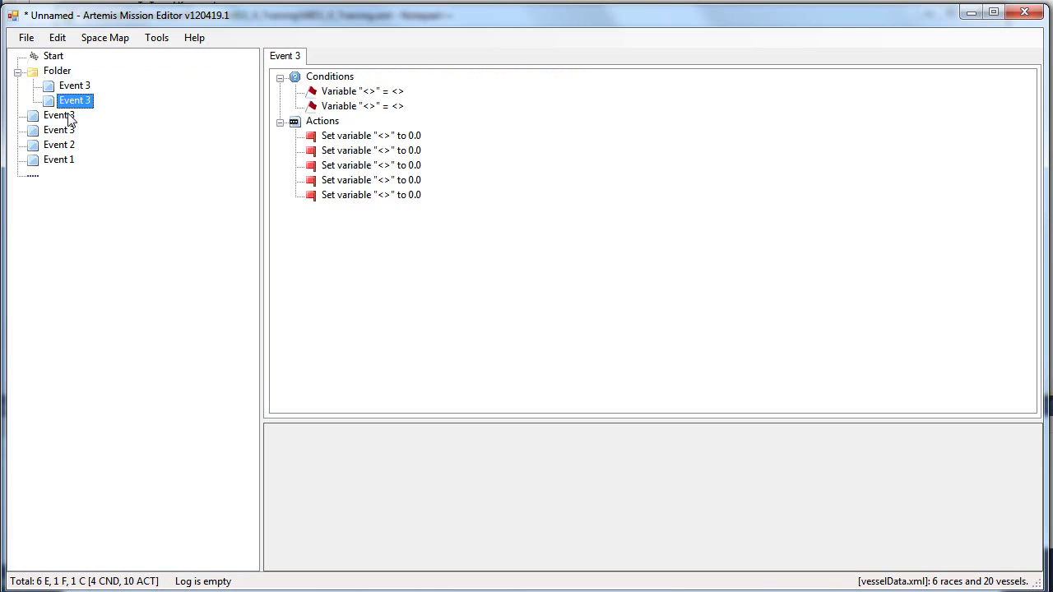
pyautogui.moveTo(70, 117); pyautogui.dragTo(72, 80)
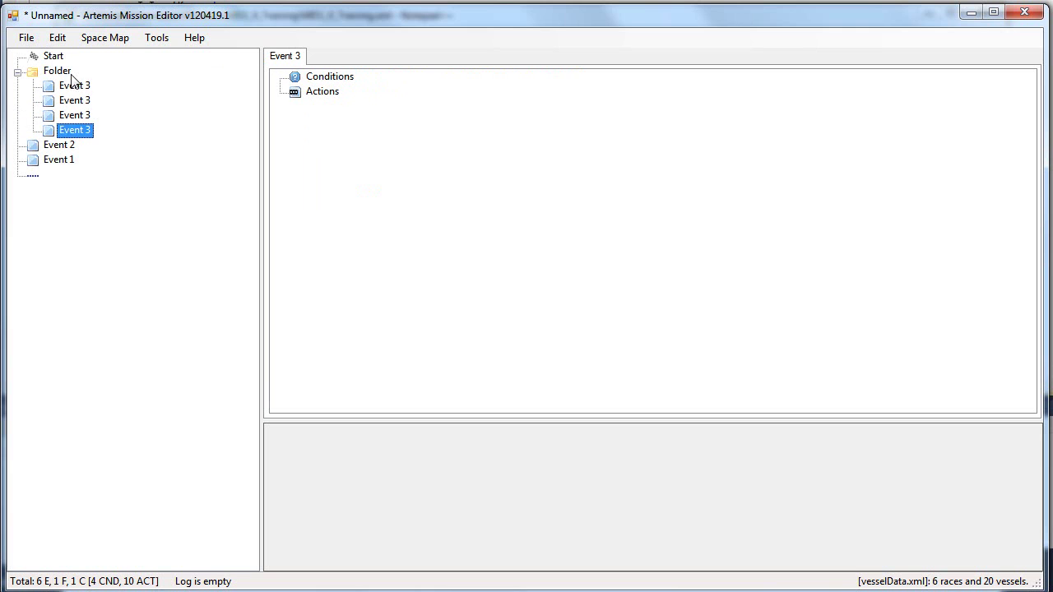
pyautogui.moveTo(59, 145); pyautogui.dragTo(70, 72)
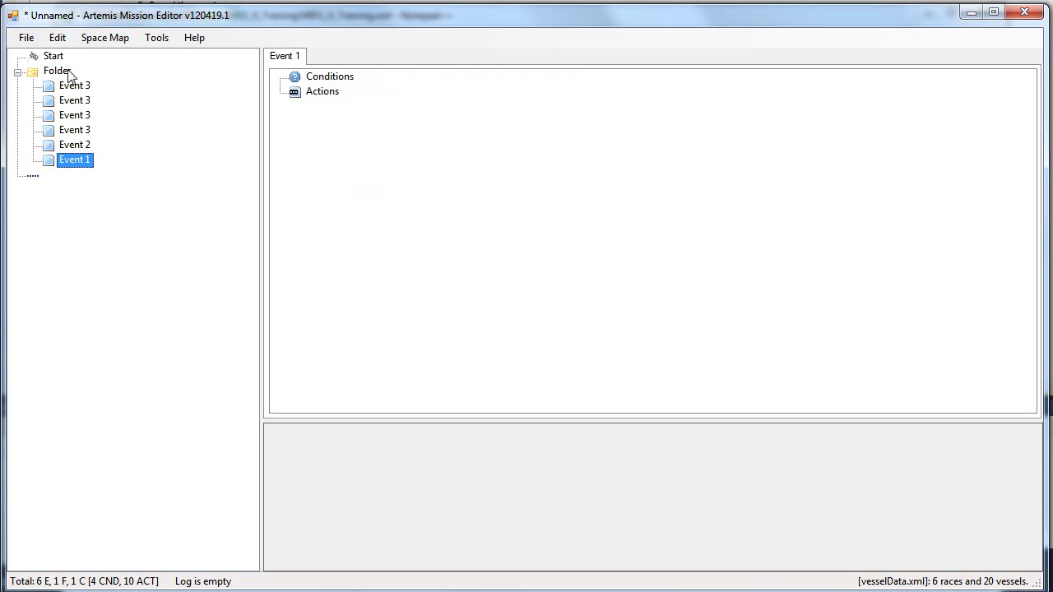
# Change the first condition of the folder's first event to Player ship is docked.
pyautogui.click(75, 85)
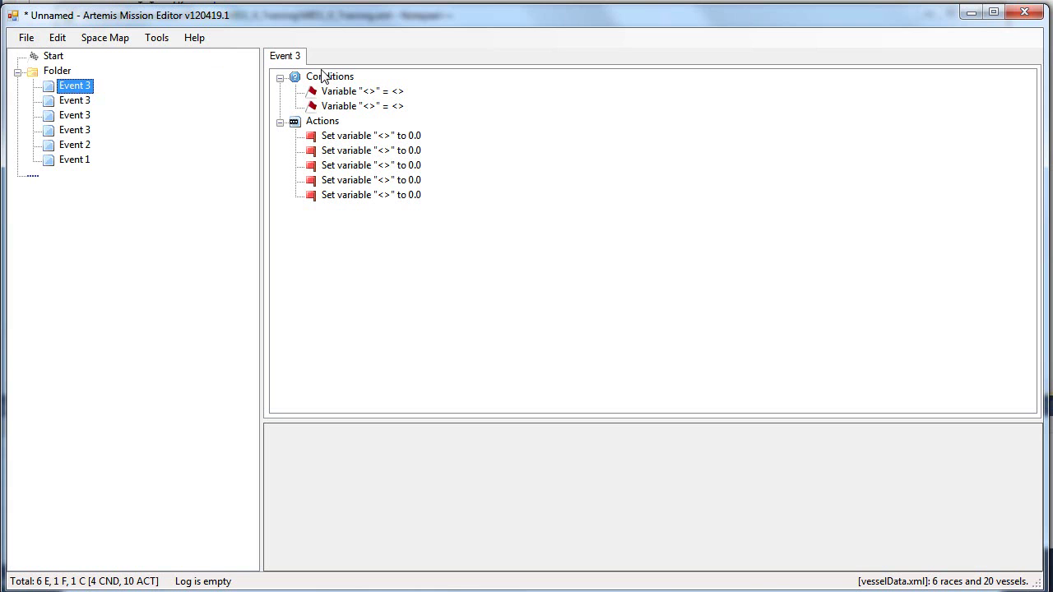
pyautogui.click(354, 92)
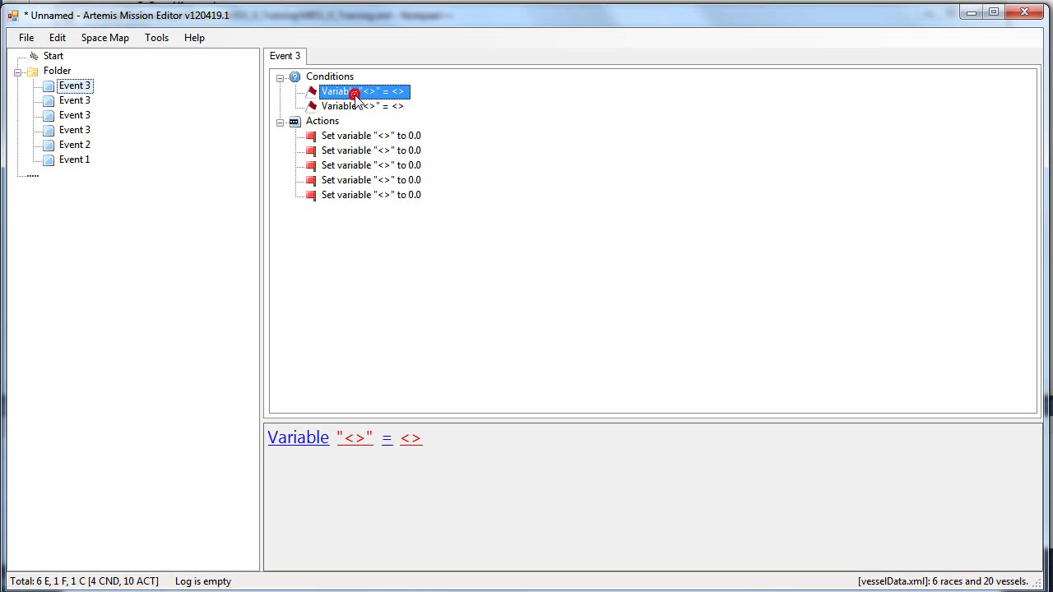
pyautogui.click(293, 438)
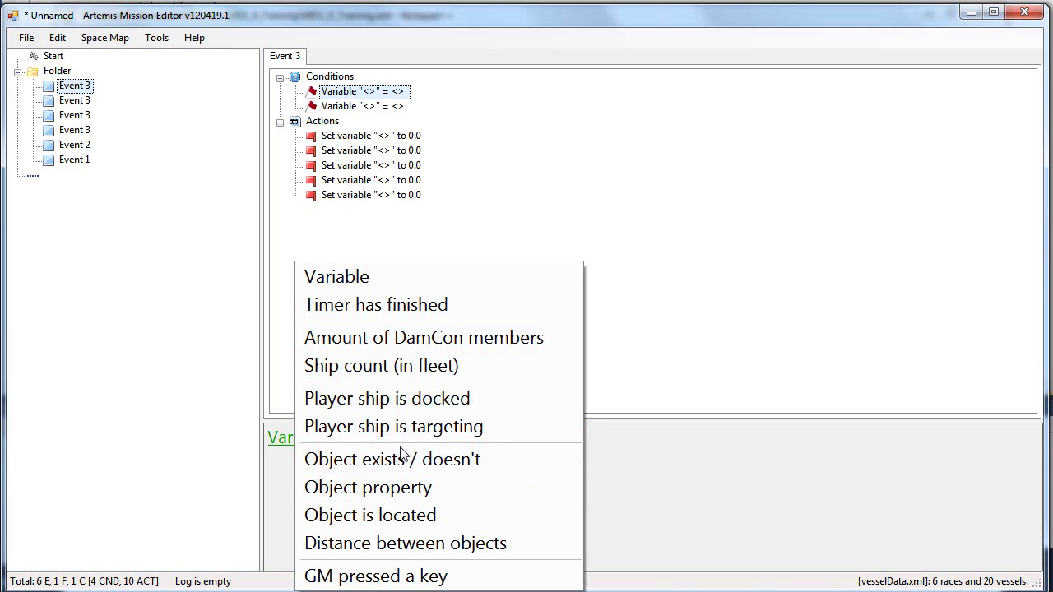
pyautogui.click(427, 400)
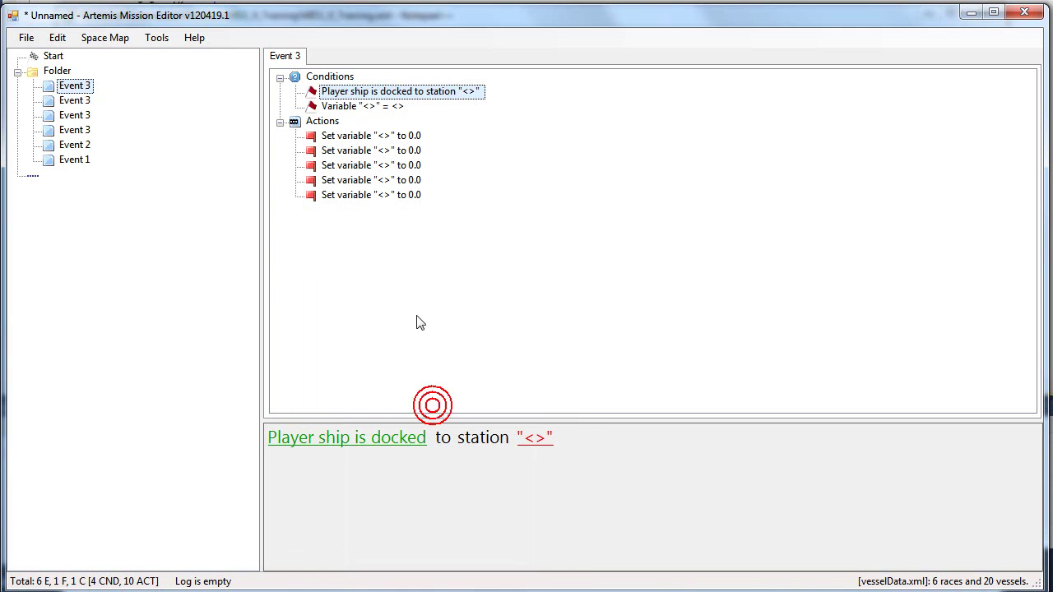
# Change the first action of the same event from Set variable to Set timer.
pyautogui.click(364, 143)
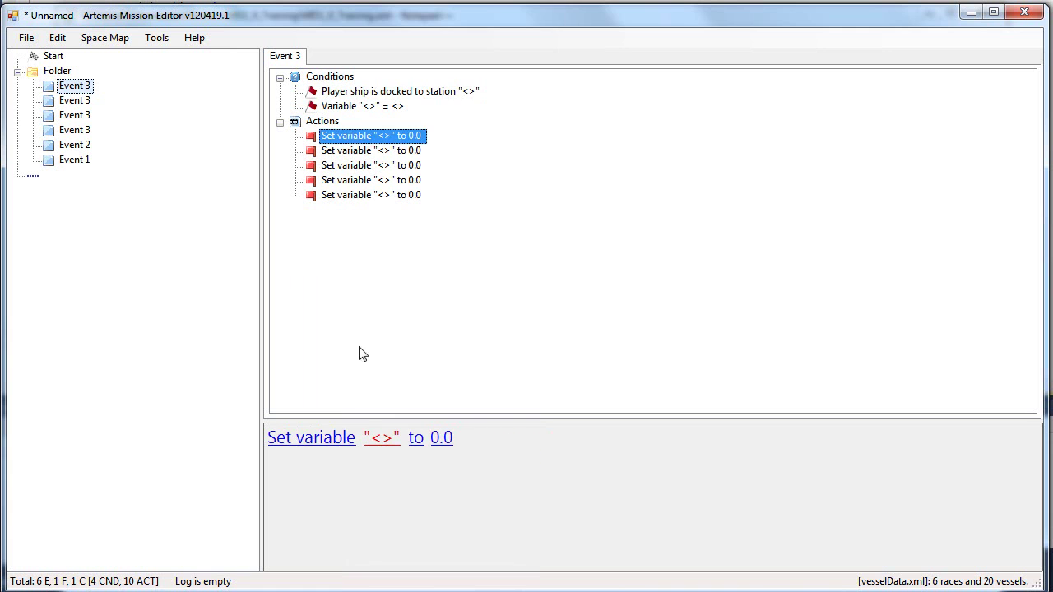
pyautogui.click(337, 440)
pyautogui.click(428, 253)
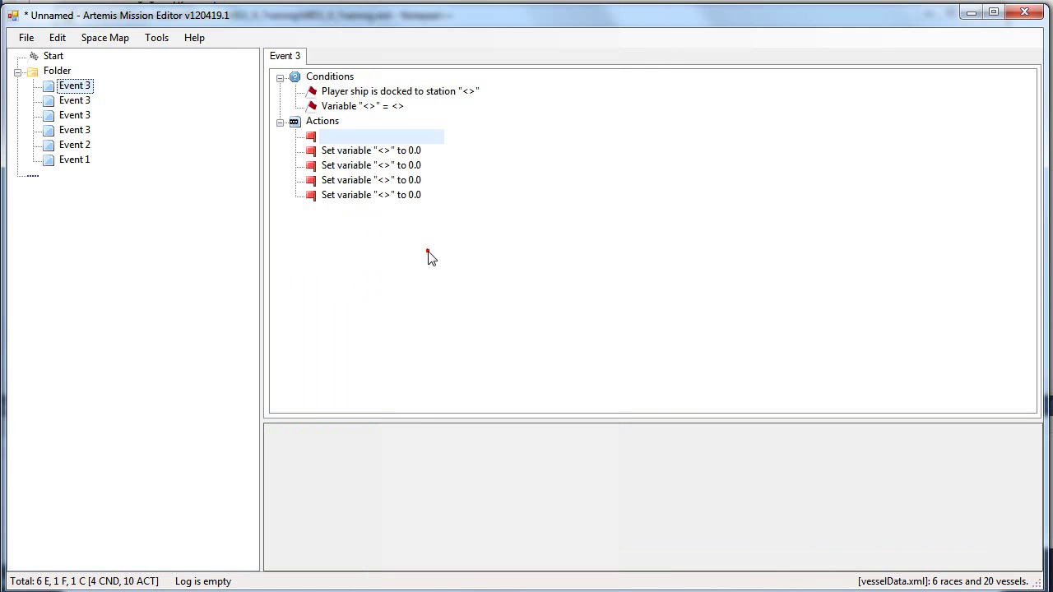
# Compare the conditions and actions of the folder's first two events, and select the folder.
pyautogui.click(73, 102)
pyautogui.click(81, 86)
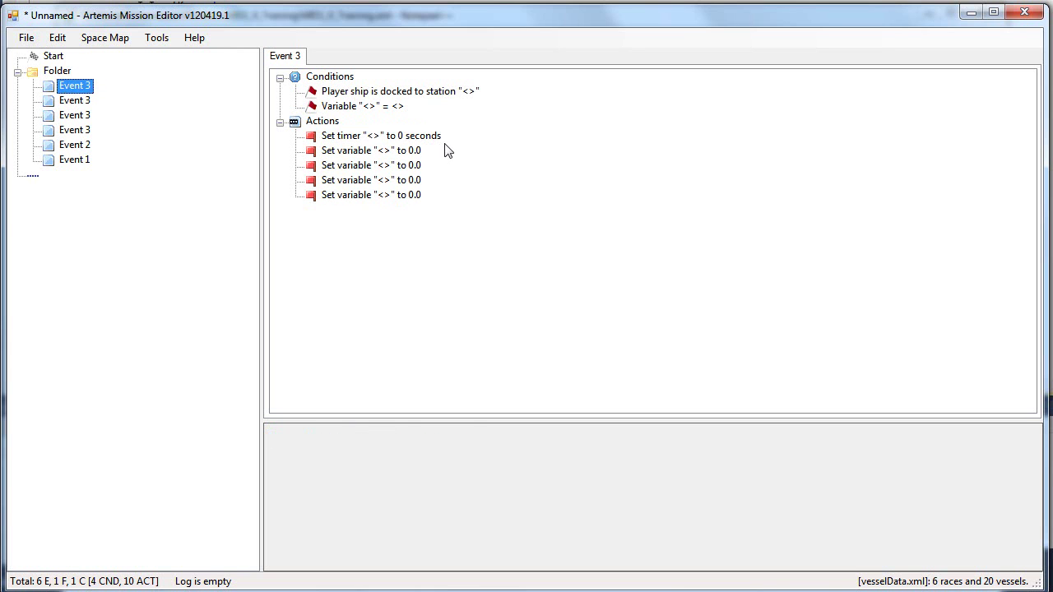
pyautogui.click(76, 100)
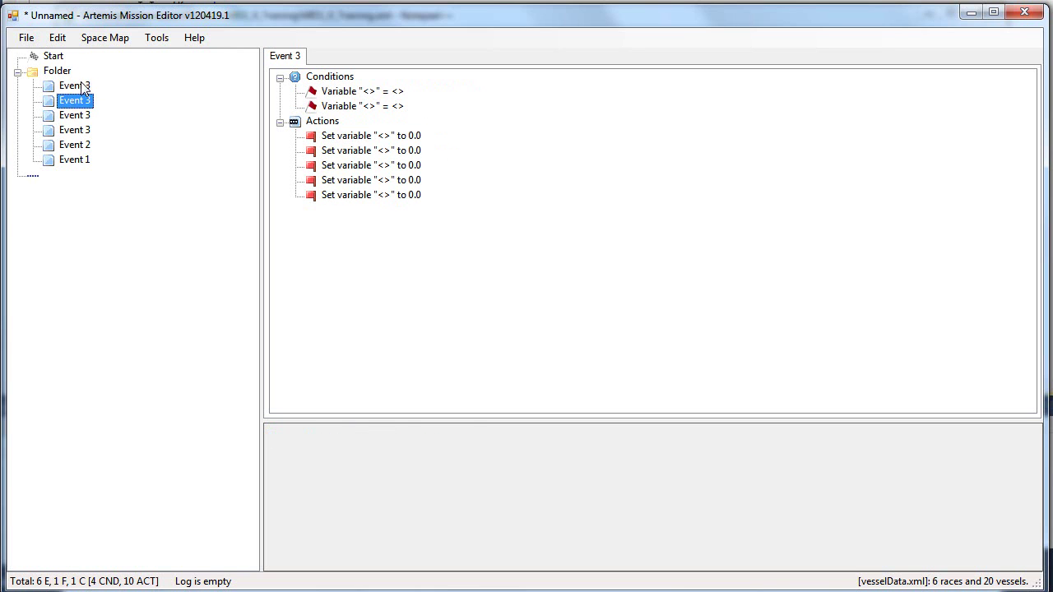
pyautogui.click(78, 85)
pyautogui.click(79, 102)
pyautogui.click(52, 73)
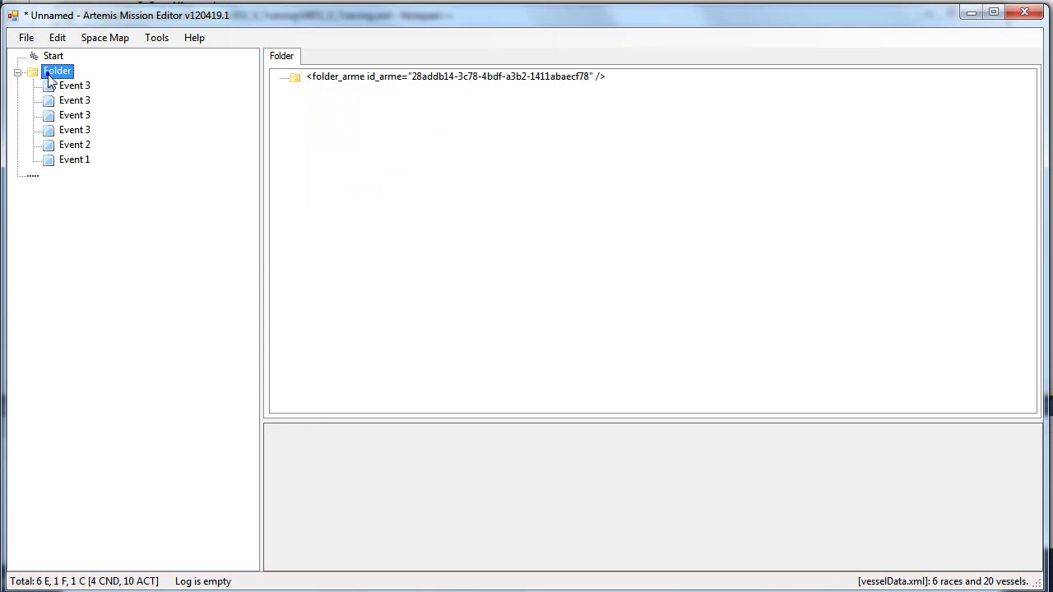
# Rename the folder that holds the six events to Group 1.
pyautogui.rightClick(49, 75)
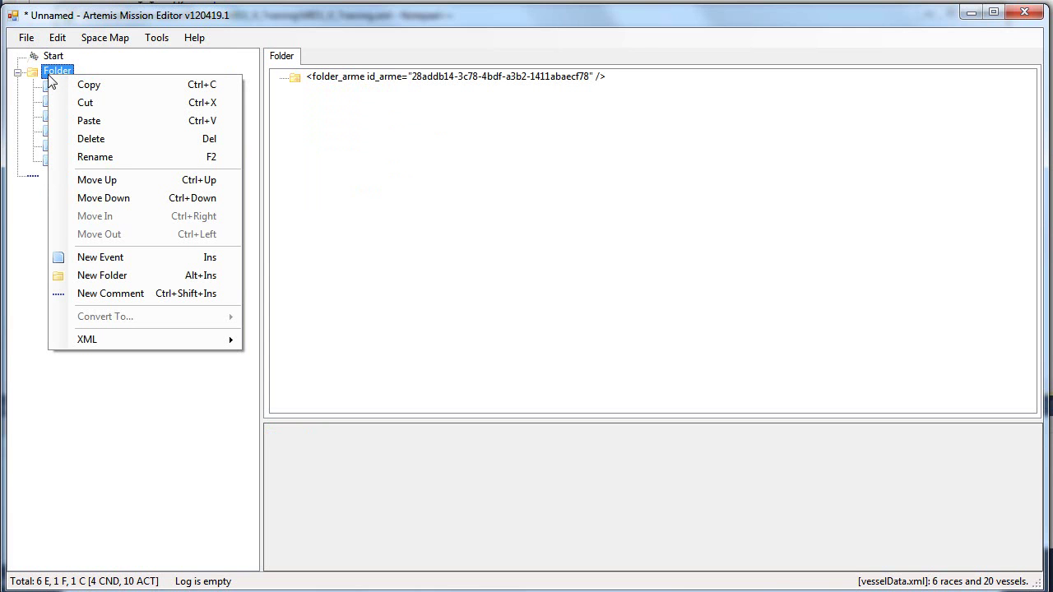
pyautogui.click(124, 164)
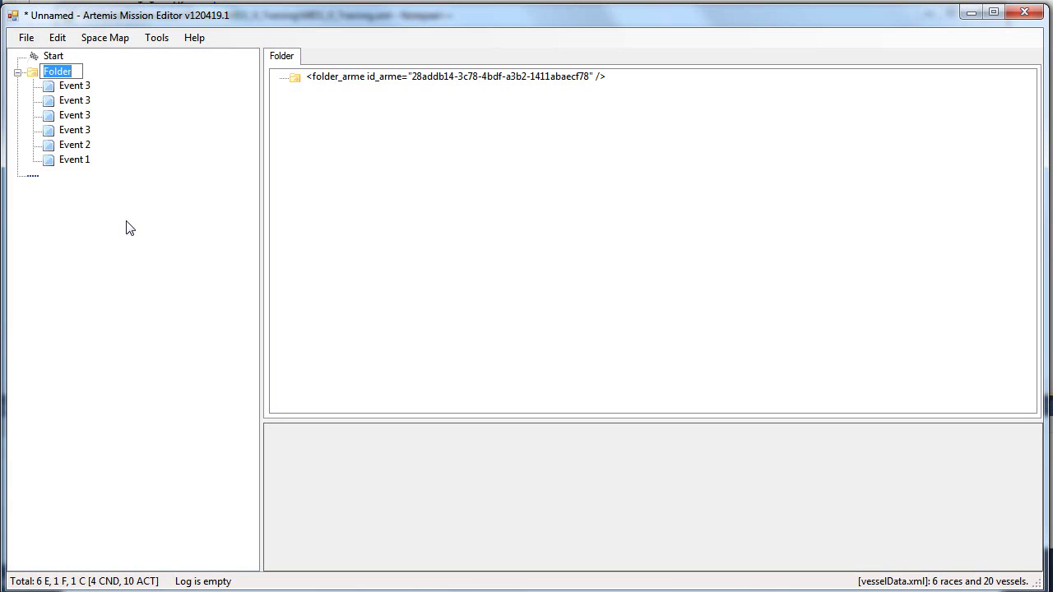
pyautogui.write('Group 1')
pyautogui.press('Return')
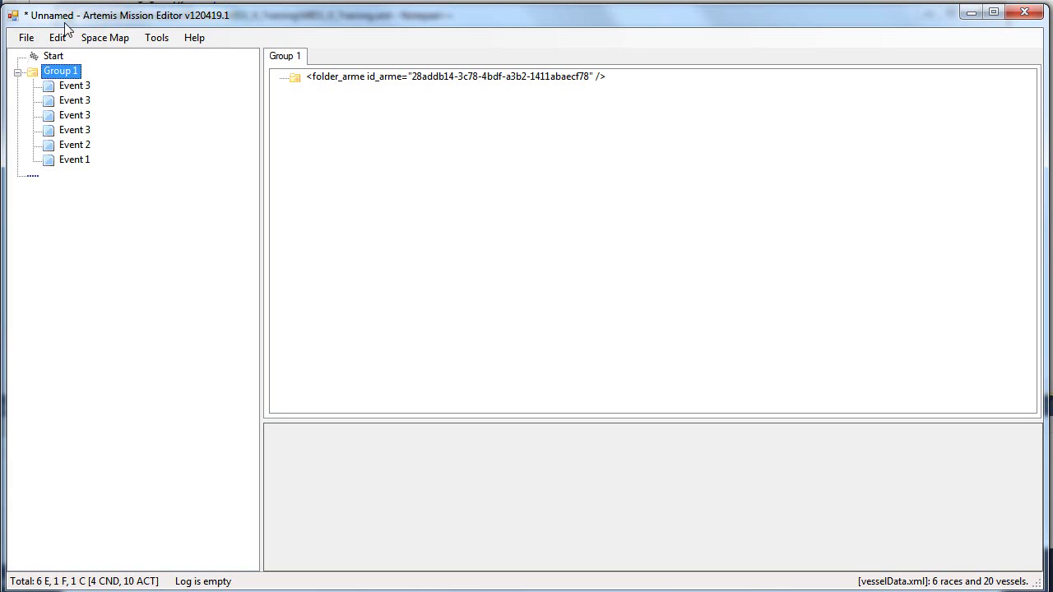
# Rename the first event in Group 1 to Initial.
pyautogui.rightClick(82, 86)
pyautogui.click(151, 170)
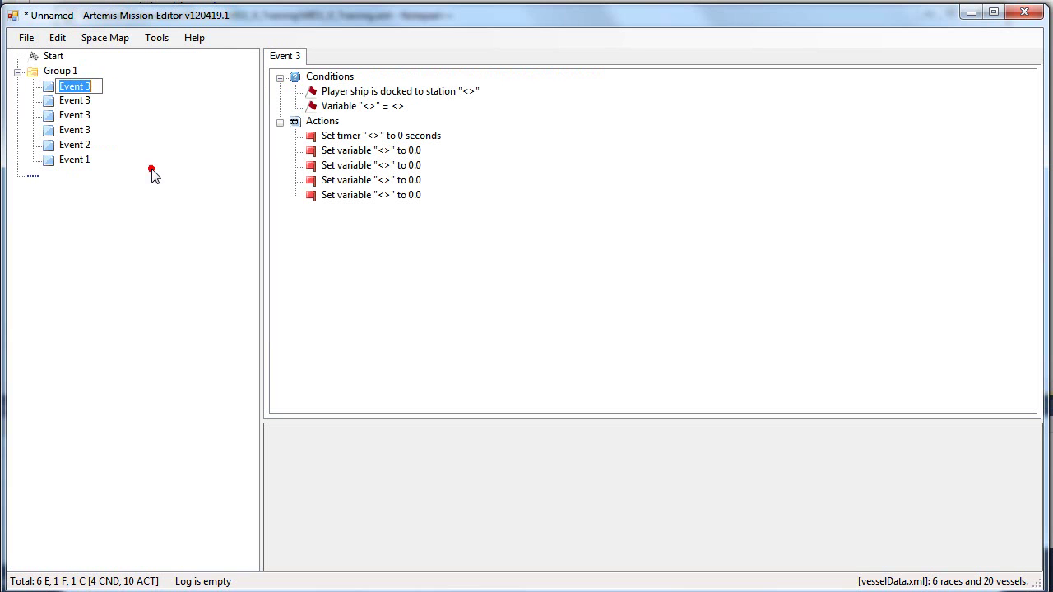
pyautogui.write('Initial')
pyautogui.press('Return')
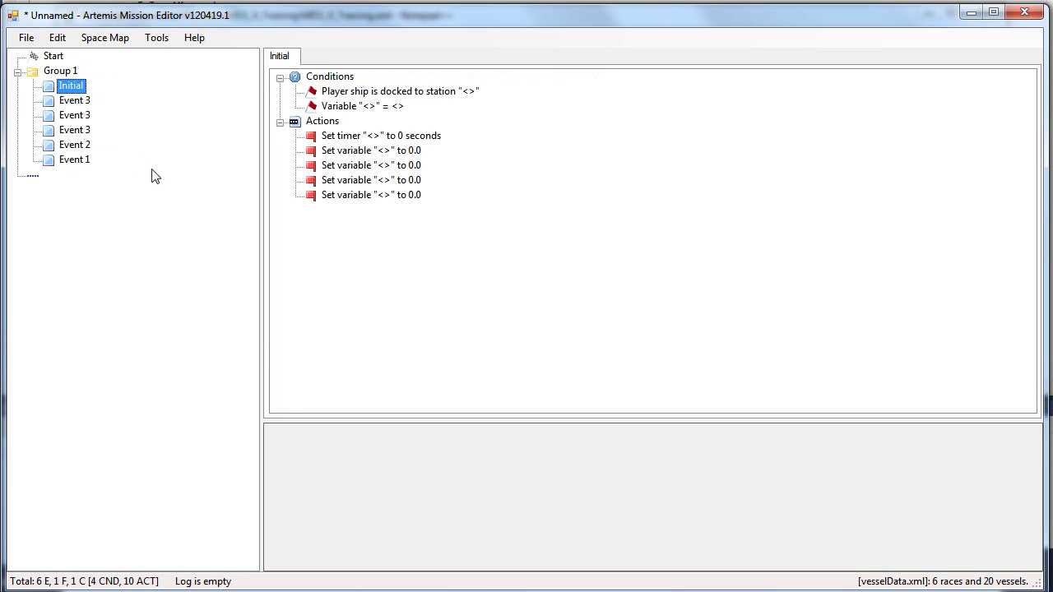
# Create another folder in the mission tree and nest the Group 1 folder inside it.
pyautogui.rightClick(94, 219)
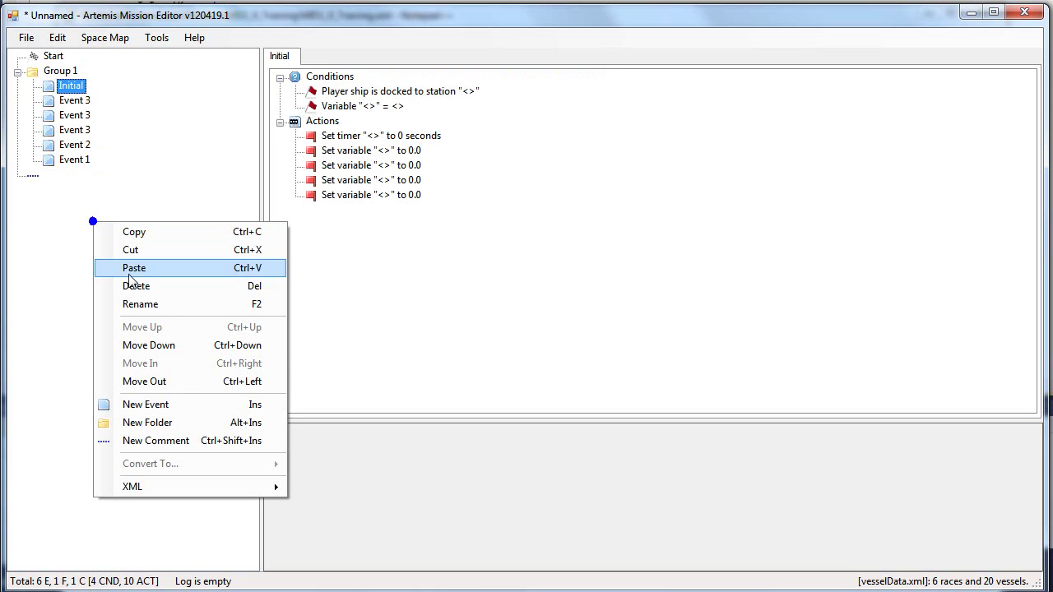
pyautogui.click(187, 417)
pyautogui.moveTo(55, 71); pyautogui.dragTo(51, 198)
# Add a new event to the outer folder, beside Group 1, and give it one default action.
pyautogui.rightClick(64, 86)
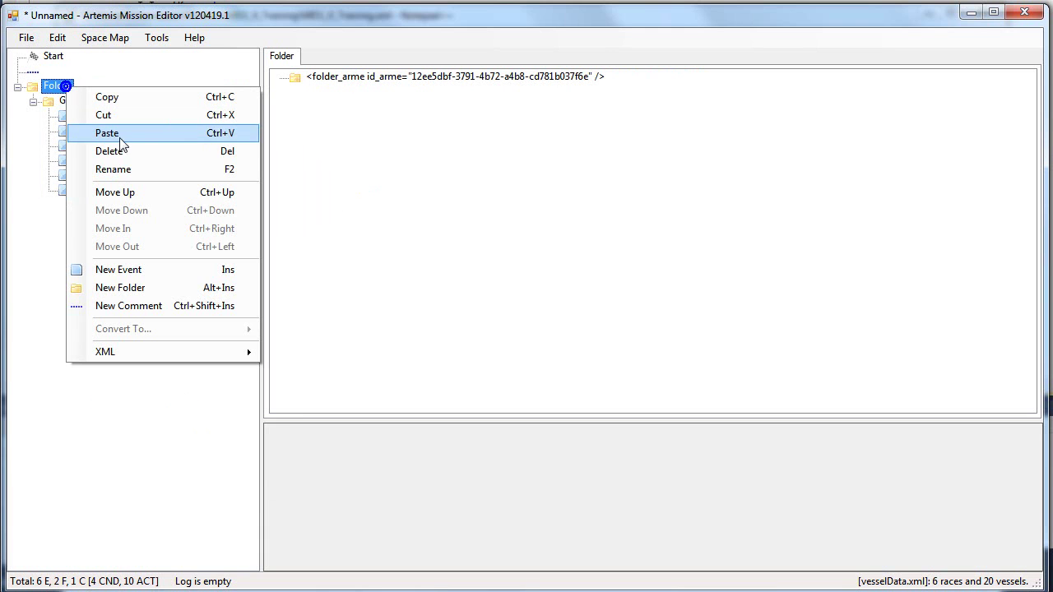
pyautogui.click(150, 275)
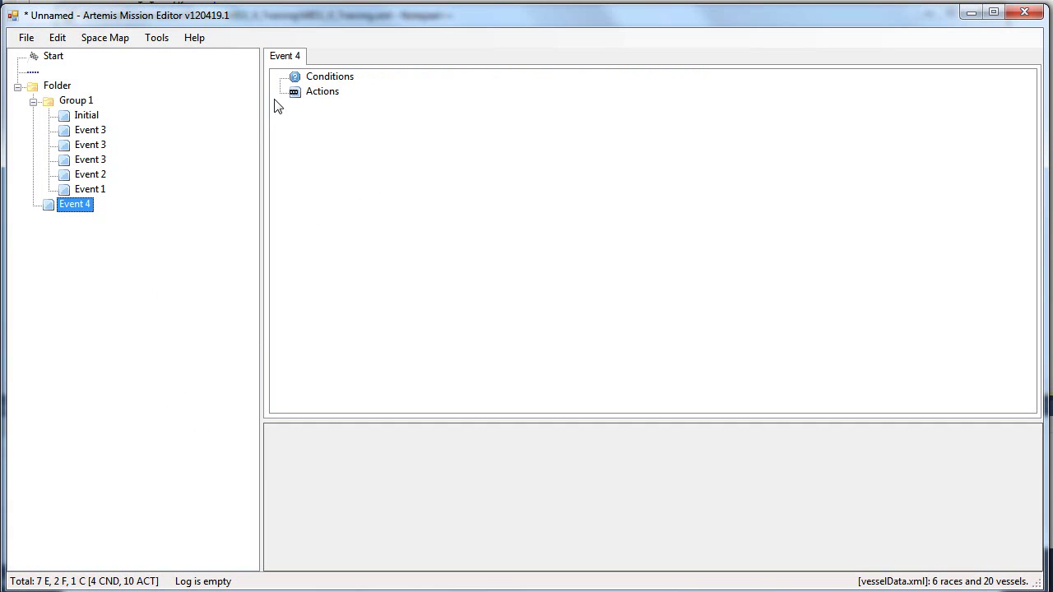
pyautogui.click(294, 94)
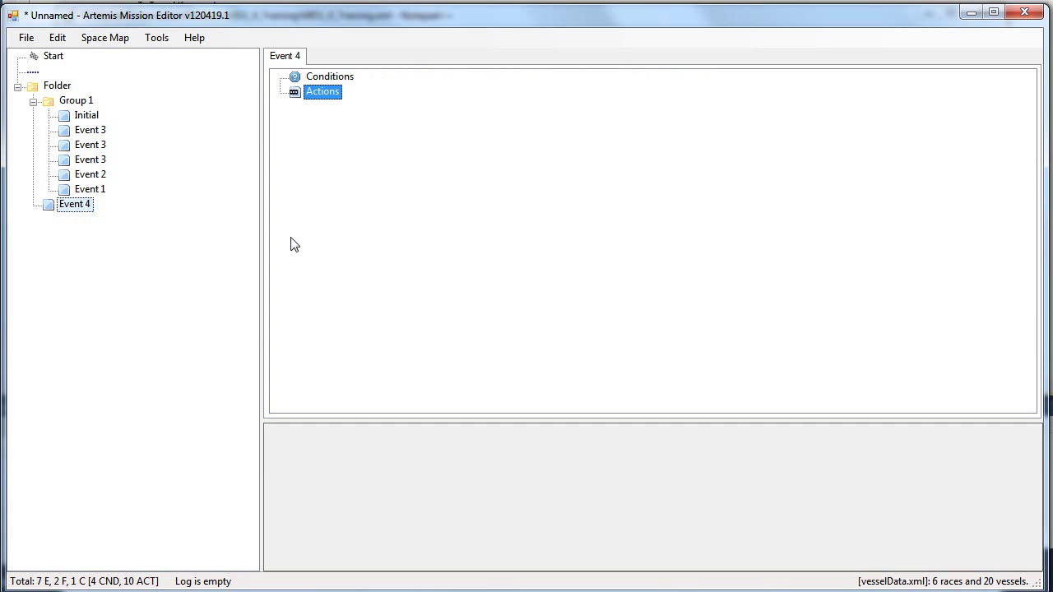
pyautogui.press('Insert')
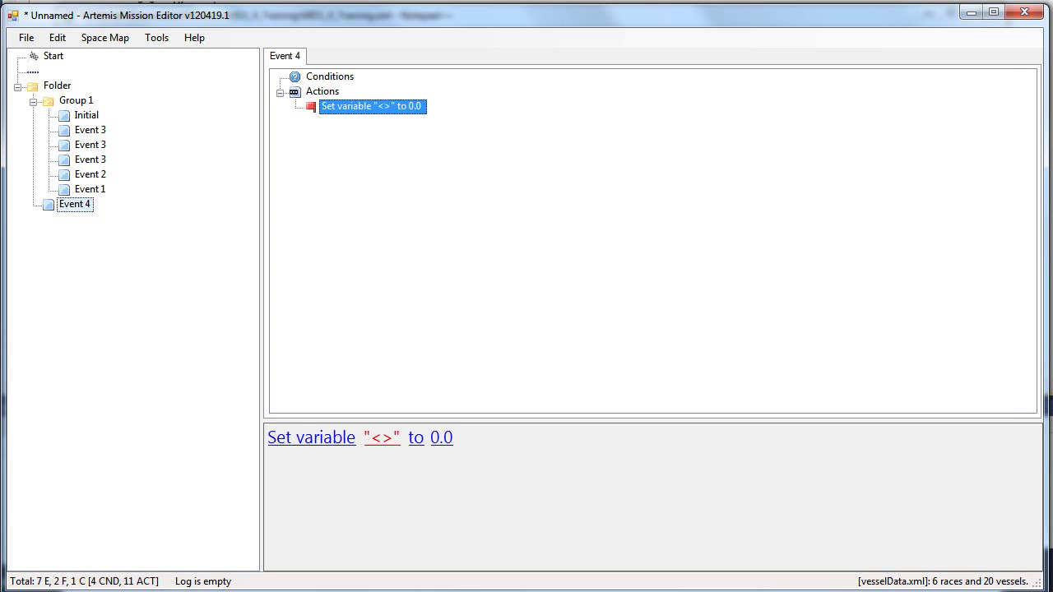
# In Notepad++, change the name on the missileStoresHoming line to TEST, delete a character near the line's end, and return to the mission editor.
pyautogui.hotkey('alt', 'Tab')
pyautogui.click(344, 216)
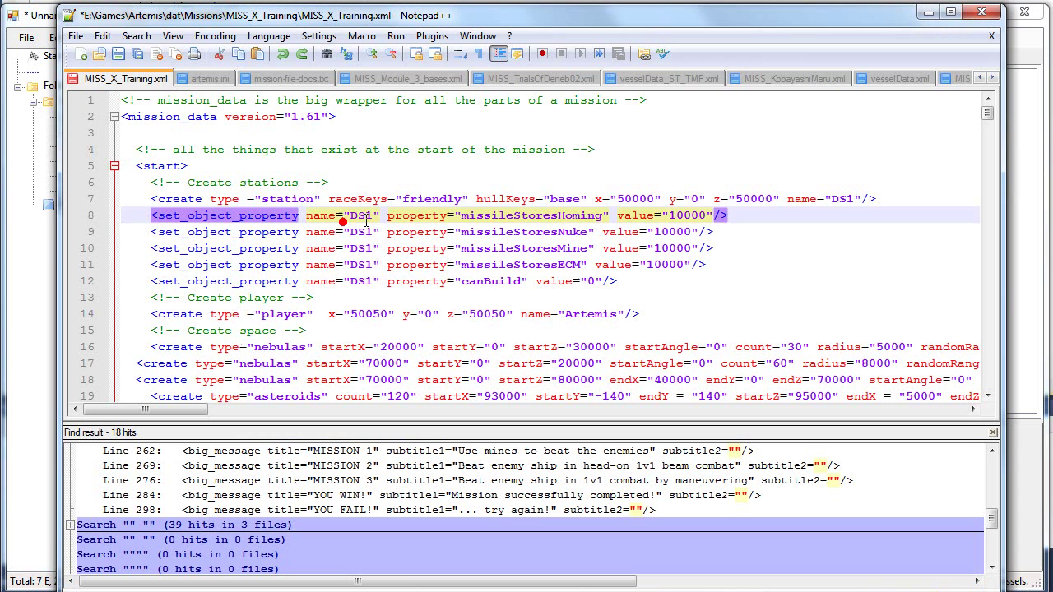
pyautogui.doubleClick(362, 215)
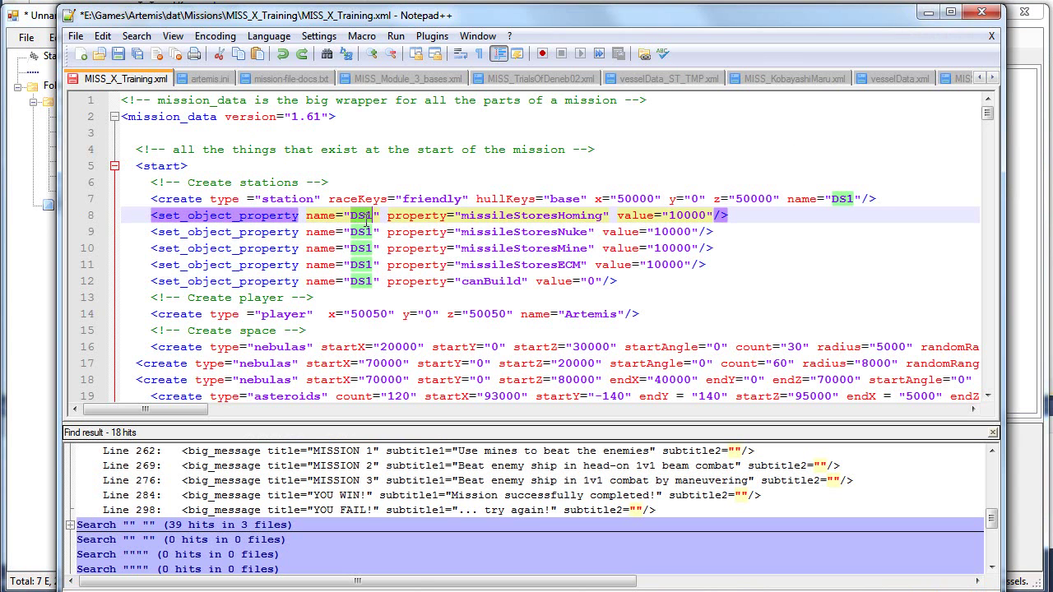
pyautogui.write('TEST')
pyautogui.press('End')
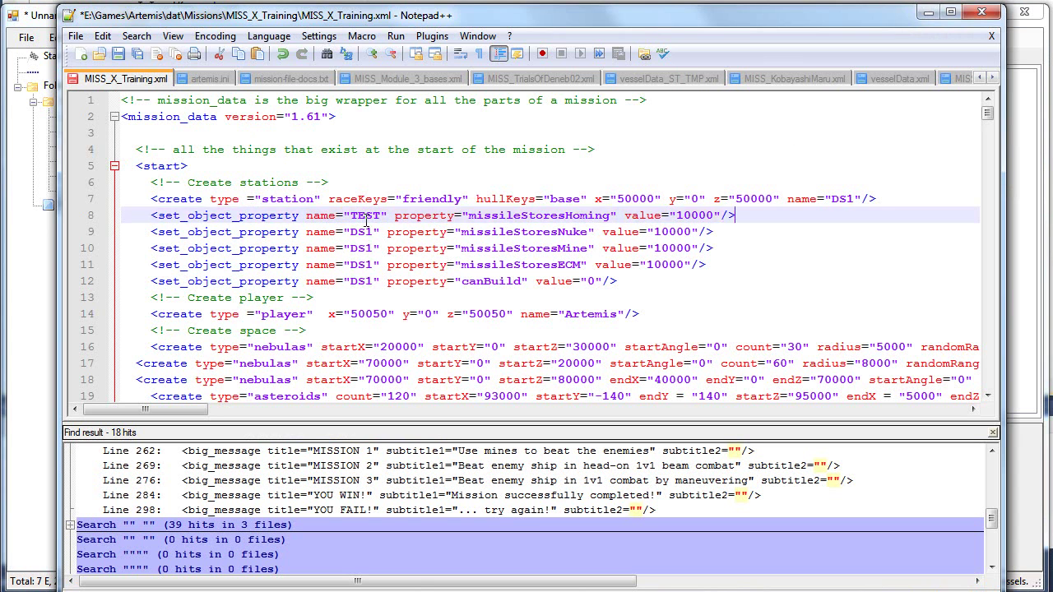
pyautogui.press('Left')
pyautogui.press('Left')
pyautogui.press('Left')
pyautogui.press('BackSpace')
pyautogui.click(928, 13)
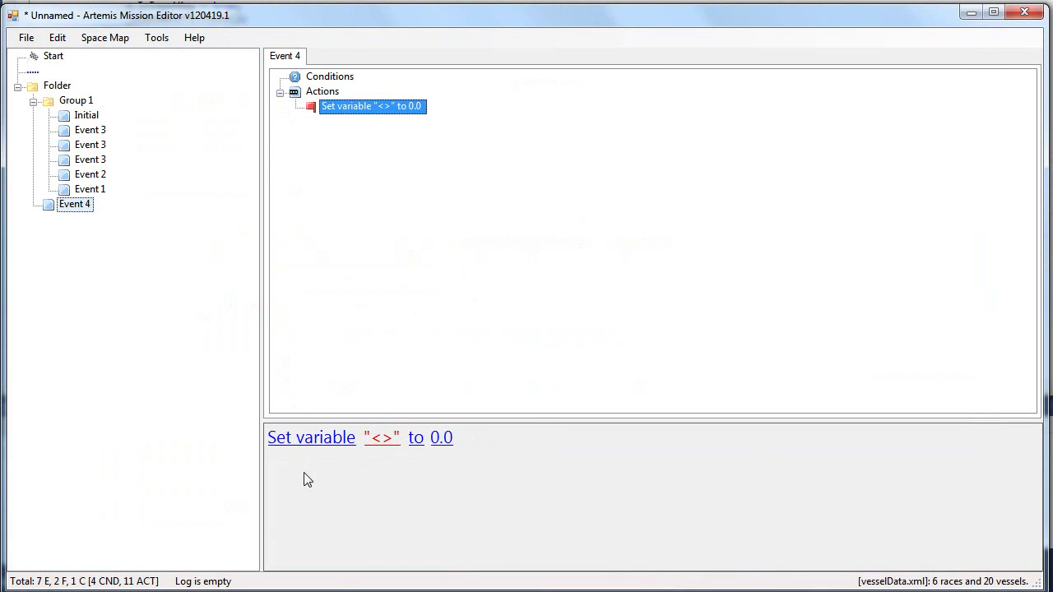
# Change Event 4's action to an AI command, CHASE PLAYER, with the range option anywhere outside a nebula or up to a limit inside.
pyautogui.click(316, 439)
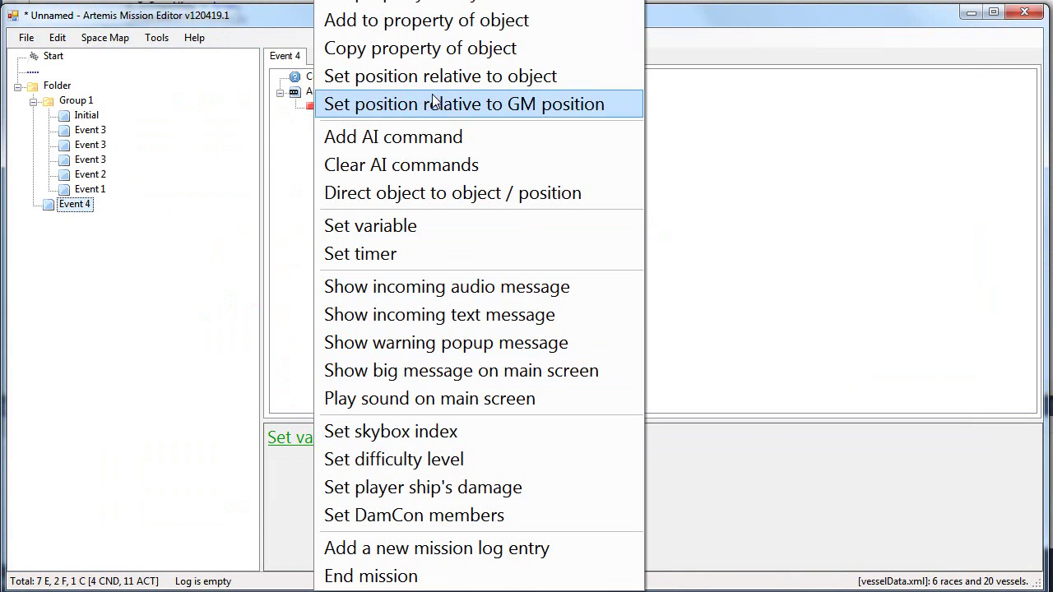
pyautogui.click(415, 140)
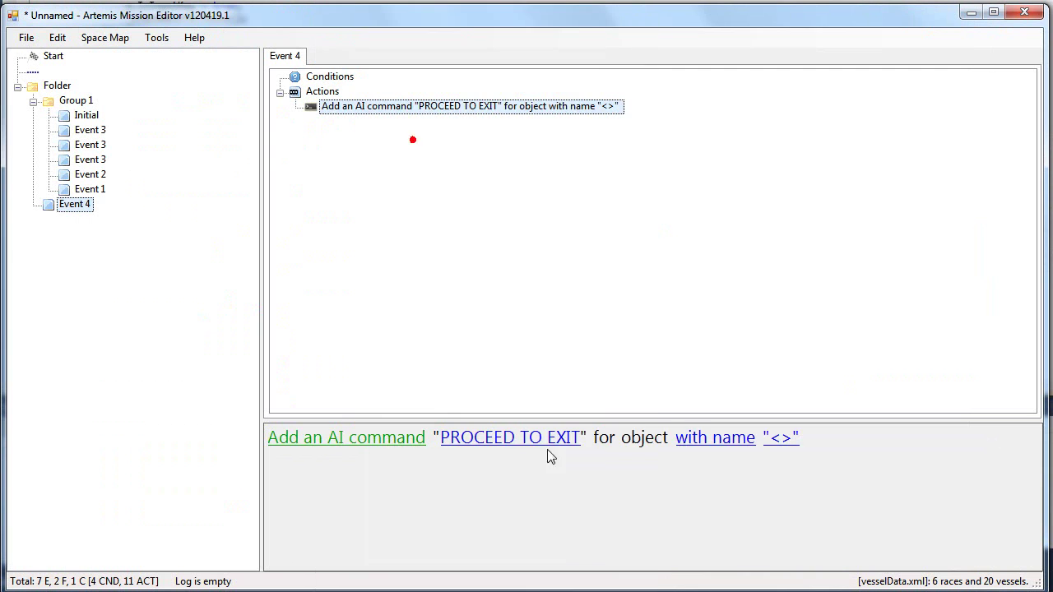
pyautogui.click(468, 437)
pyautogui.click(581, 188)
pyautogui.click(626, 438)
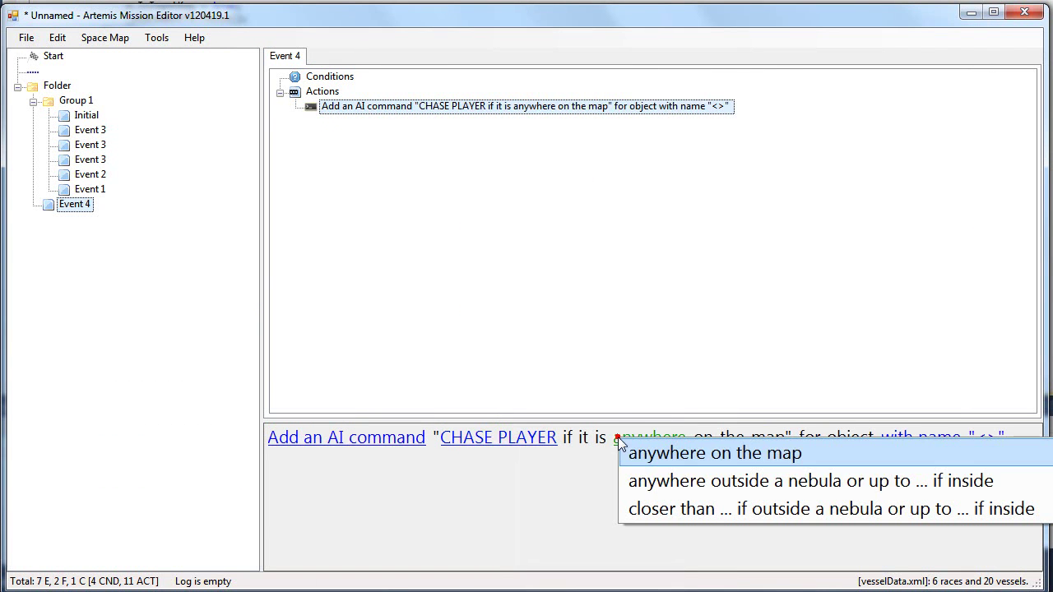
pyautogui.click(751, 483)
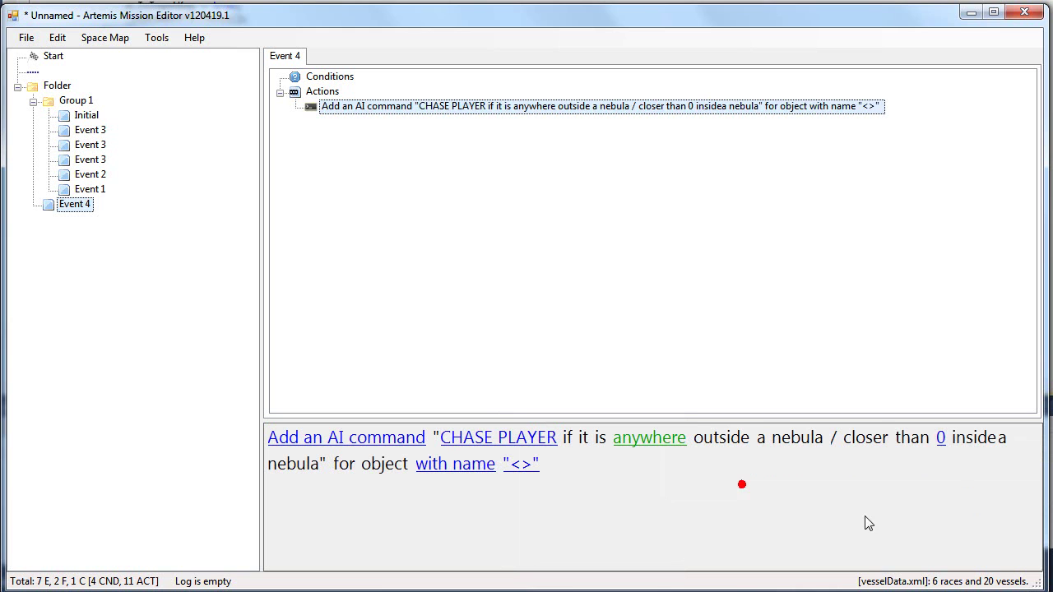
# Set the AI command's distance limit inside a nebula to 1000 and its object name to Enmy1.
pyautogui.click(935, 438)
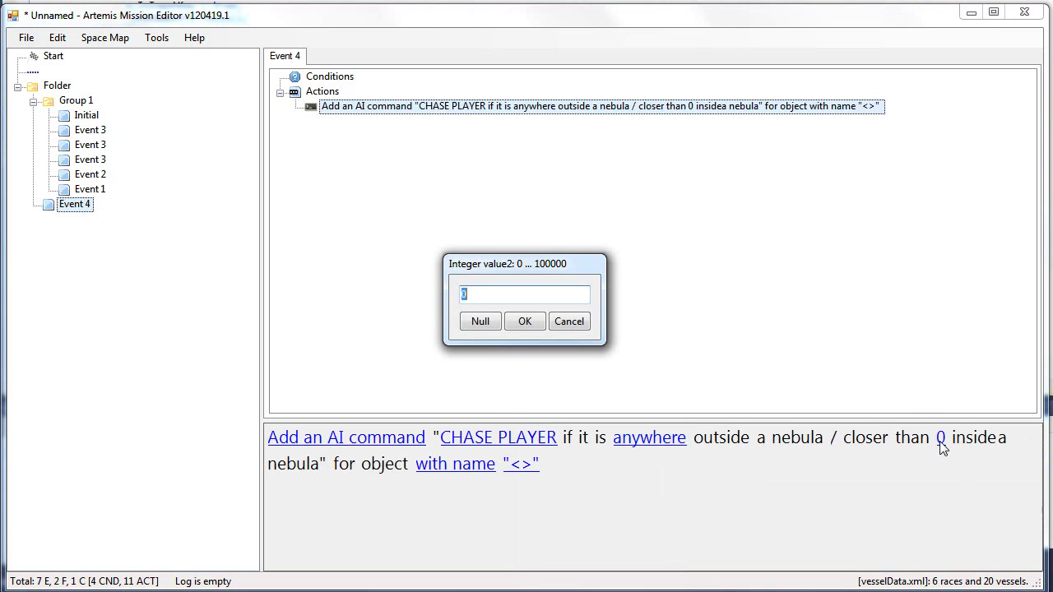
pyautogui.write('1000')
pyautogui.press('Return')
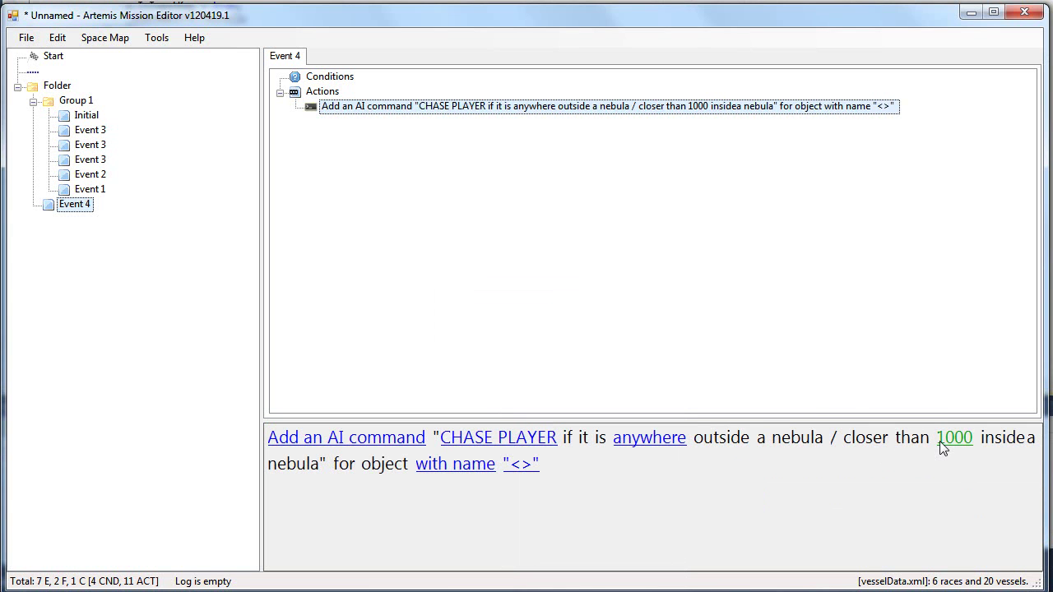
pyautogui.click(530, 463)
pyautogui.write('Enmy1')
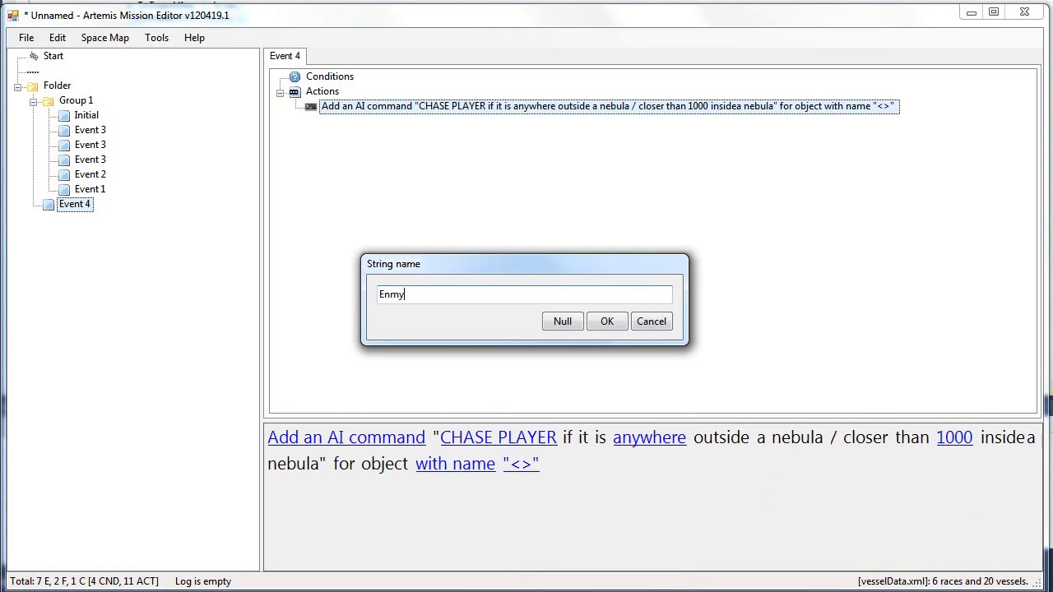
pyautogui.press('Return')
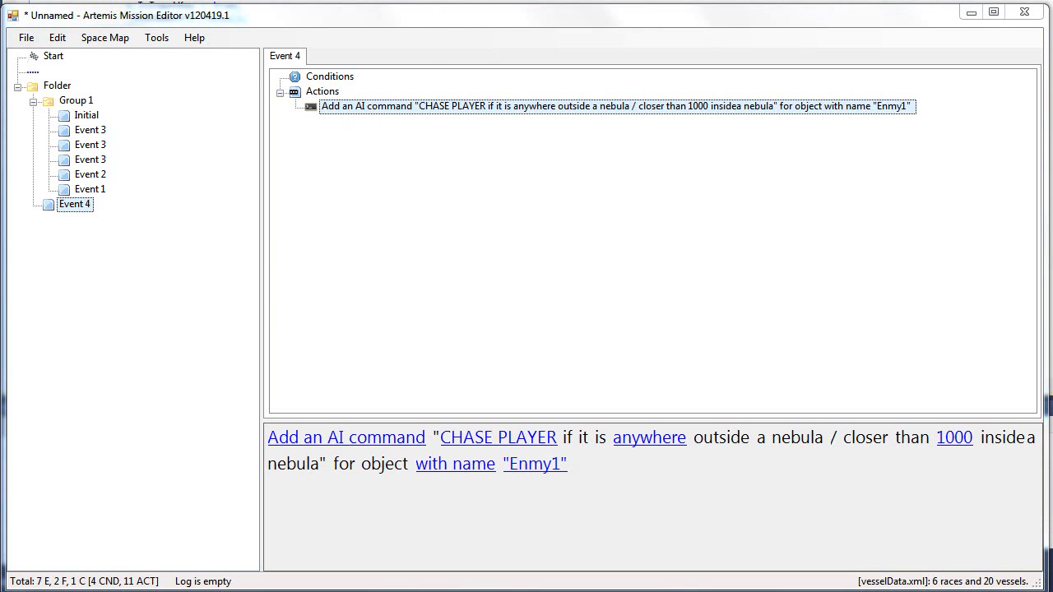
# Switch to Notepad++ and search mission-file-docs.txt for the add_ai command.
pyautogui.hotkey('alt', 'Tab')
pyautogui.click(294, 77)
pyautogui.hotkey('ctrl', 'f')
pyautogui.write('ad')
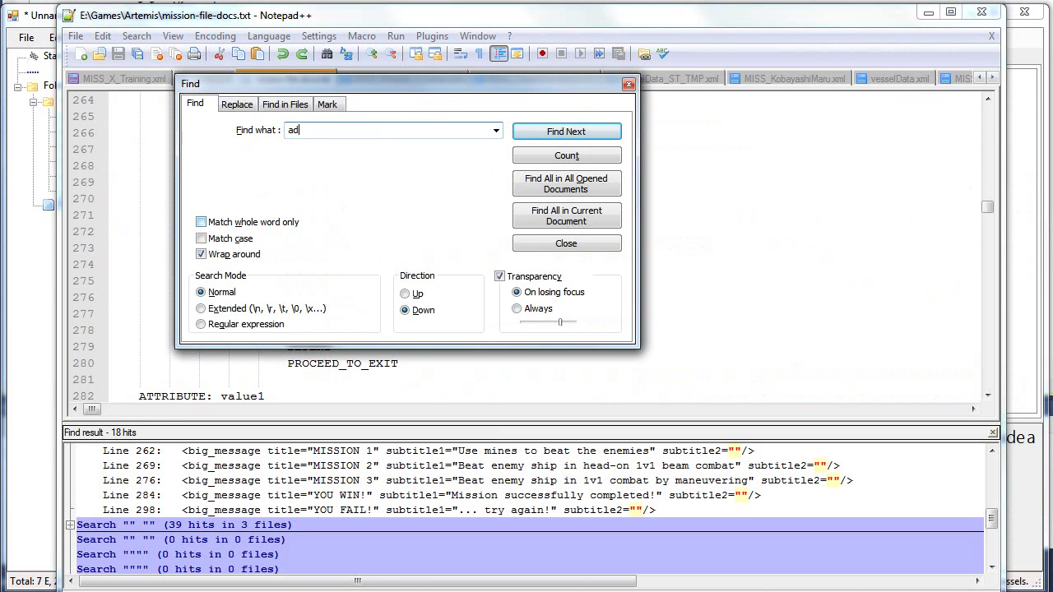
pyautogui.write('d_ai')
pyautogui.press('Return')
pyautogui.press('Escape')
pyautogui.press('F3')
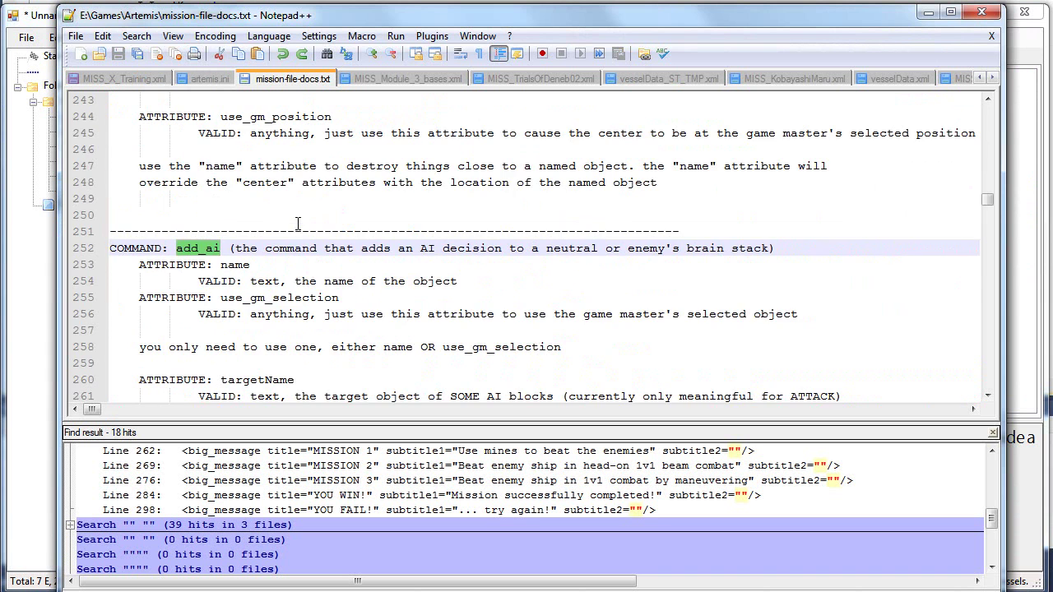
# Examine the add_ai types and value attributes, highlight the value1 note on AI block context, and return to the mission editor.
pyautogui.scroll(-3, 194, 272)
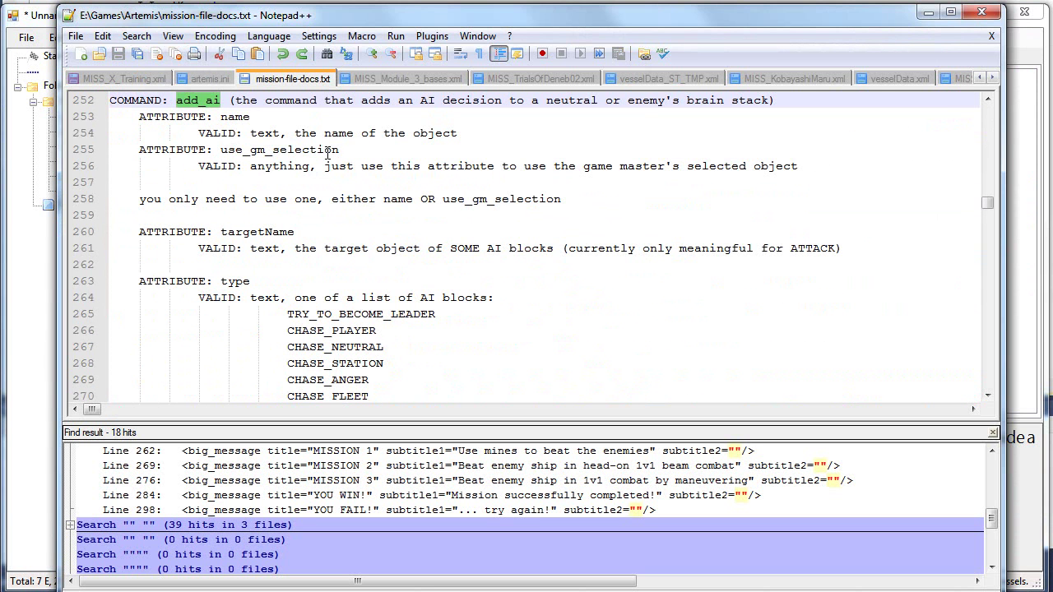
pyautogui.scroll(-7, 249, 276)
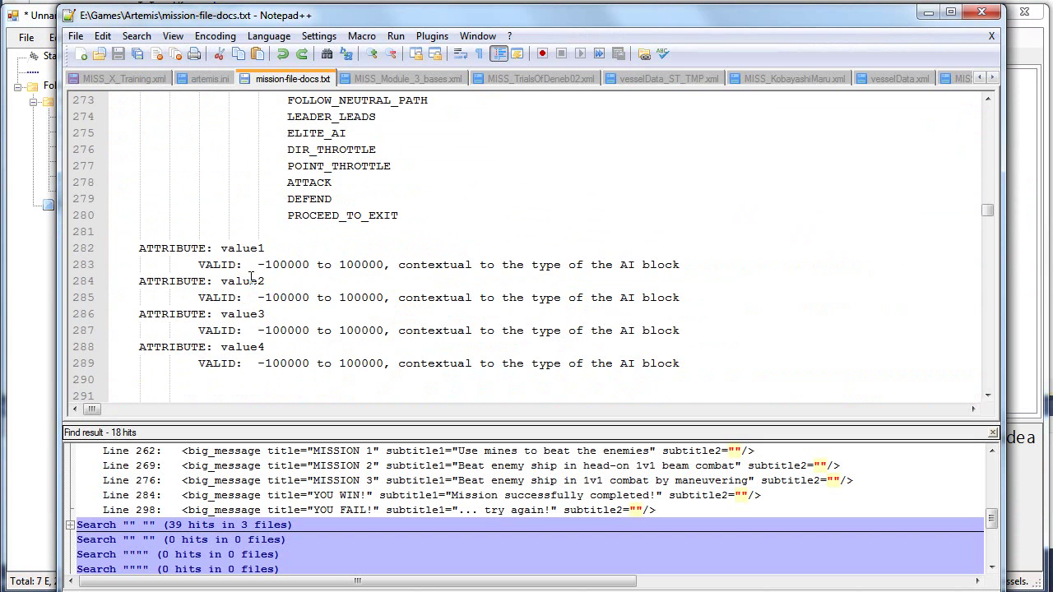
pyautogui.scroll(2, 393, 268)
pyautogui.scroll(-4, 418, 296)
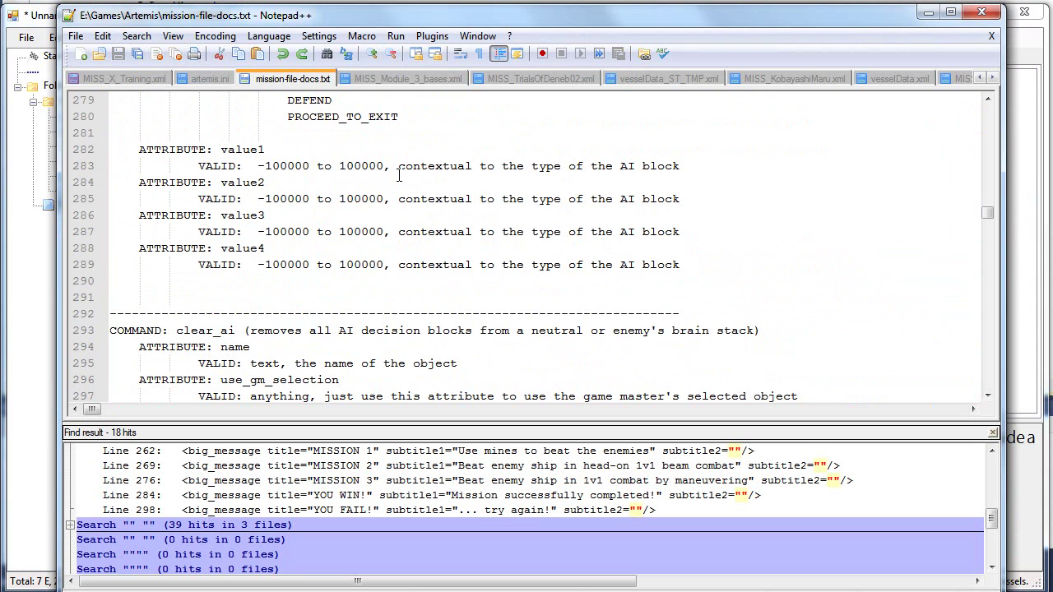
pyautogui.moveTo(400, 167); pyautogui.dragTo(712, 166)
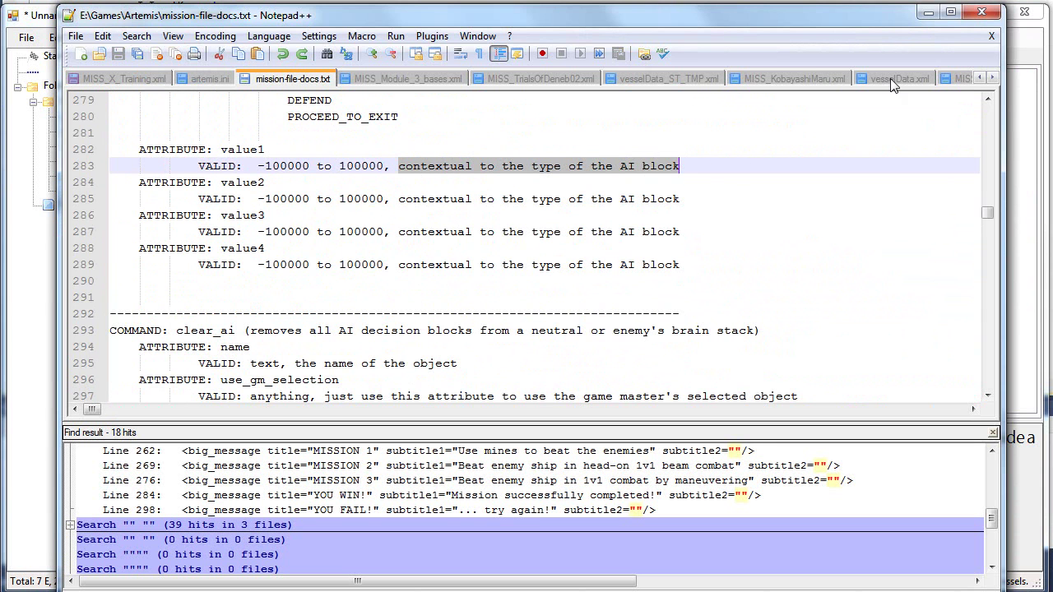
pyautogui.click(927, 11)
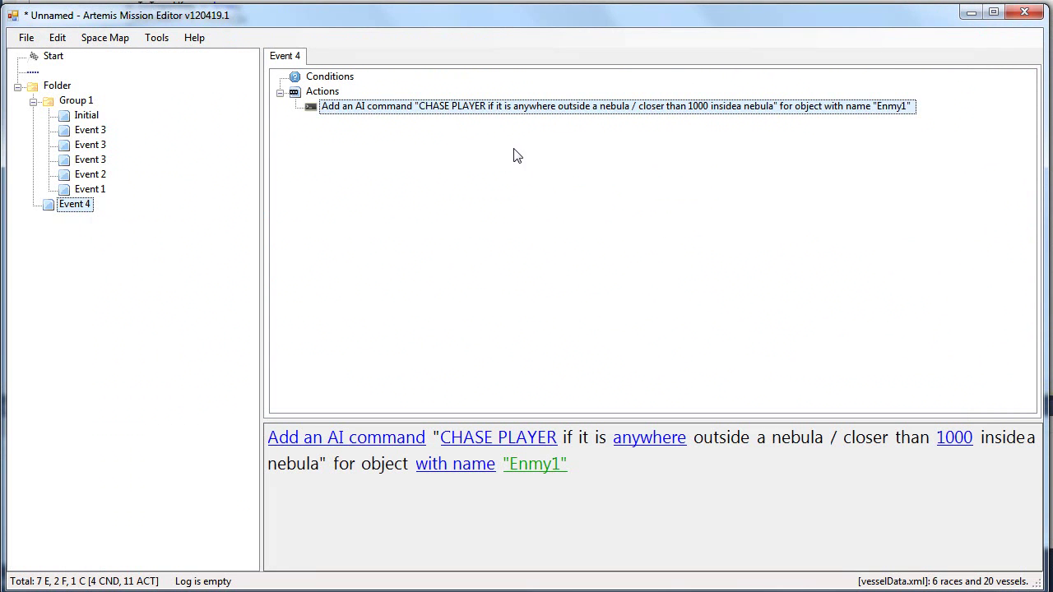
# Change Event 4's AI command type to TRY TO BECOME LEADER.
pyautogui.click(539, 439)
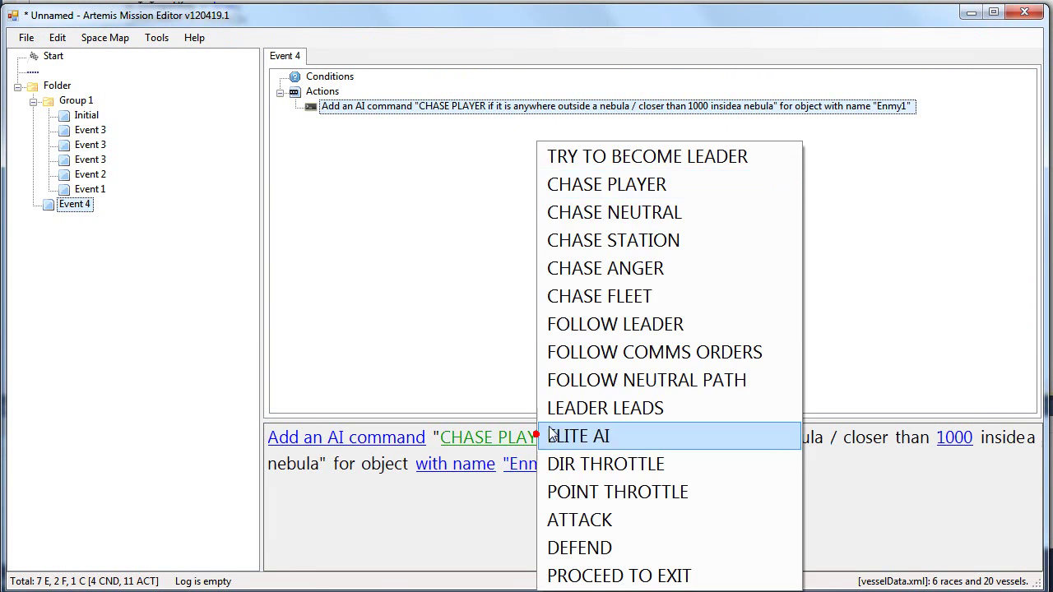
pyautogui.click(636, 156)
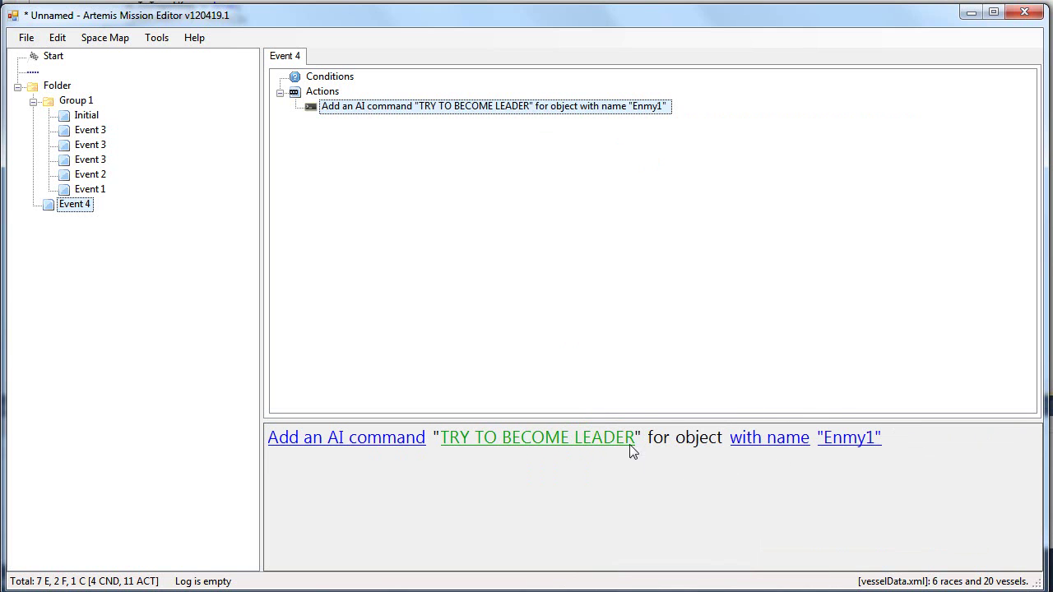
# Switch the AI command's target to the object selected by GM and back to the object with name.
pyautogui.click(794, 436)
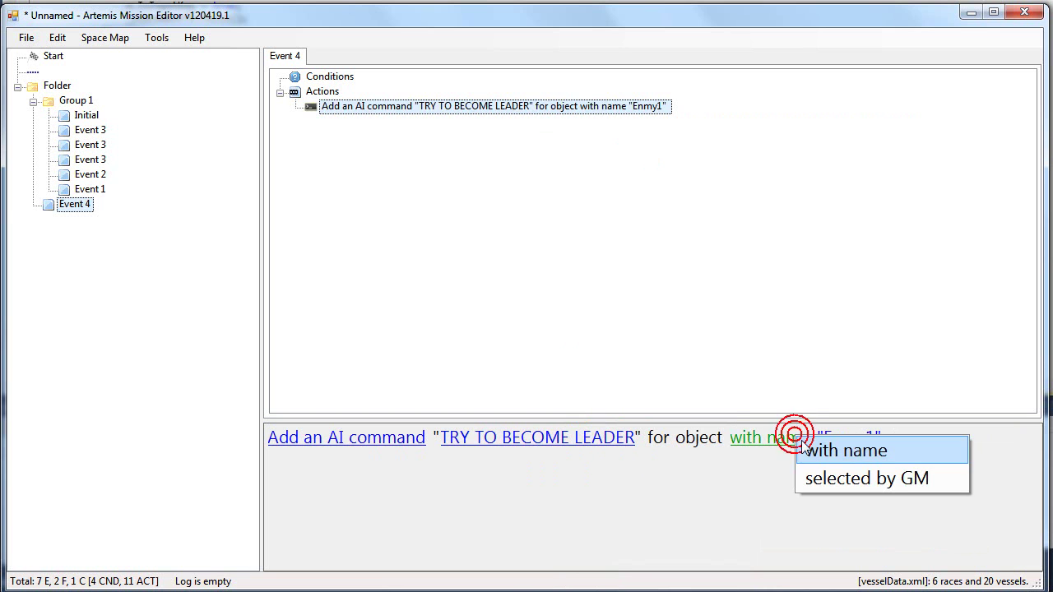
pyautogui.click(823, 478)
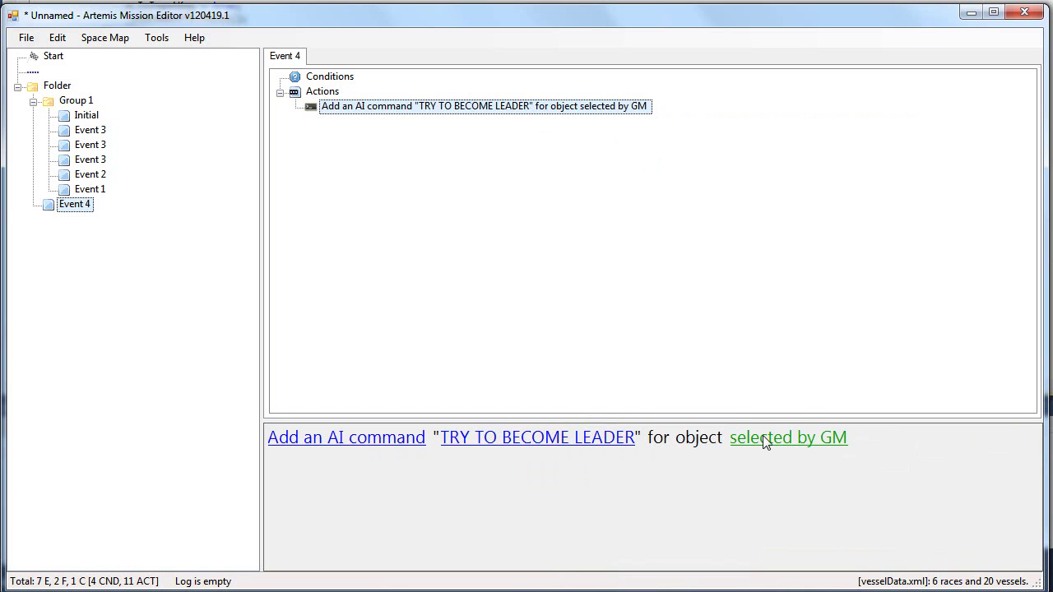
pyautogui.click(788, 436)
pyautogui.click(798, 449)
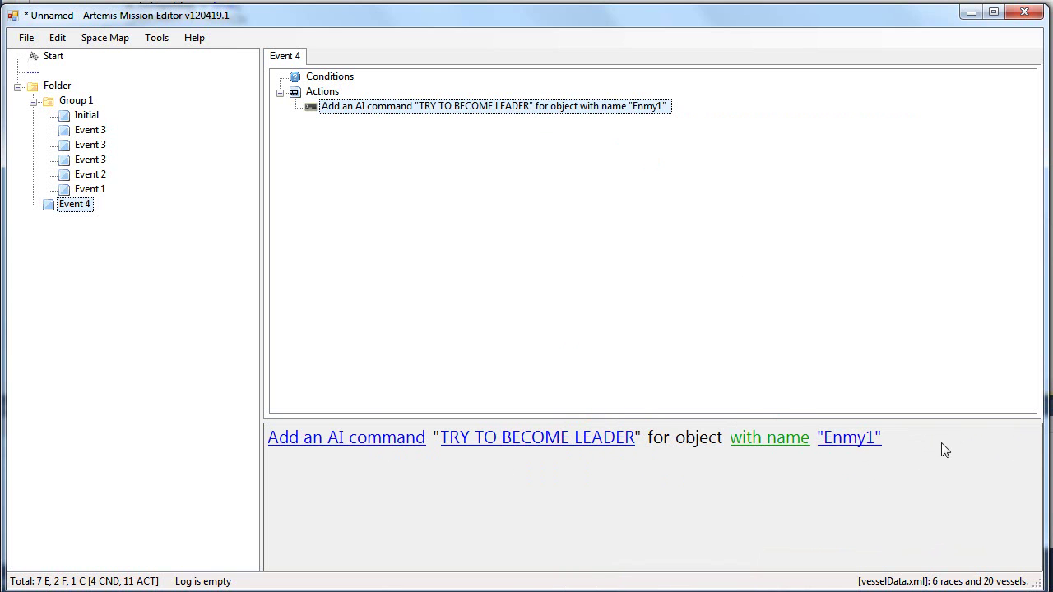
# Change Event 4's AI command type to CHASE PLAYER.
pyautogui.click(552, 436)
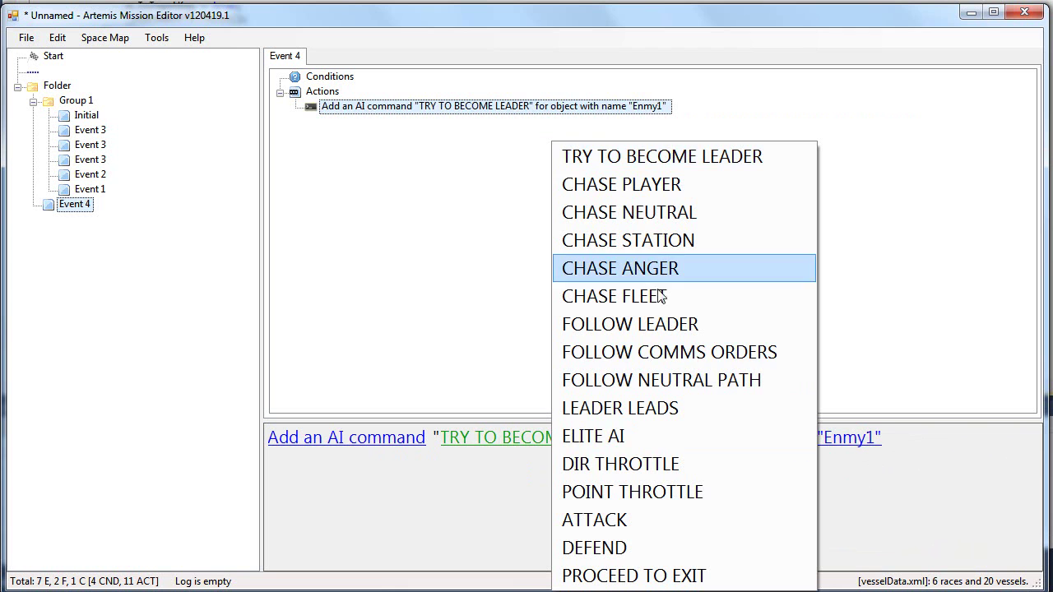
pyautogui.click(659, 186)
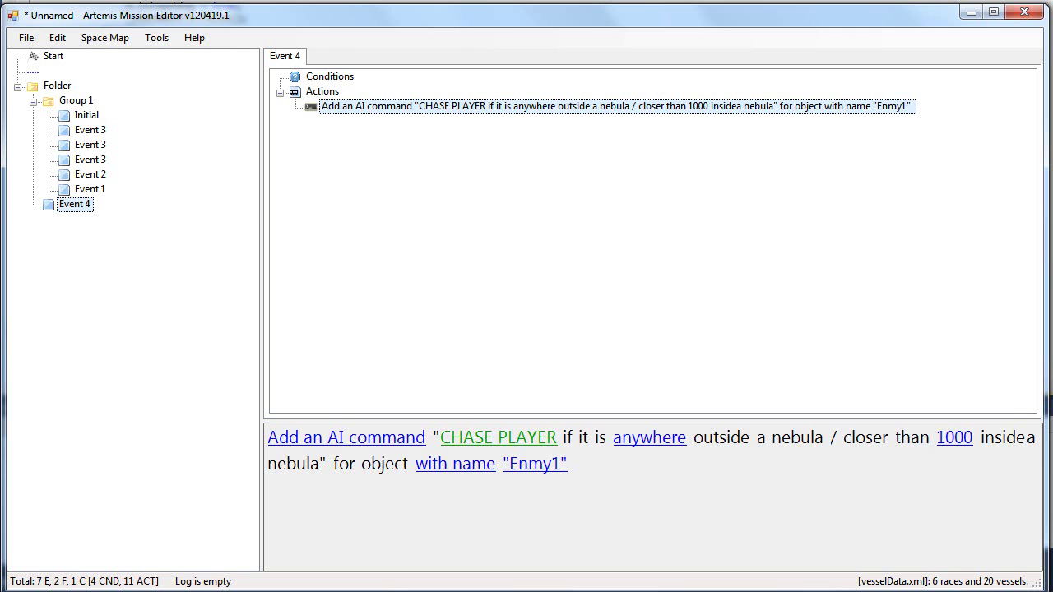
# Switch to Notepad++, read the CHASE_PLAYER description under THE BRAIN STACK in mission-file-docs.txt, highlight its value1, and return to the mission editor.
pyautogui.hotkey('alt', 'Tab')
pyautogui.scroll(10, 491, 238)
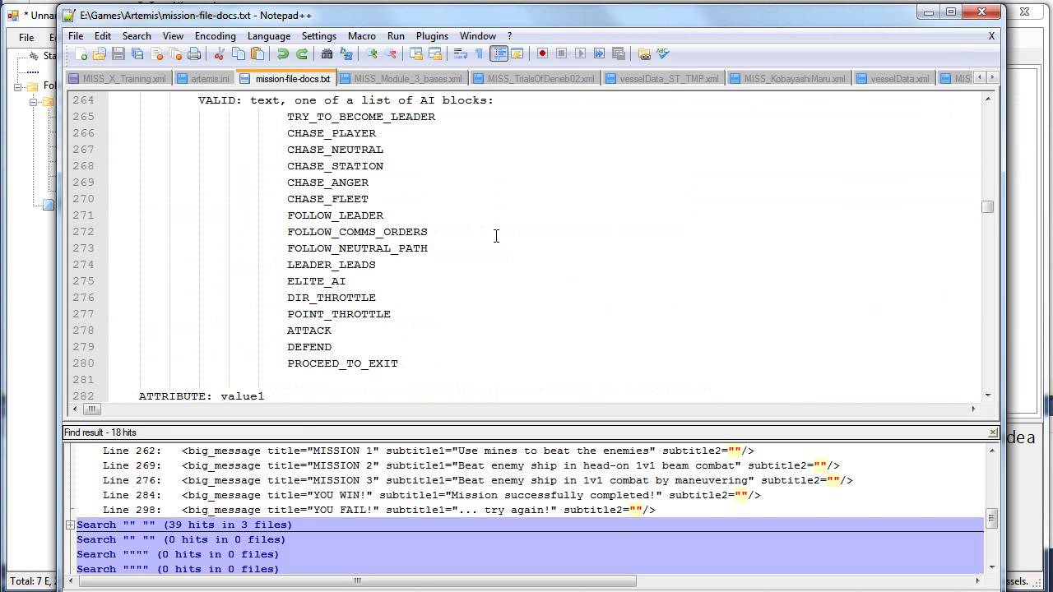
pyautogui.scroll(-6, 490, 239)
pyautogui.scroll(19, 475, 251)
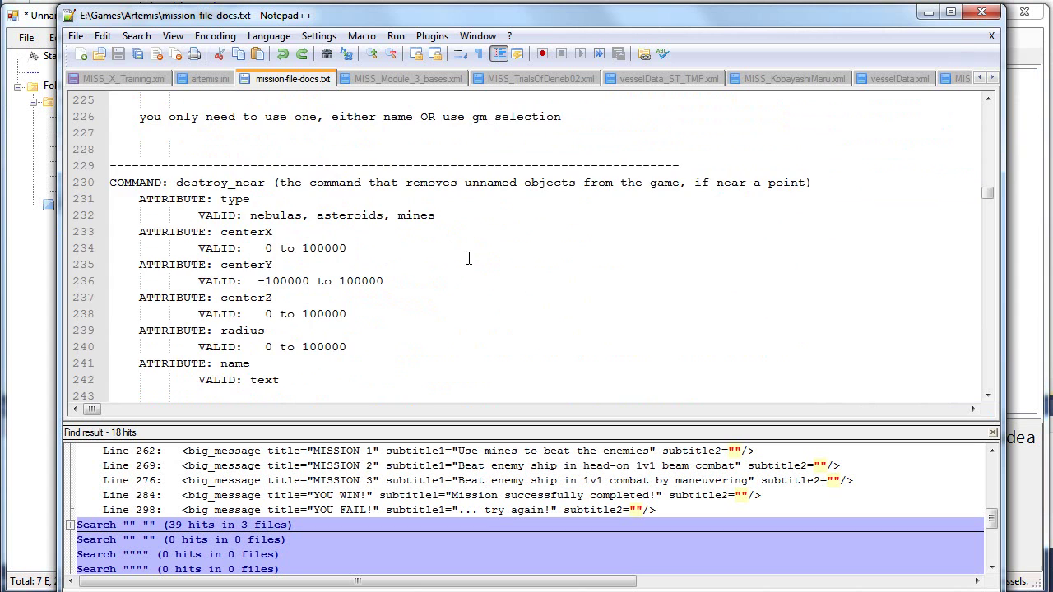
pyautogui.scroll(20, 449, 290)
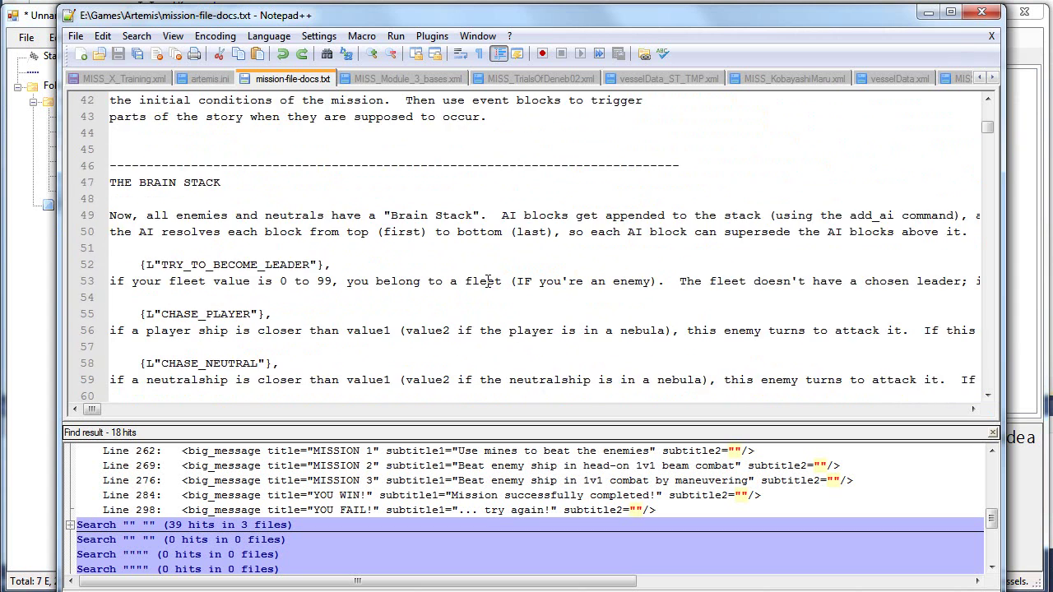
pyautogui.scroll(-2, 485, 282)
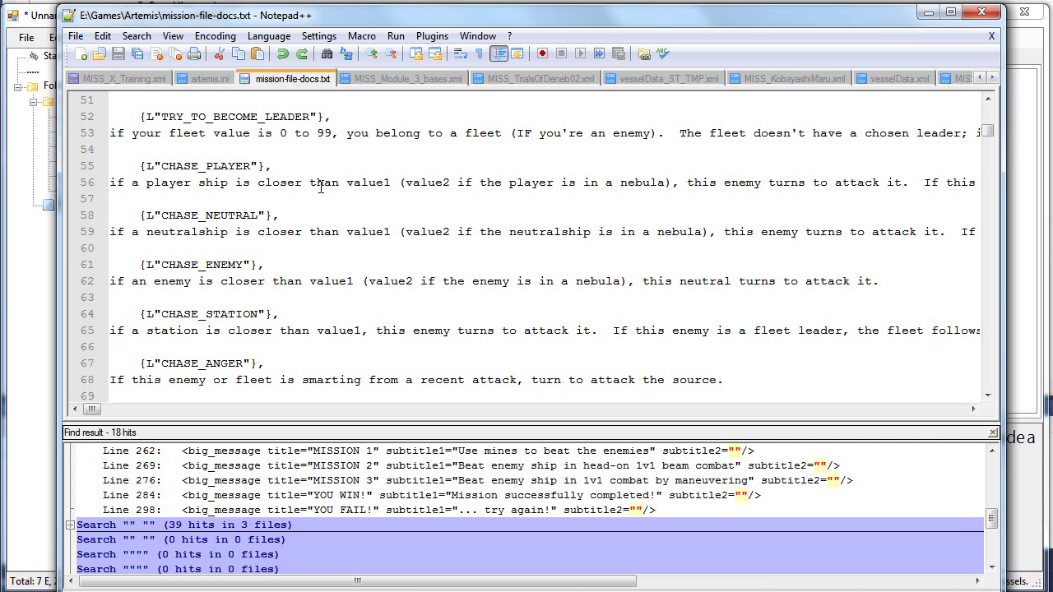
pyautogui.doubleClick(349, 182)
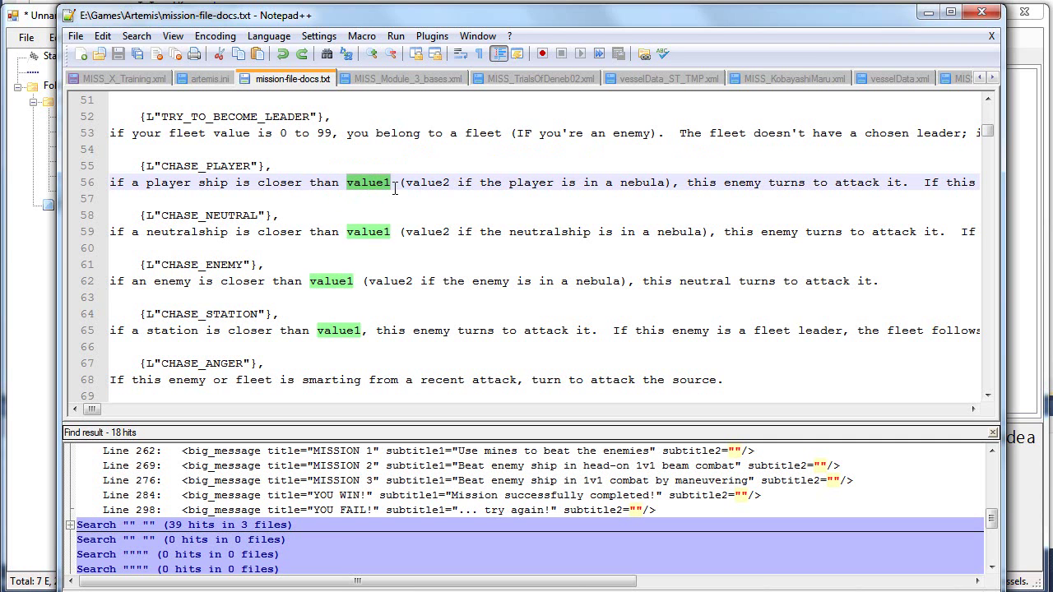
pyautogui.click(928, 13)
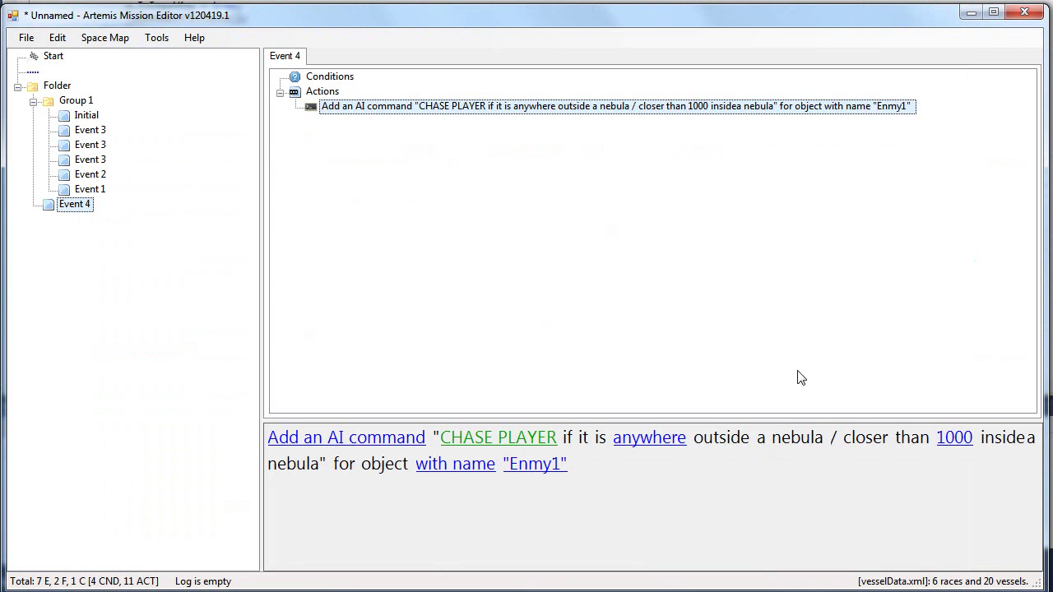
# Set the CHASE PLAYER range option to anywhere outside a nebula or up to a given distance if inside.
pyautogui.click(665, 438)
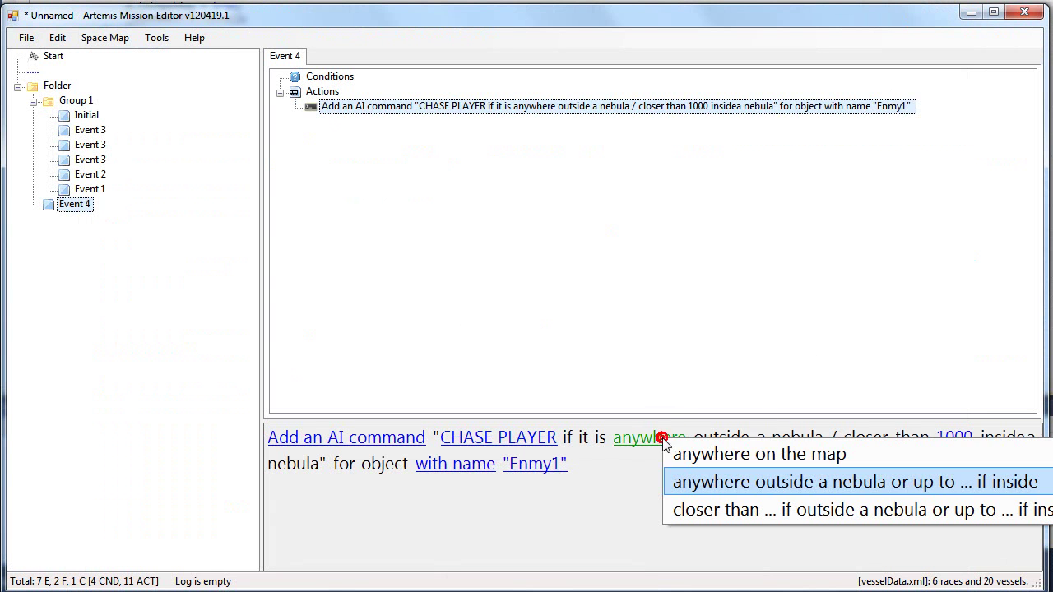
pyautogui.click(719, 487)
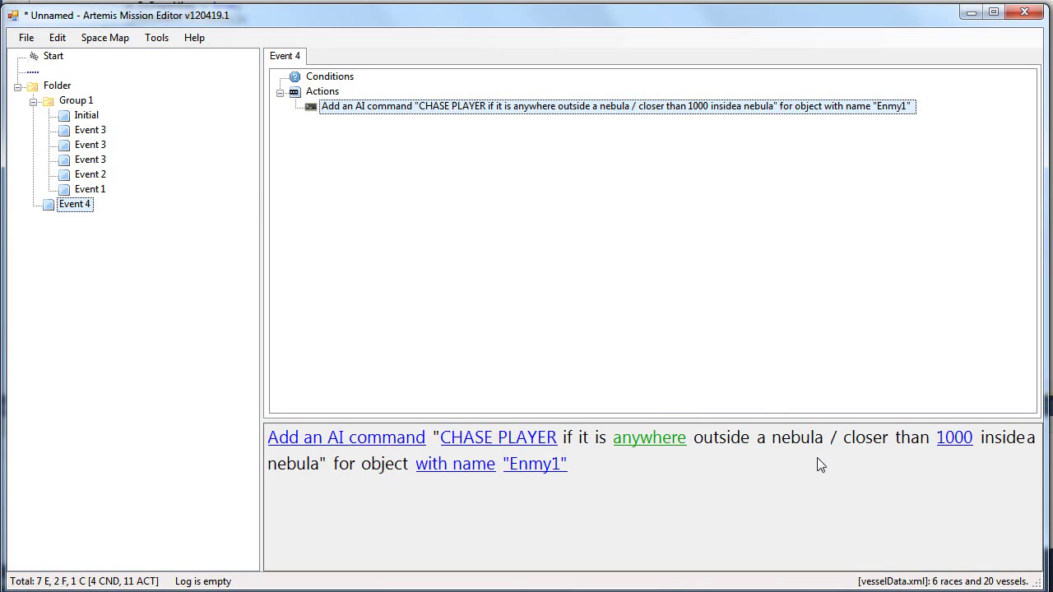
# Change Event 4's AI command type to DIR THROTTLE and look at the entry dialog for its throttle value.
pyautogui.click(510, 440)
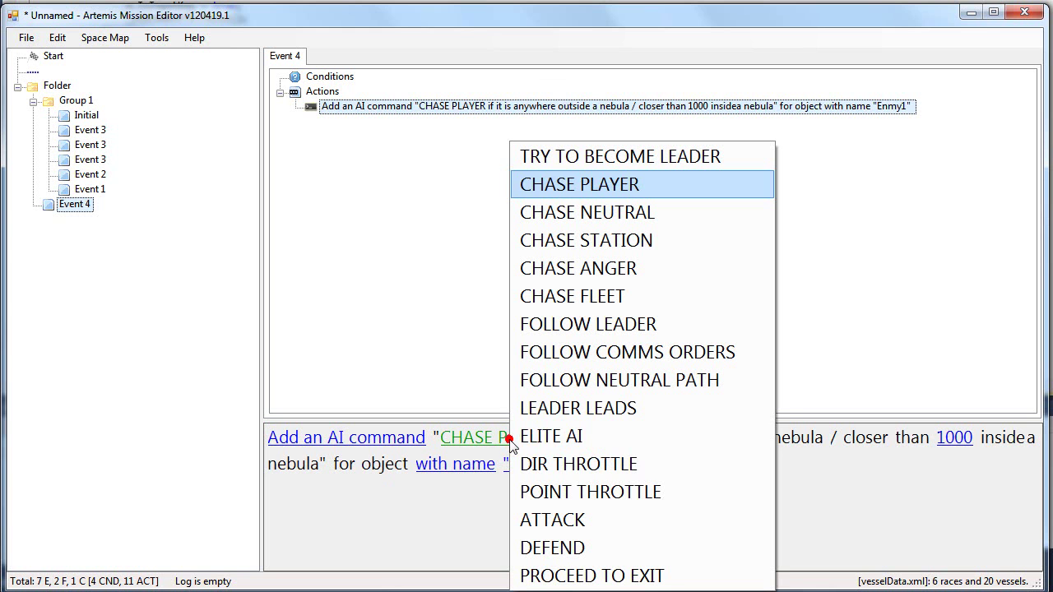
pyautogui.click(601, 465)
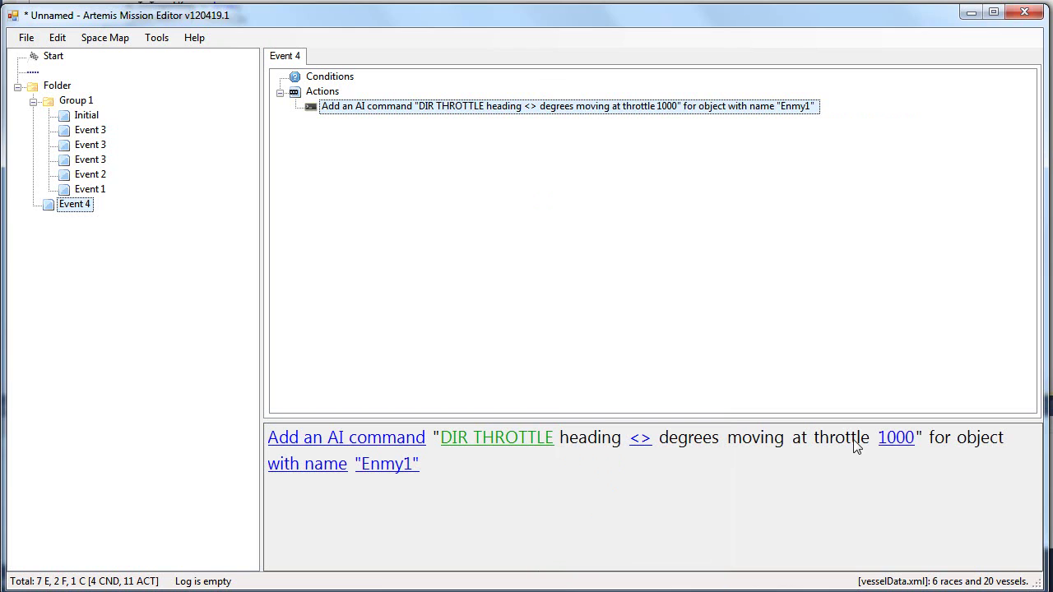
pyautogui.click(888, 438)
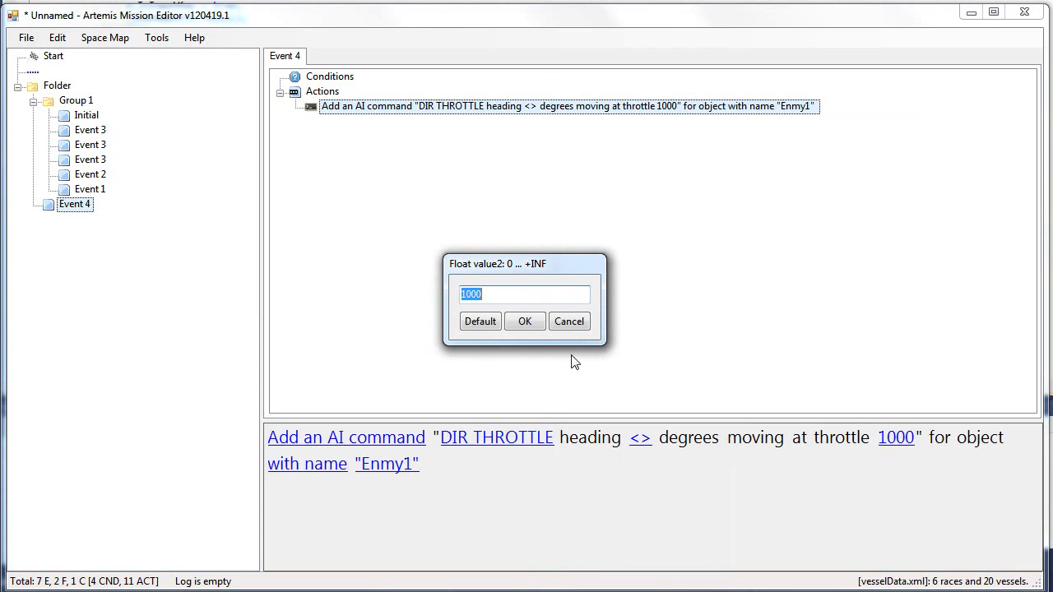
pyautogui.click(574, 323)
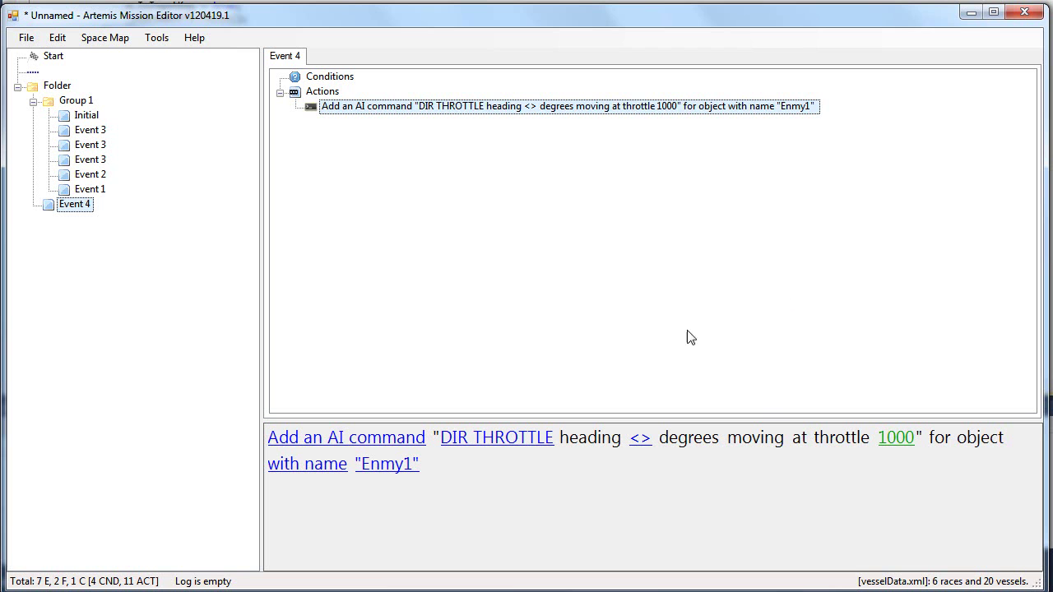
# Add a new action to Event 4 and set its type to create an enemy.
pyautogui.rightClick(324, 95)
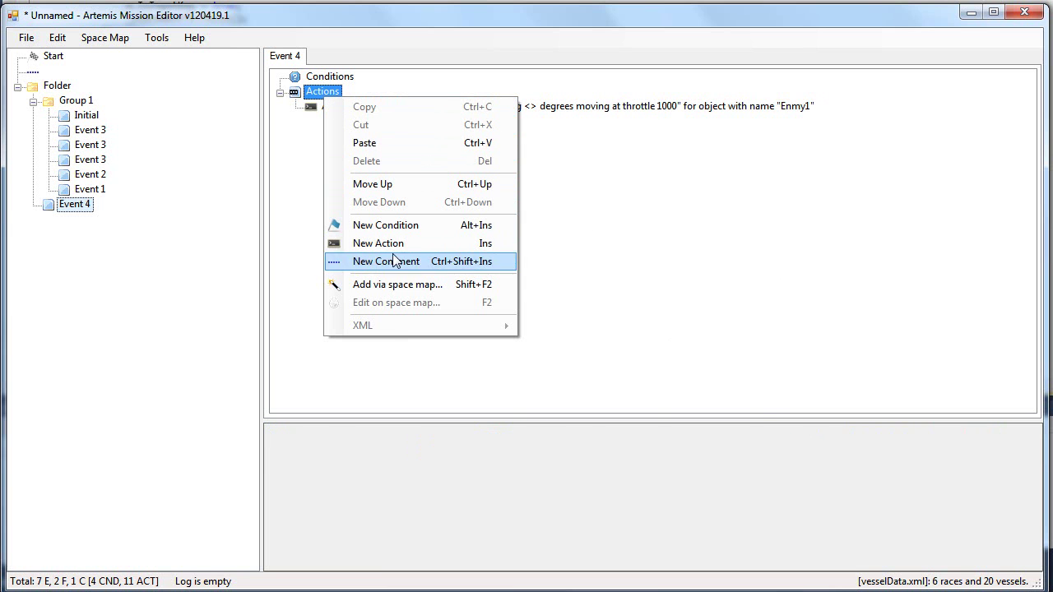
pyautogui.click(383, 244)
pyautogui.click(319, 439)
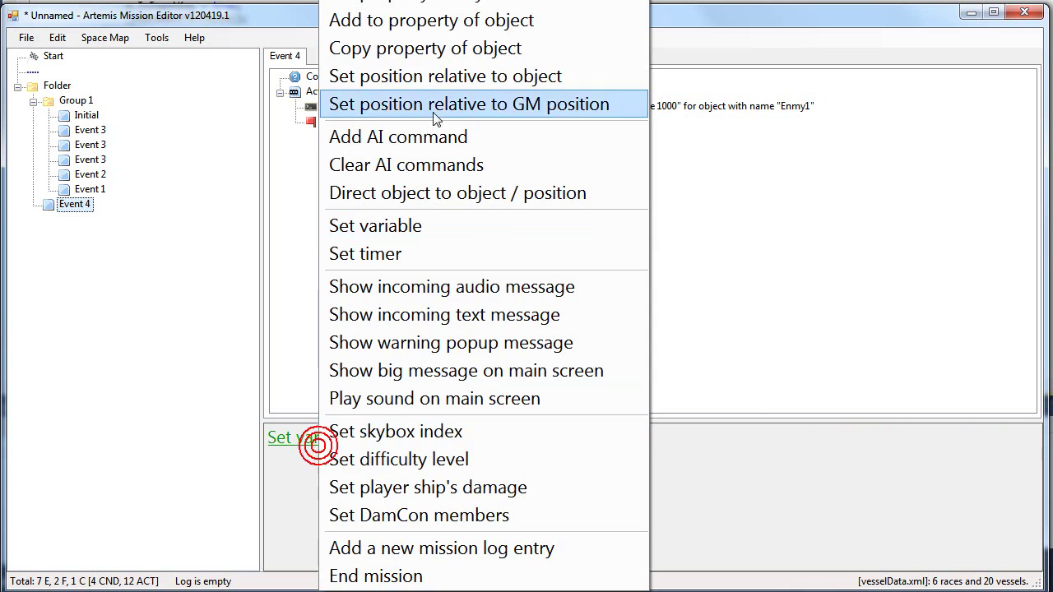
pyautogui.click(571, 239)
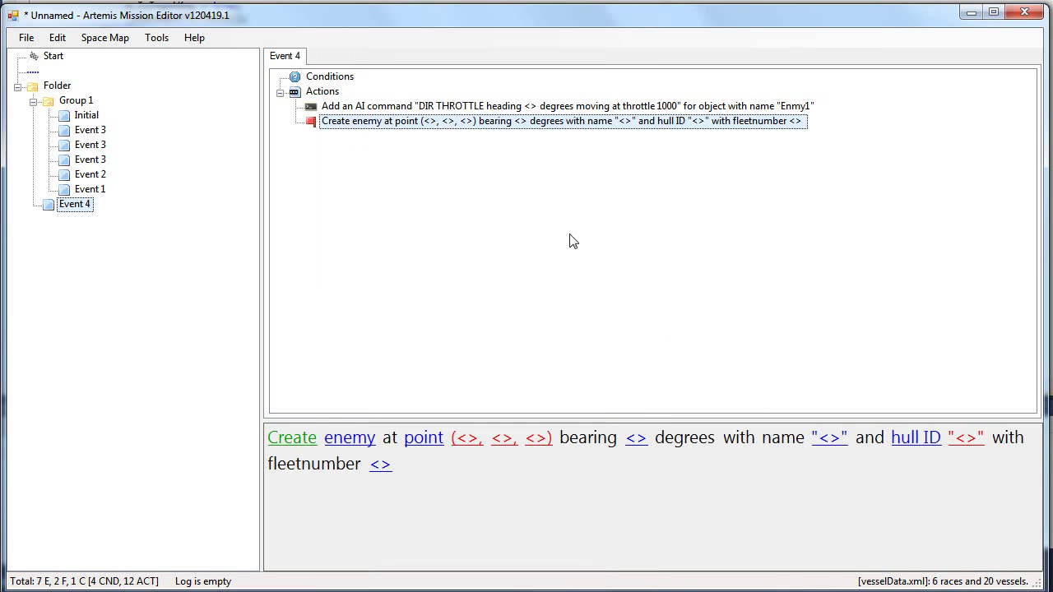
# Try -1, 0 and 111000 as the x coordinate of the Create enemy action and discard the entry.
pyautogui.click(469, 443)
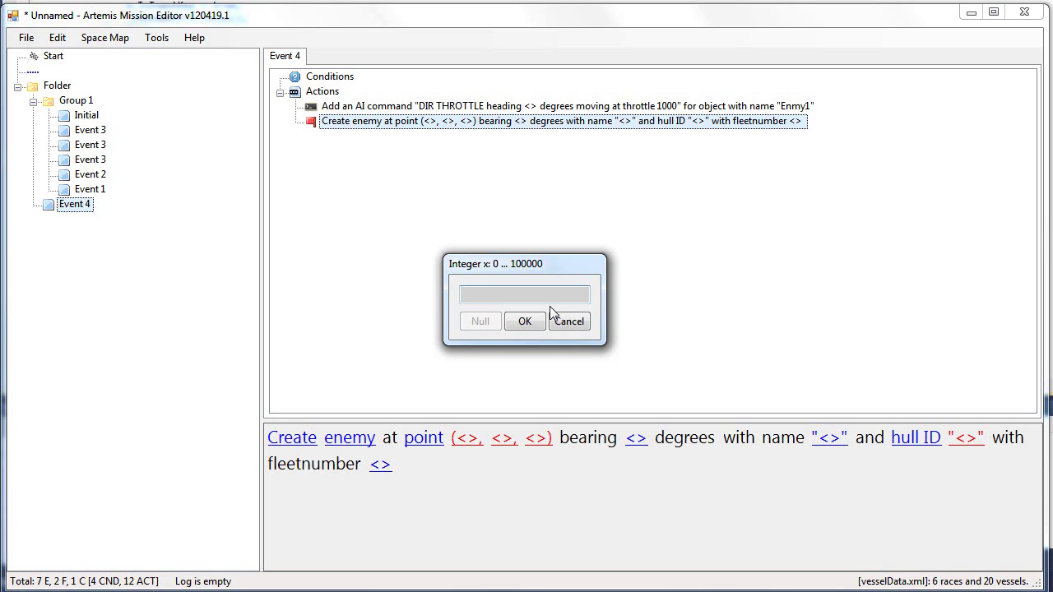
pyautogui.write('-1')
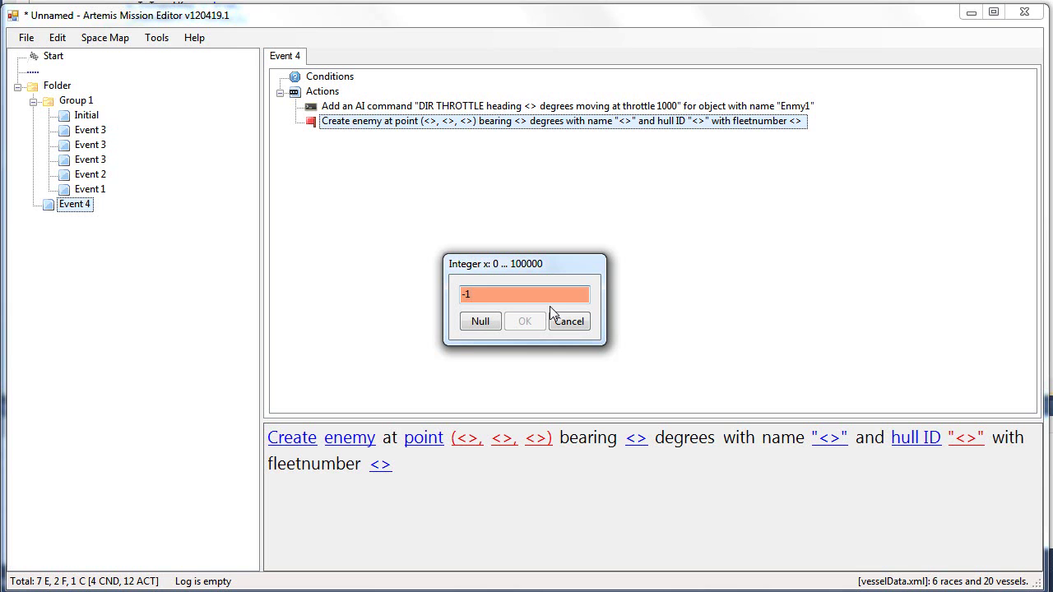
pyautogui.press('BackSpace')
pyautogui.press('BackSpace')
pyautogui.write('0')
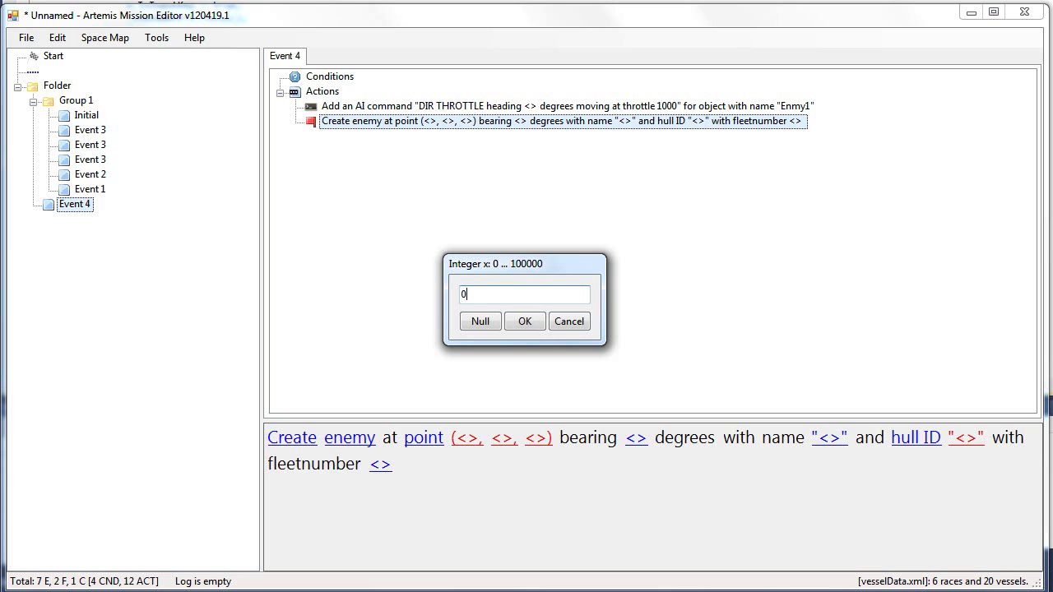
pyautogui.press('BackSpace')
pyautogui.write('111000')
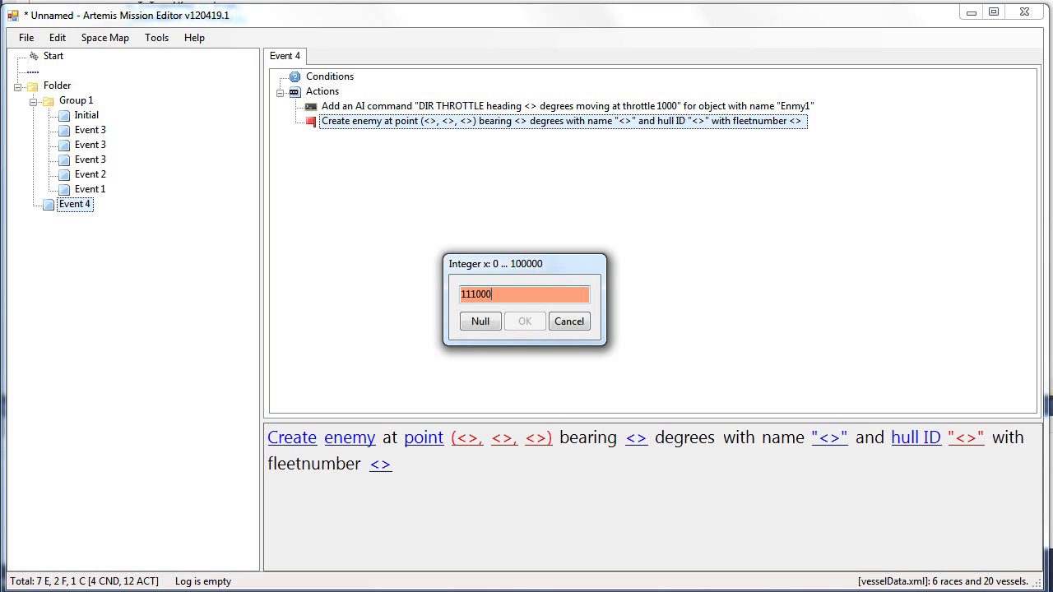
pyautogui.click(583, 326)
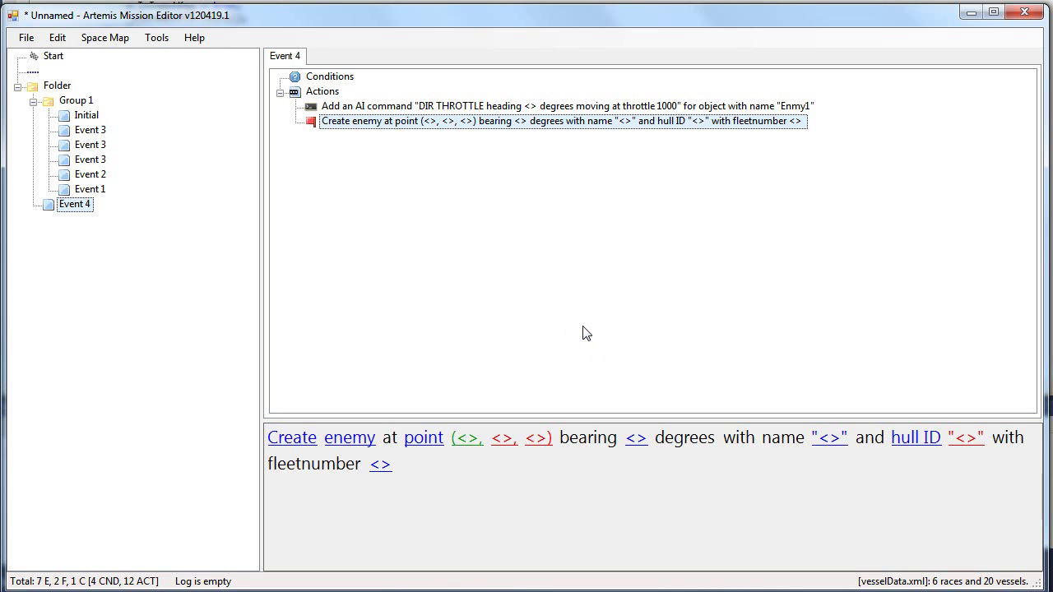
# Compare Event 4's AI command and Create enemy actions by viewing each statement in turn.
pyautogui.click(313, 124)
pyautogui.click(334, 108)
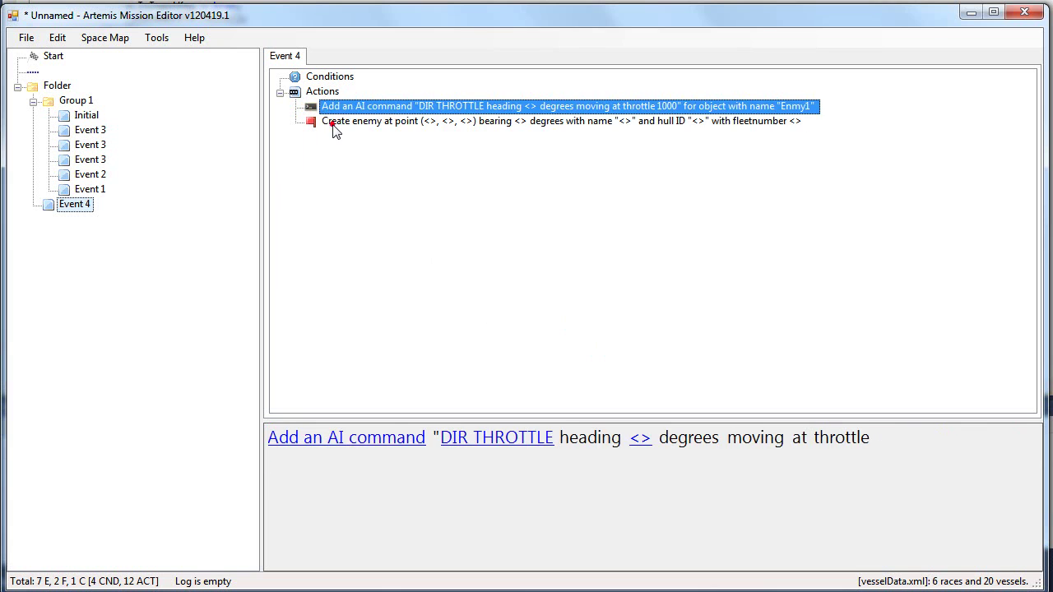
pyautogui.click(329, 123)
pyautogui.click(337, 107)
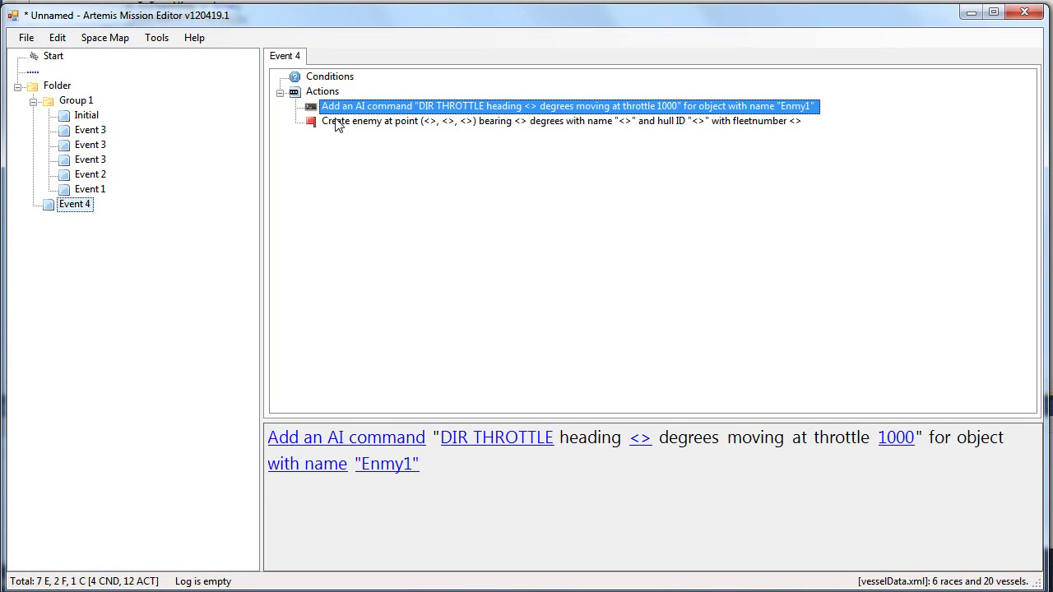
pyautogui.click(336, 122)
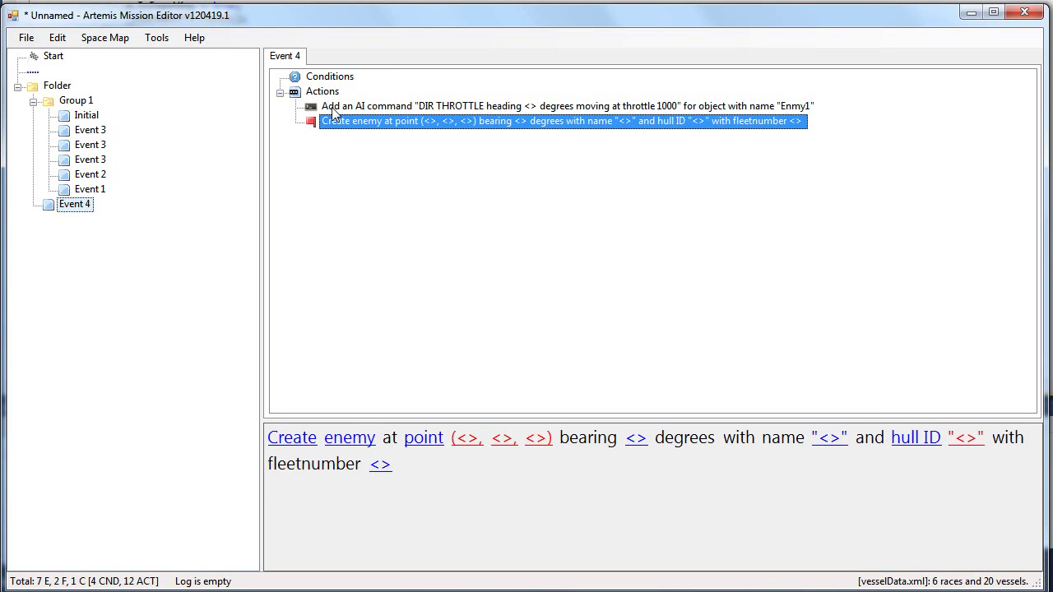
pyautogui.click(332, 108)
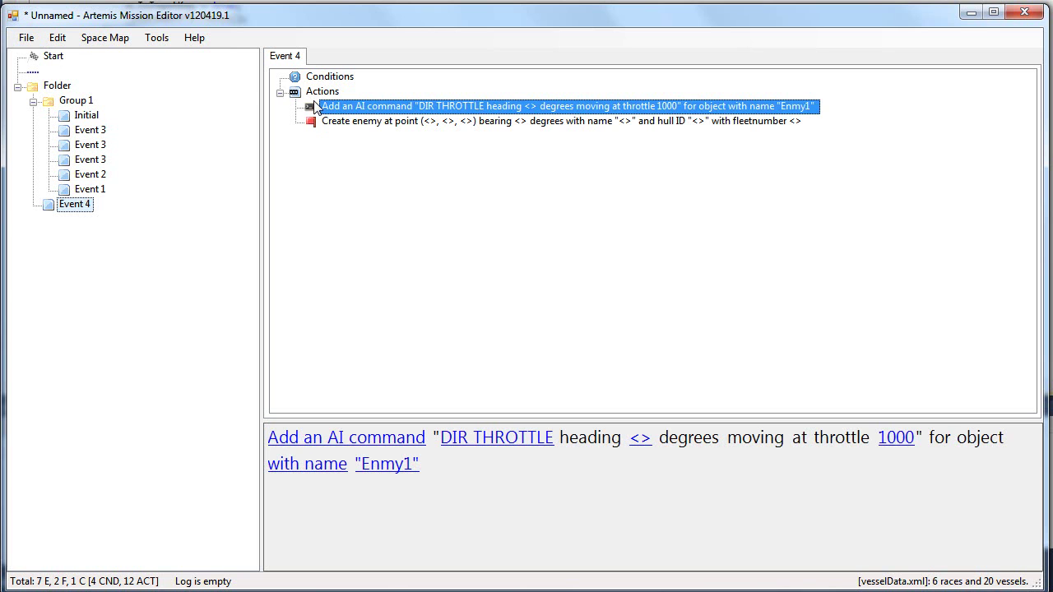
# Open the mission MISS_HamakSector_1_6.XML, discarding the unsaved changes to the current mission.
pyautogui.click(27, 41)
pyautogui.click(52, 73)
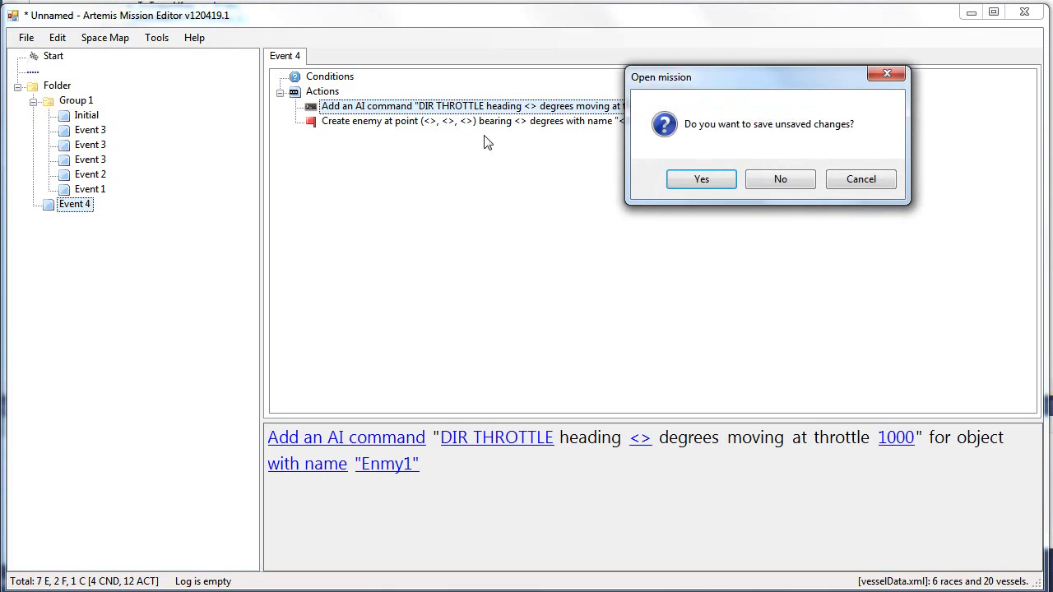
pyautogui.click(777, 183)
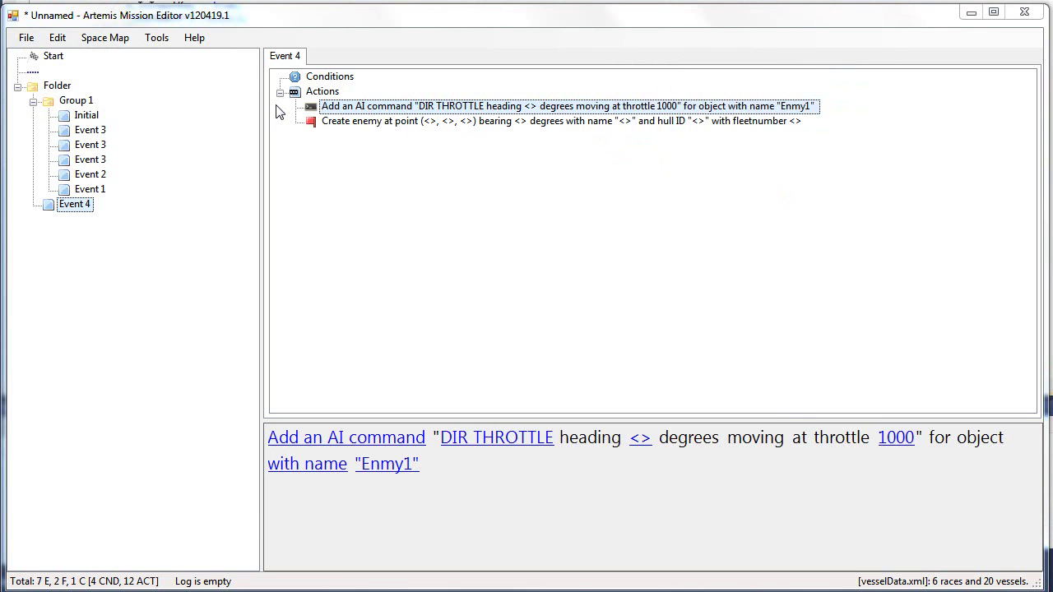
pyautogui.doubleClick(206, 195)
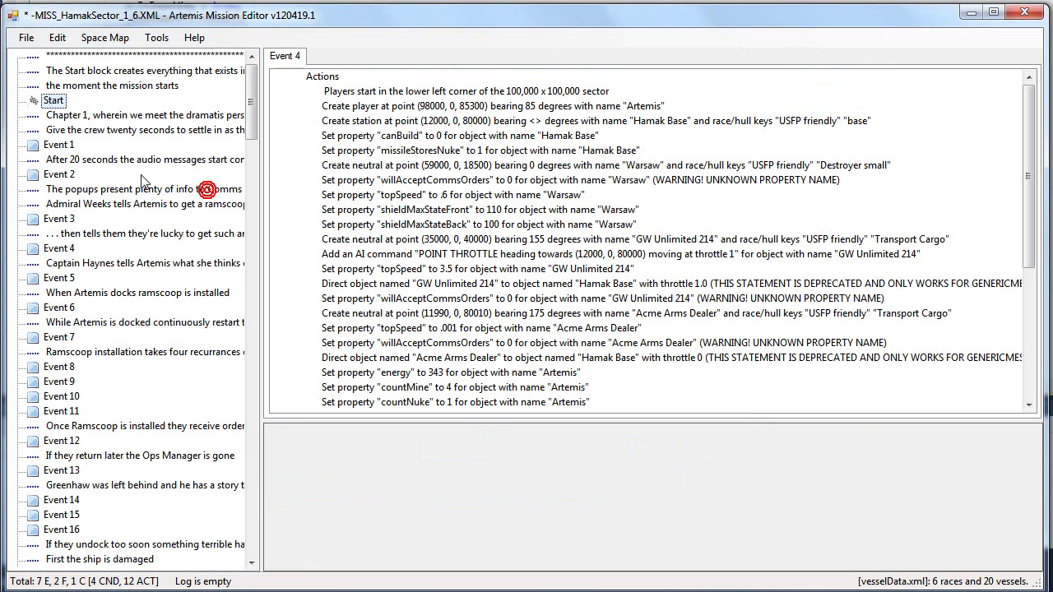
# In Event 1, set the timer of the finished-timer condition to tachyon_warning_timer11.
pyautogui.click(71, 146)
pyautogui.click(384, 91)
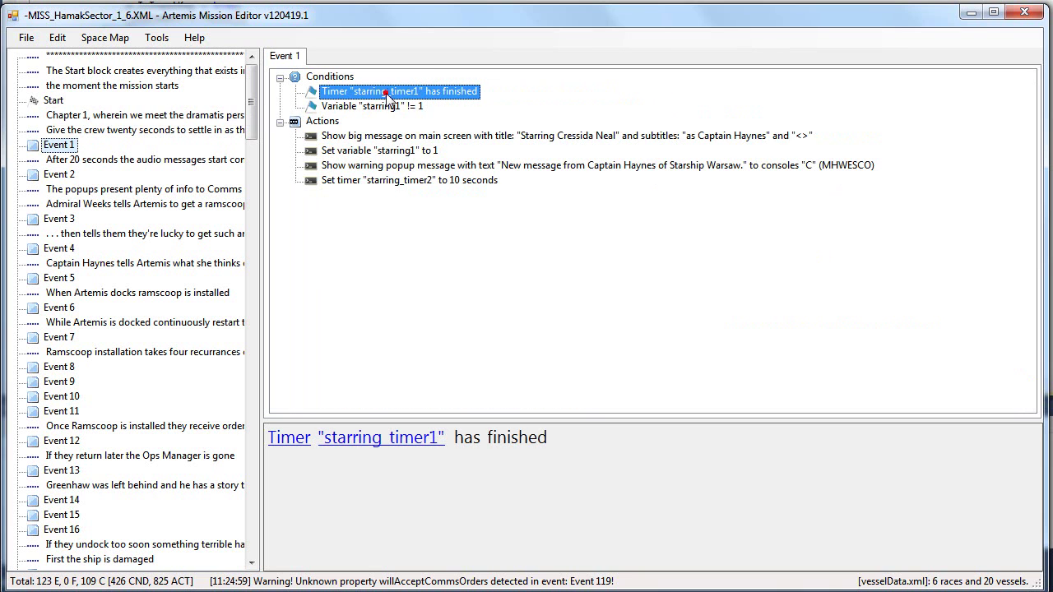
pyautogui.click(364, 441)
pyautogui.moveTo(400, 458)
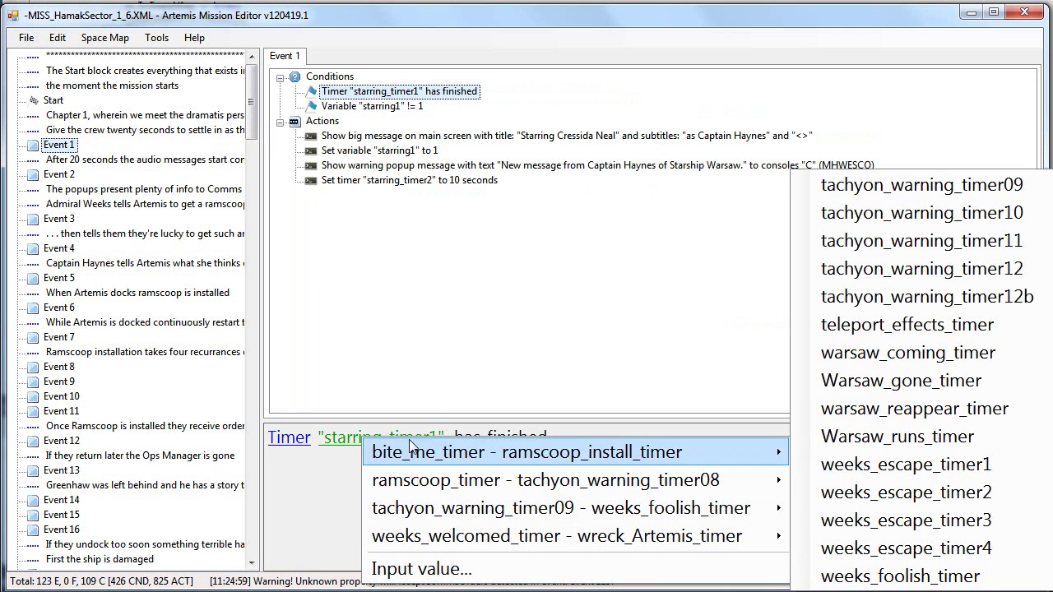
pyautogui.moveTo(397, 508)
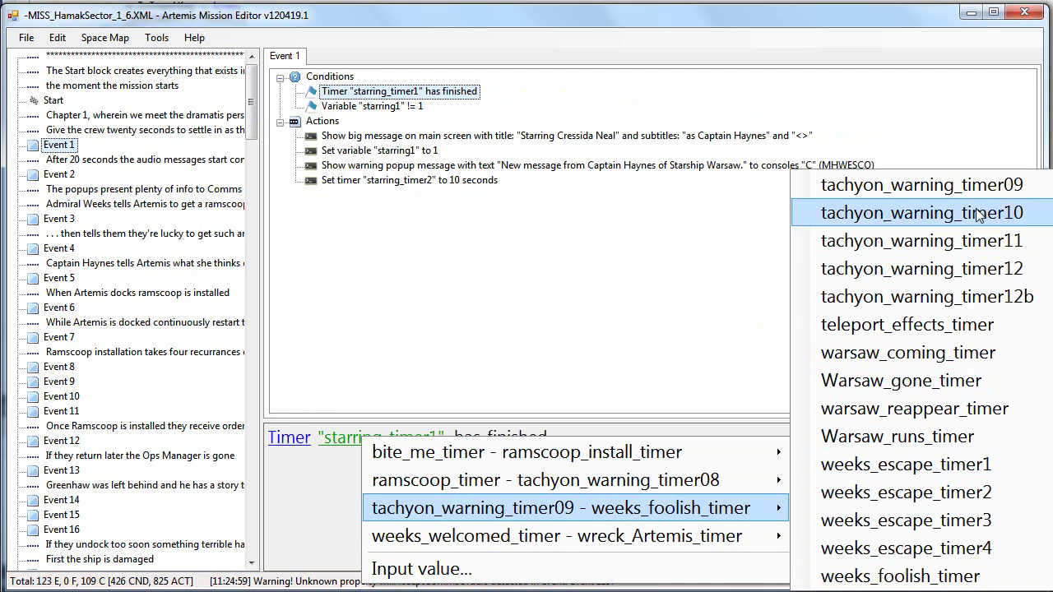
pyautogui.click(914, 240)
# Set the timer of Event 1's finished-timer condition to tachyon_warning_timer05.
pyautogui.click(460, 444)
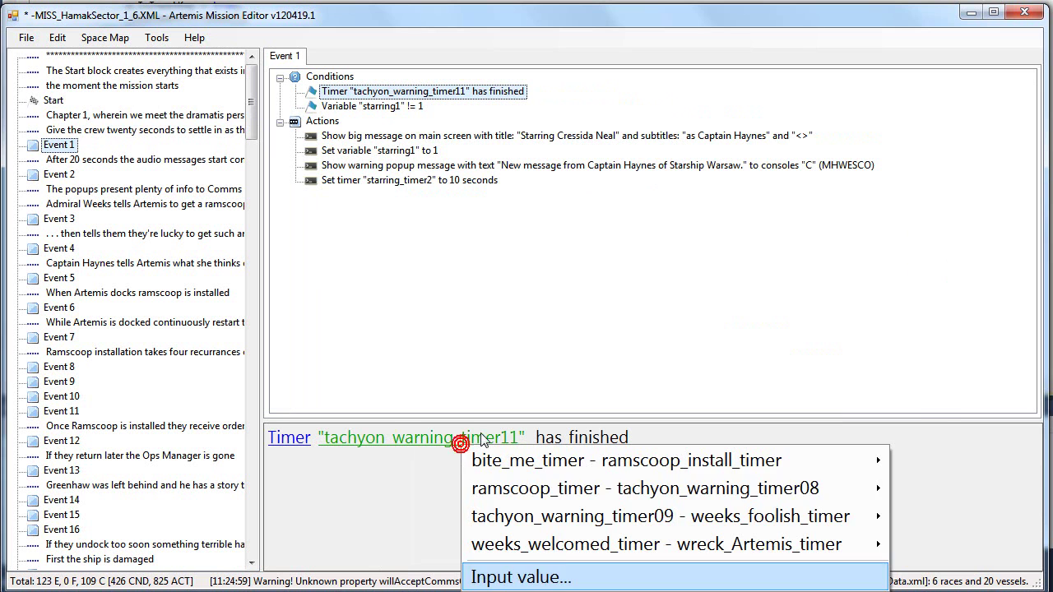
pyautogui.moveTo(607, 489)
pyautogui.click(1041, 487)
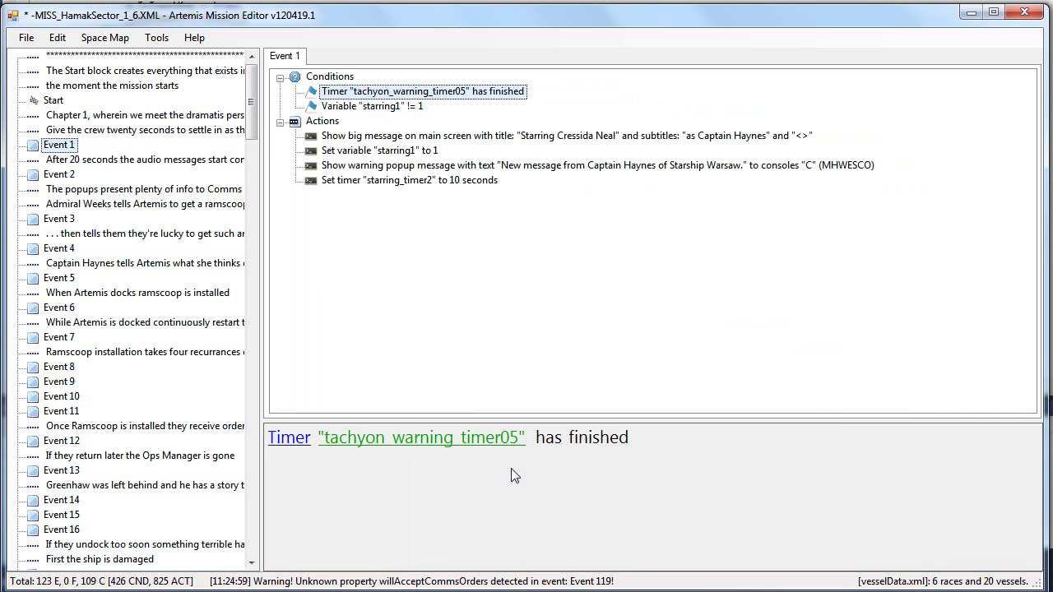
# Set the timer of Event 1's finished-timer condition to it_squeaks_timer.
pyautogui.click(487, 448)
pyautogui.moveTo(691, 459)
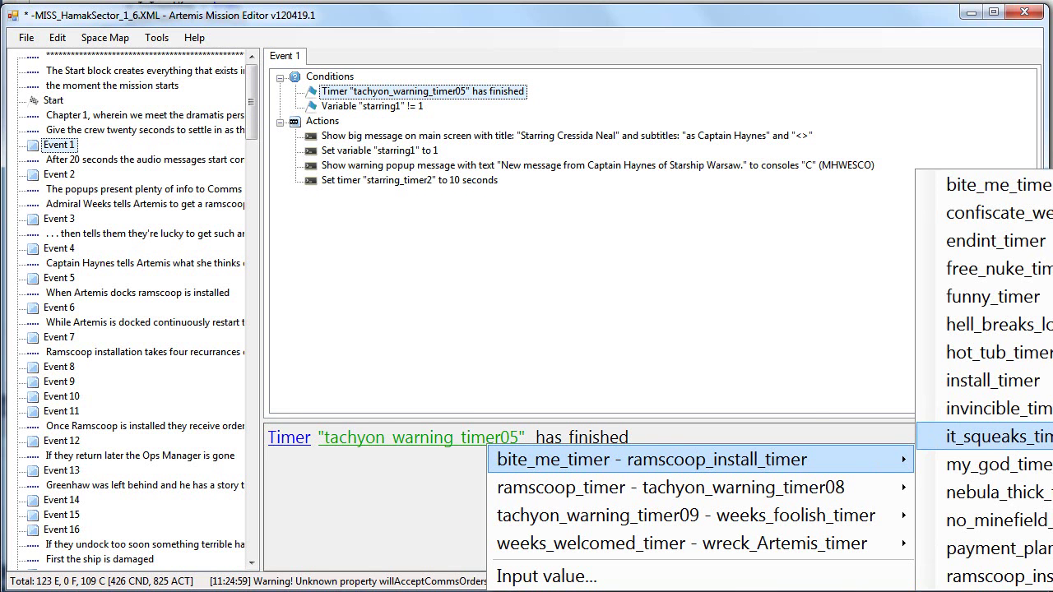
pyautogui.click(995, 436)
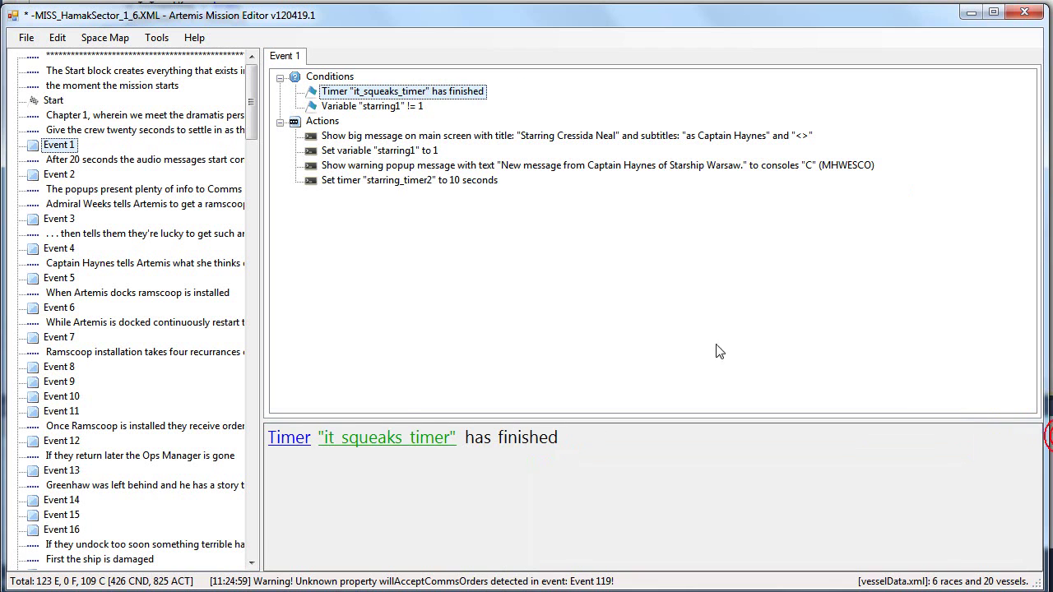
# Change the variable checked by Event 1's variable condition to hell_breaks_loose.
pyautogui.click(399, 97)
pyautogui.click(399, 106)
pyautogui.click(380, 437)
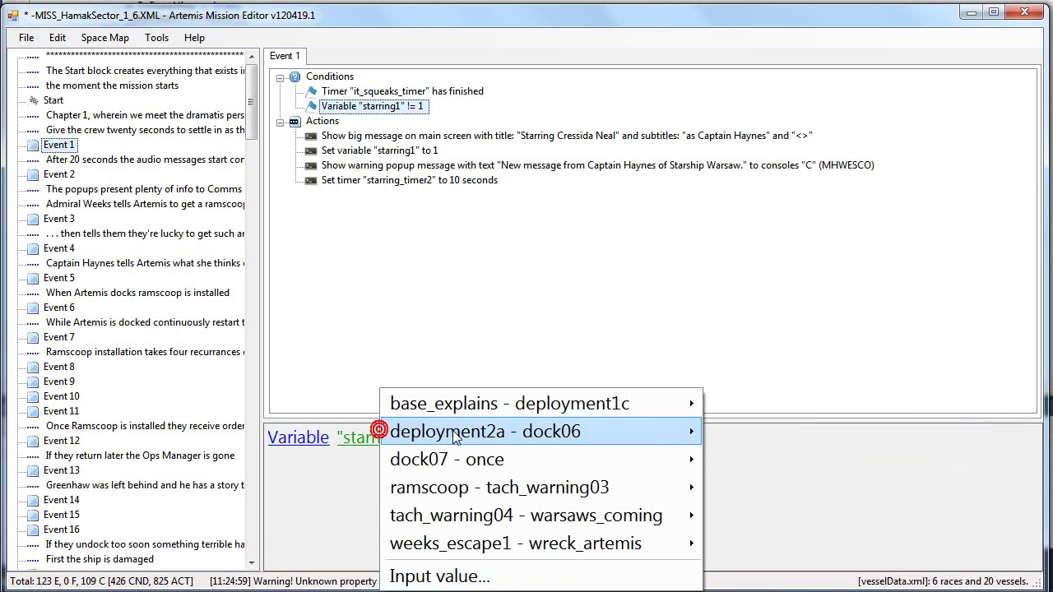
pyautogui.moveTo(520, 465)
pyautogui.click(864, 464)
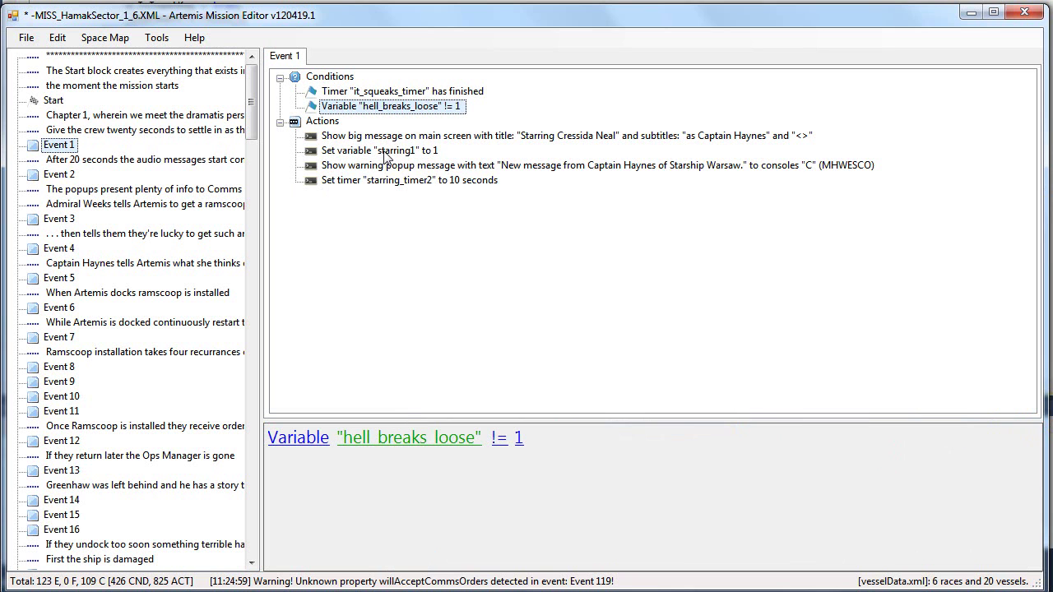
# Add an action at the end of Event 1's actions that sets the property fleetSpacing to 0.0.
pyautogui.click(329, 136)
pyautogui.click(321, 121)
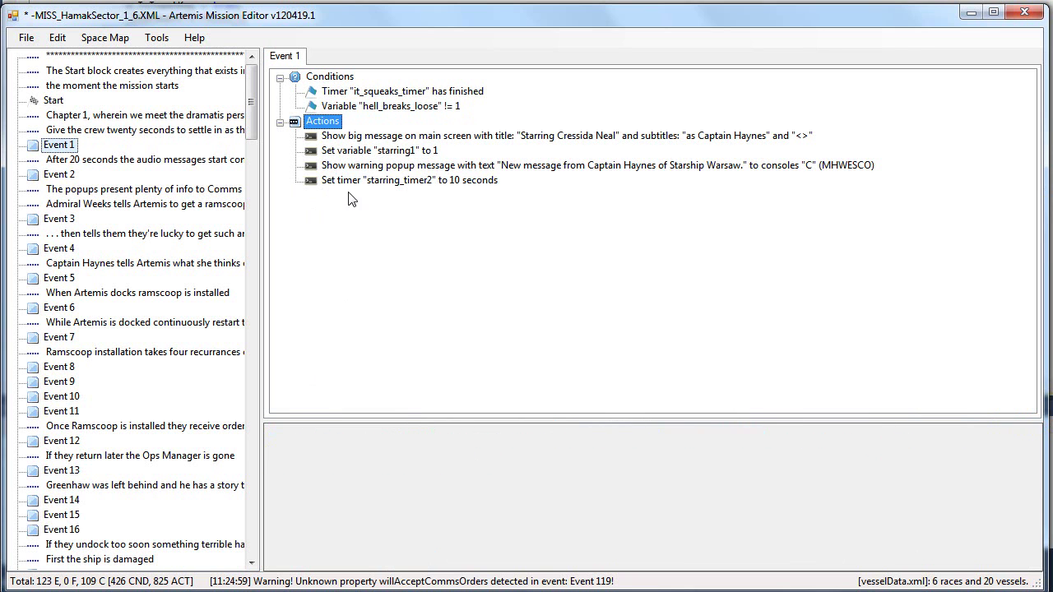
pyautogui.rightClick(350, 261)
pyautogui.click(457, 406)
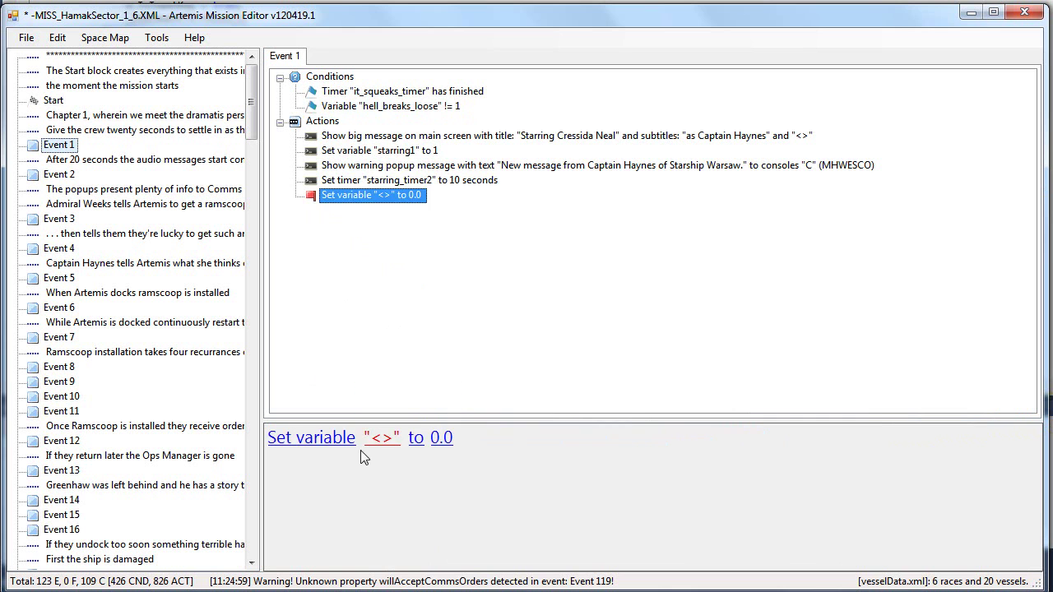
pyautogui.click(329, 442)
pyautogui.click(444, 2)
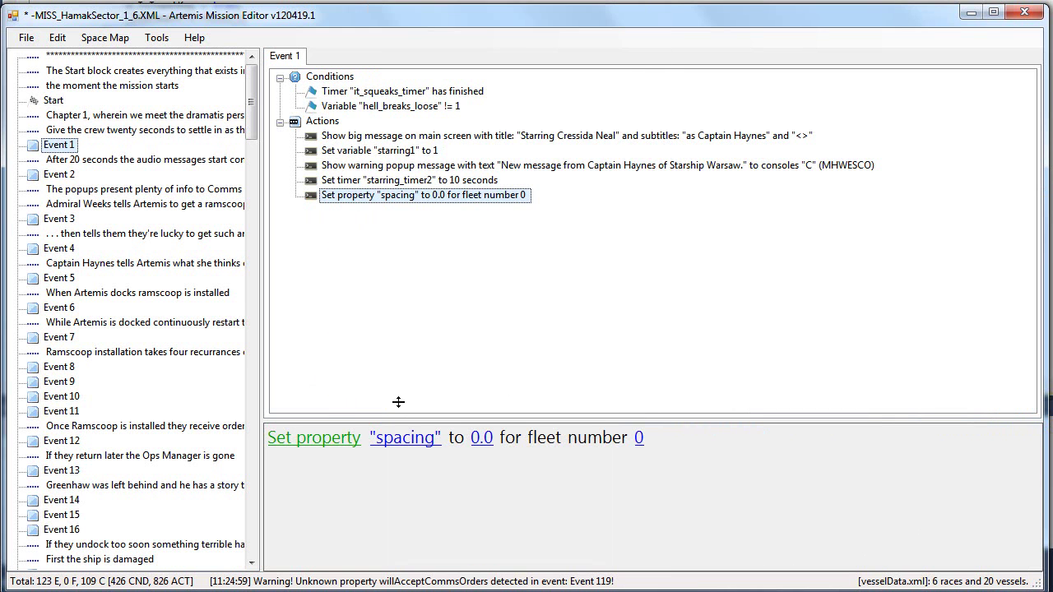
pyautogui.click(296, 437)
pyautogui.click(446, 2)
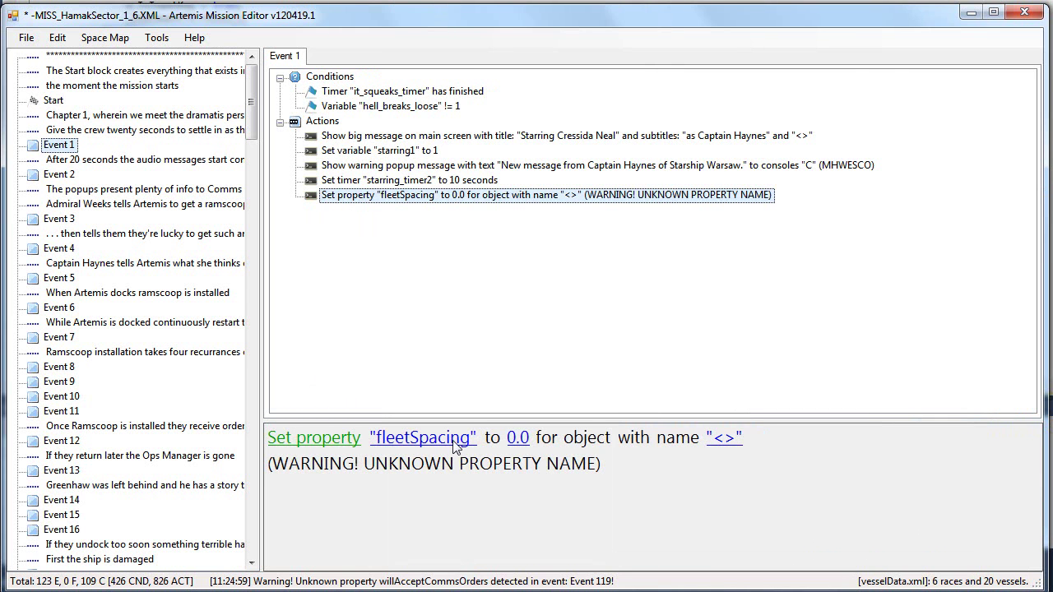
# Browse the object names available for the fleetSpacing action, grouped by object type, without choosing one.
pyautogui.click(712, 438)
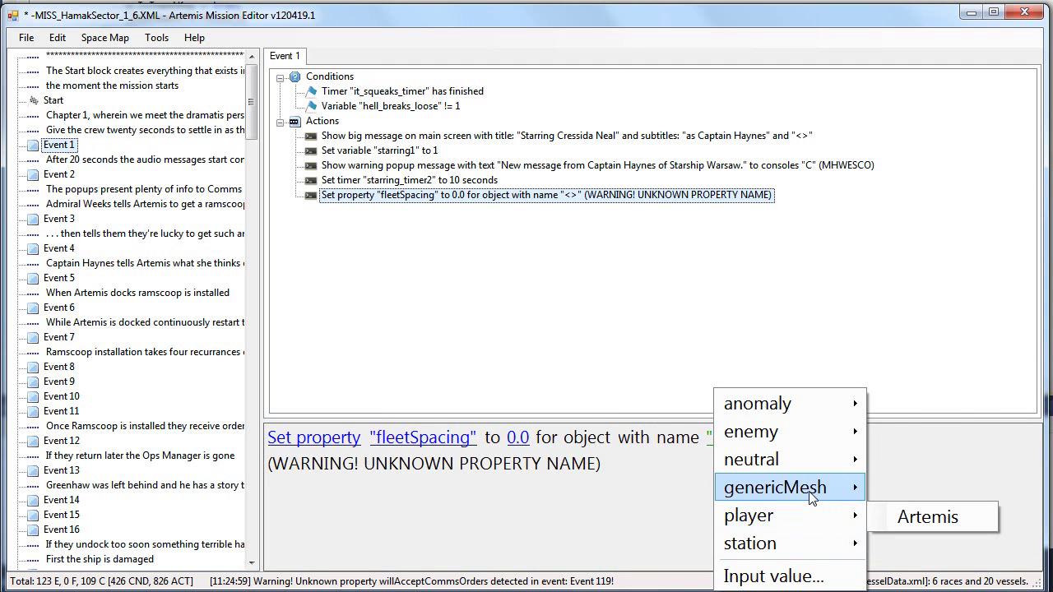
pyautogui.moveTo(813, 498)
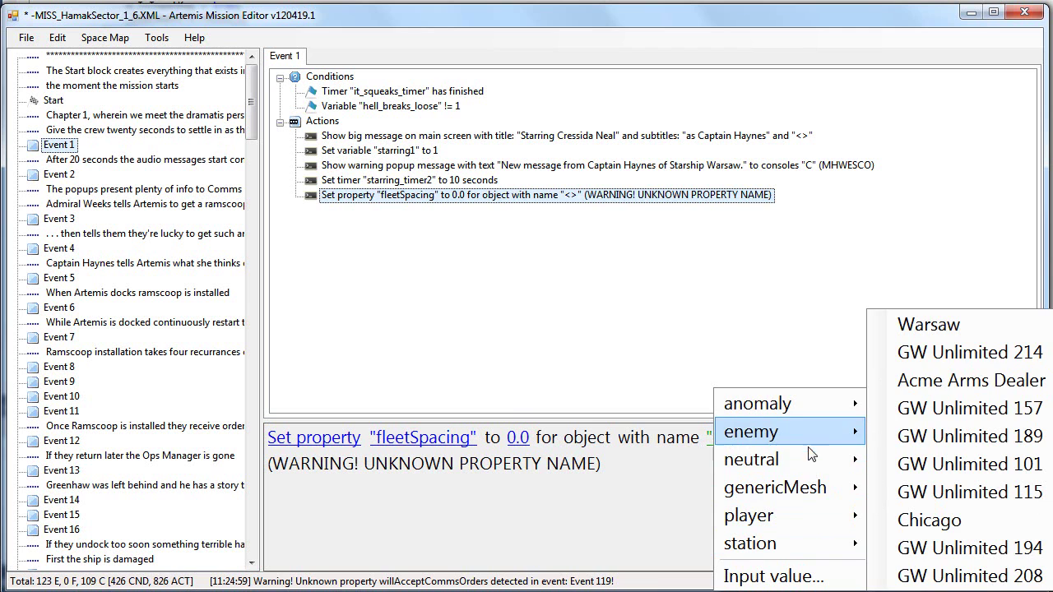
pyautogui.click(399, 385)
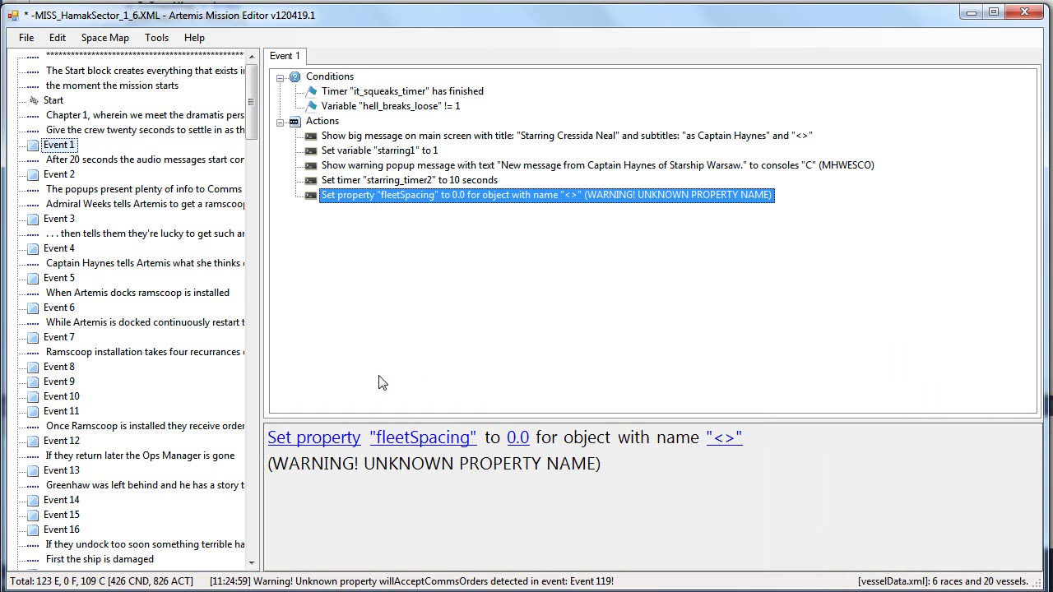
# Open the Start block's created objects for editing in the space map with the whole sector in view.
pyautogui.click(51, 100)
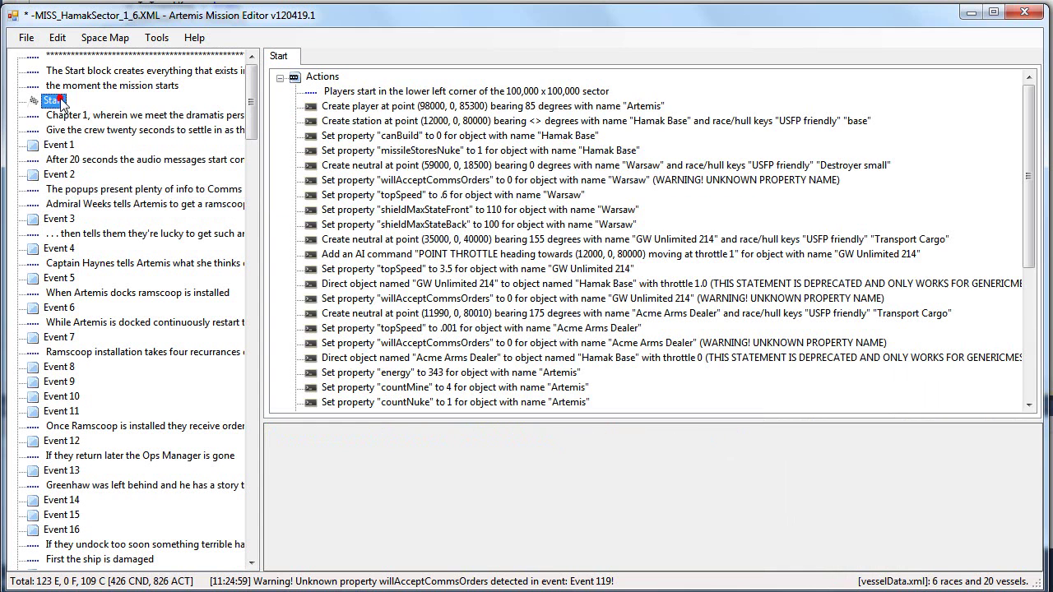
pyautogui.click(403, 108)
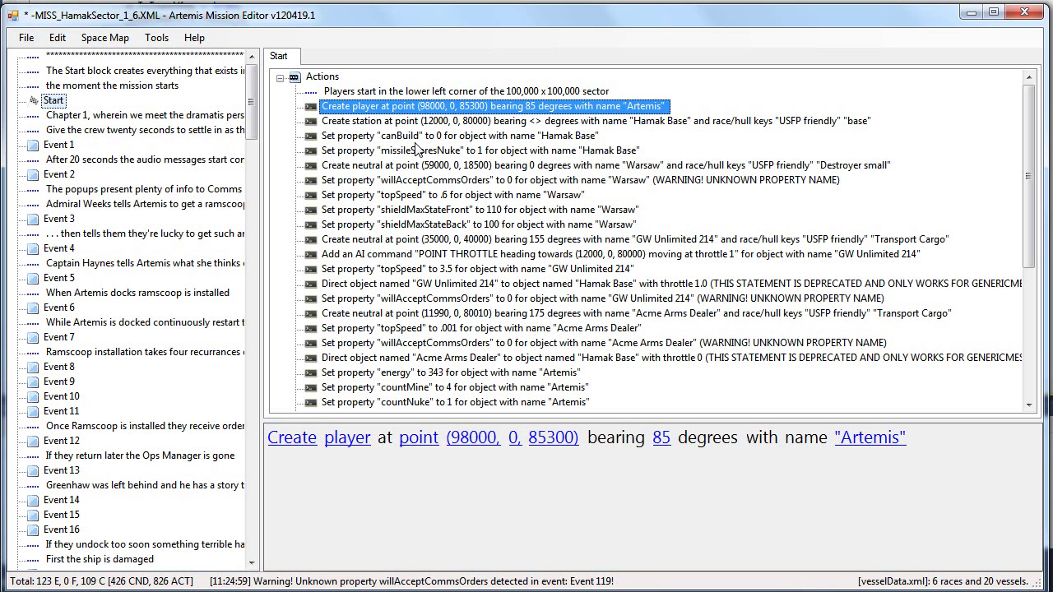
pyautogui.press('Return')
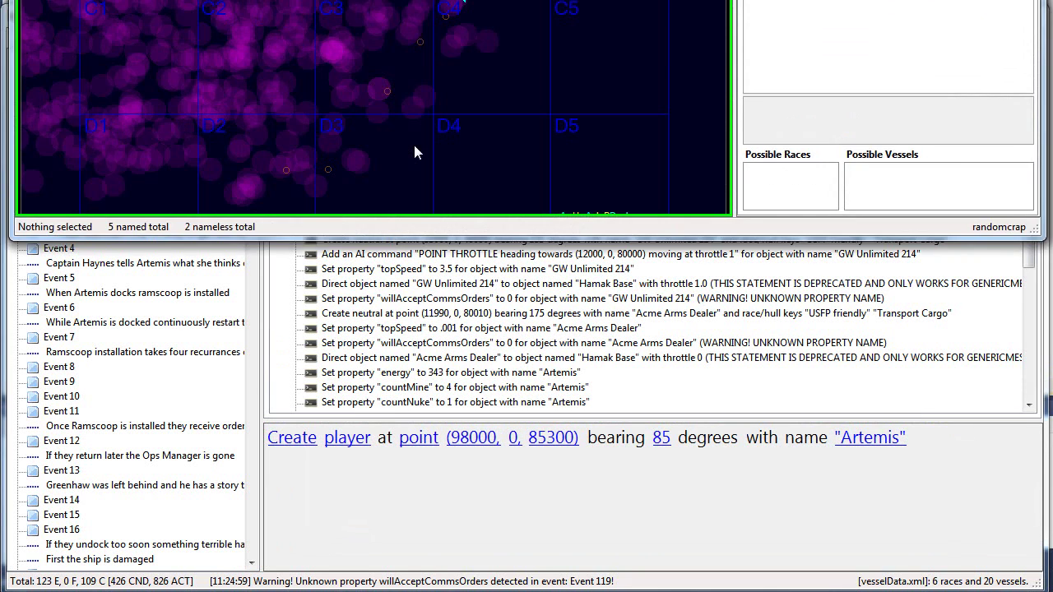
pyautogui.moveTo(462, 4); pyautogui.dragTo(553, 17)
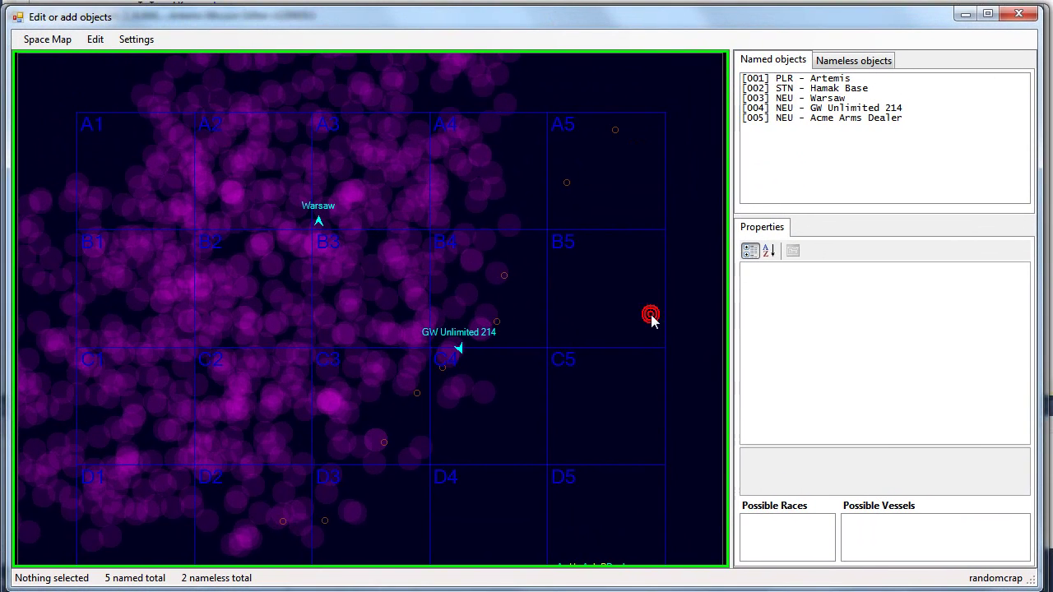
pyautogui.scroll(-1, 651, 320)
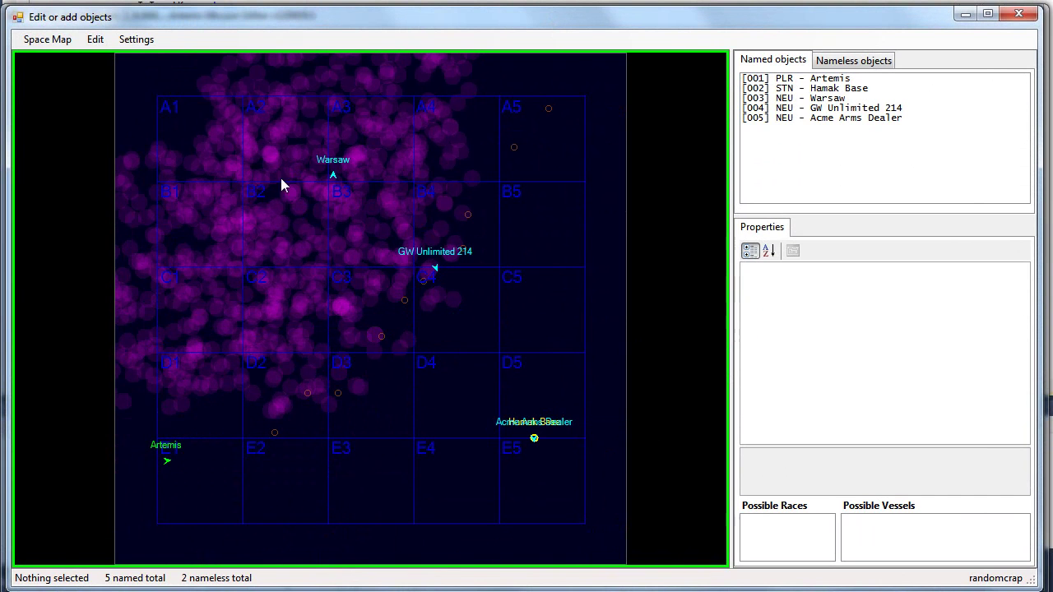
pyautogui.scroll(2, 334, 165)
pyautogui.scroll(-2, 334, 175)
# Move GW Unlimited 214 to about (39888, 0, 78025) and Hamak Base to about (22167, 0, 79759) on the space map.
pyautogui.moveTo(429, 261); pyautogui.dragTo(472, 329)
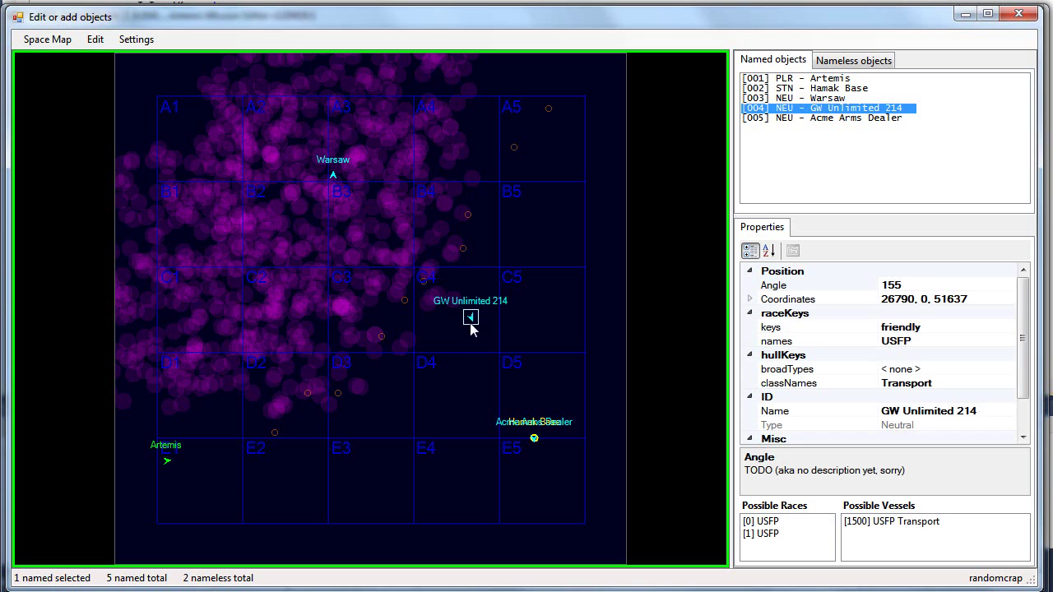
pyautogui.click(419, 424)
pyautogui.moveTo(478, 407); pyautogui.dragTo(535, 445)
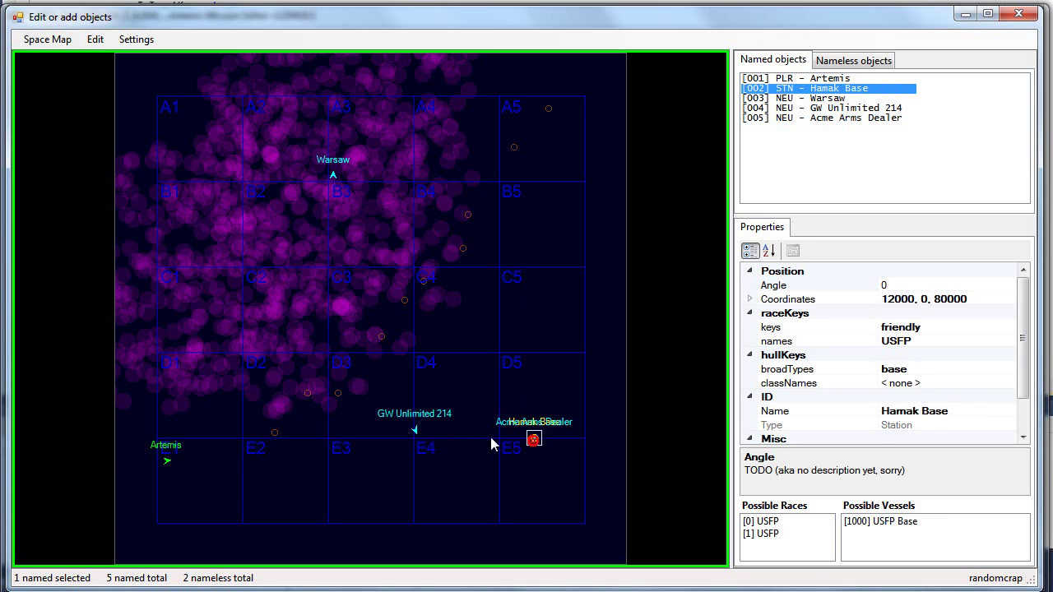
pyautogui.click(490, 436)
pyautogui.click(378, 486)
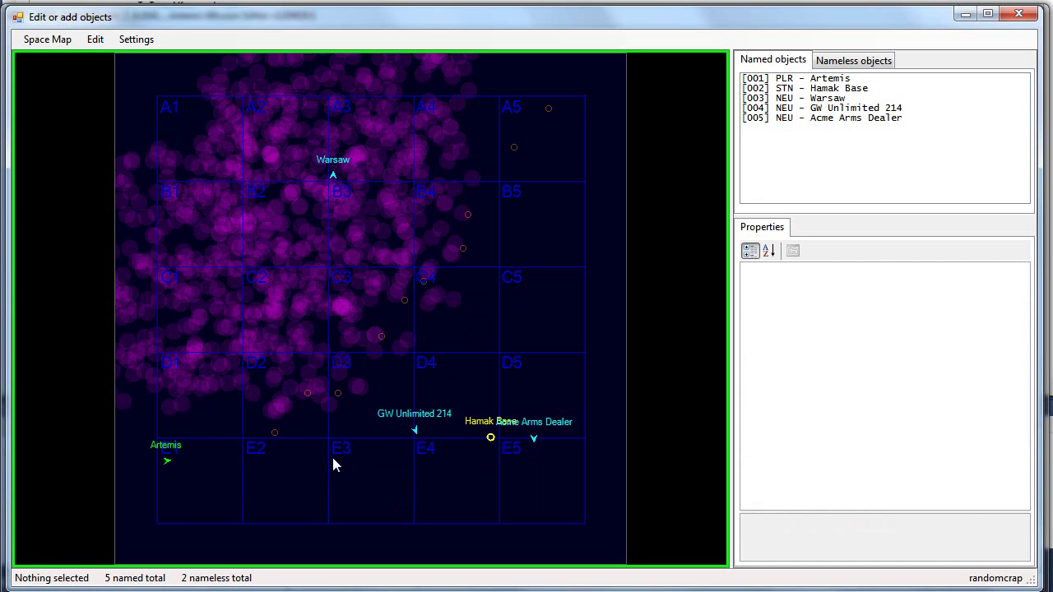
# Place three enemies at about (48748, 0, 91316), (33724, 0, 93049) and (28524, 0, 91508), and delete the generic mesh placed beside them.
pyautogui.click(332, 473)
pyautogui.click(377, 486)
pyautogui.click(441, 492)
pyautogui.click(464, 487)
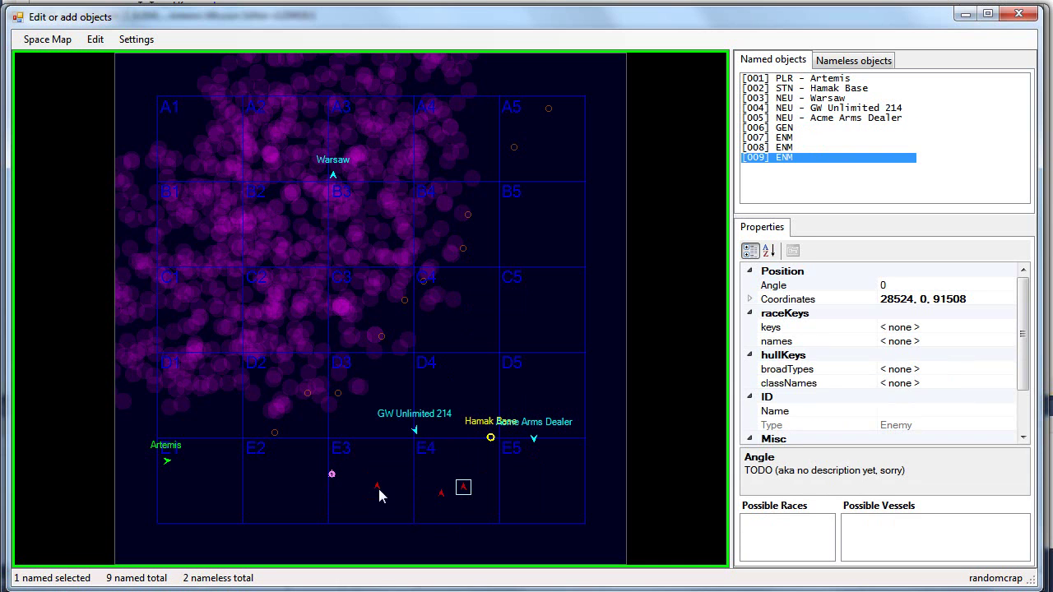
pyautogui.moveTo(340, 459); pyautogui.dragTo(320, 497)
pyautogui.press('Delete')
# Move the player ship Artemis to about (85731, 0, 90160) on the space map.
pyautogui.click(167, 461)
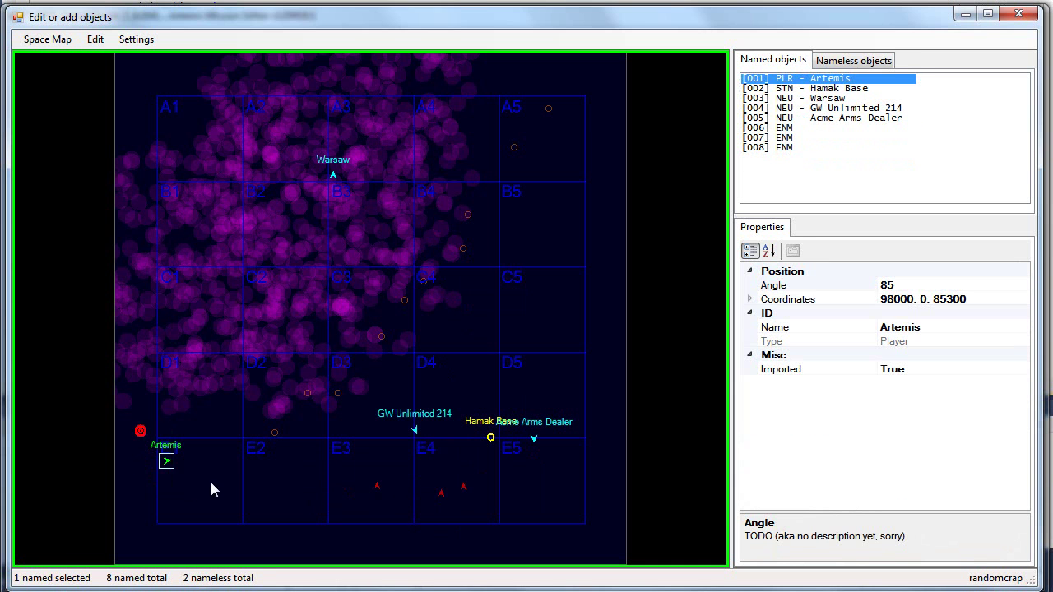
pyautogui.click(219, 484)
pyautogui.click(240, 438)
# Reshape the nebula arc to a radius of about 75362 and a random range of about 62736, and accept the map changes.
pyautogui.moveTo(314, 270); pyautogui.dragTo(347, 289)
pyautogui.click(432, 365)
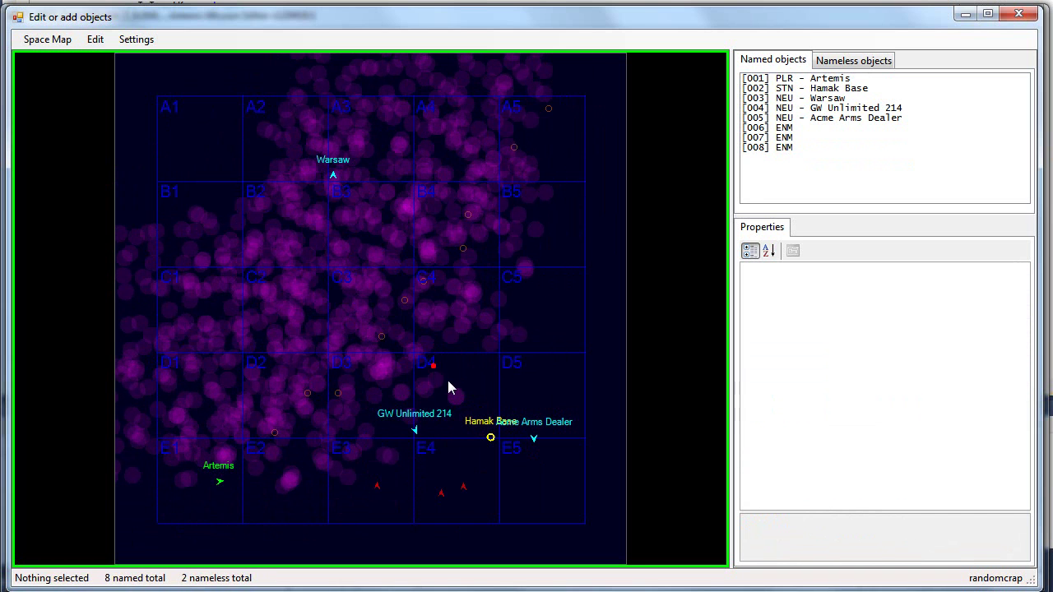
pyautogui.click(301, 261)
pyautogui.moveTo(419, 381); pyautogui.dragTo(449, 395)
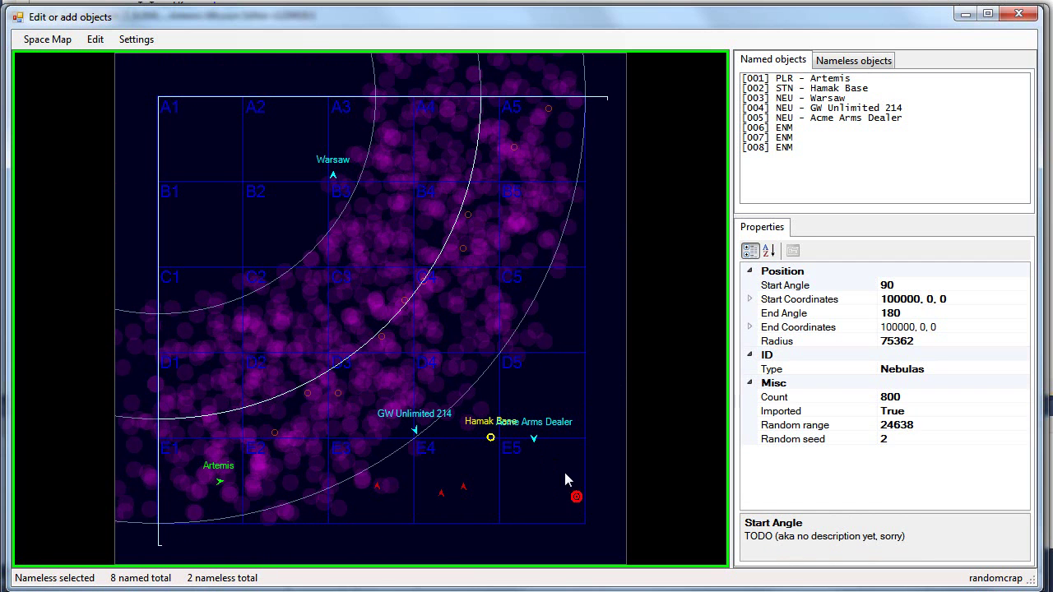
pyautogui.moveTo(357, 321); pyautogui.dragTo(202, 134)
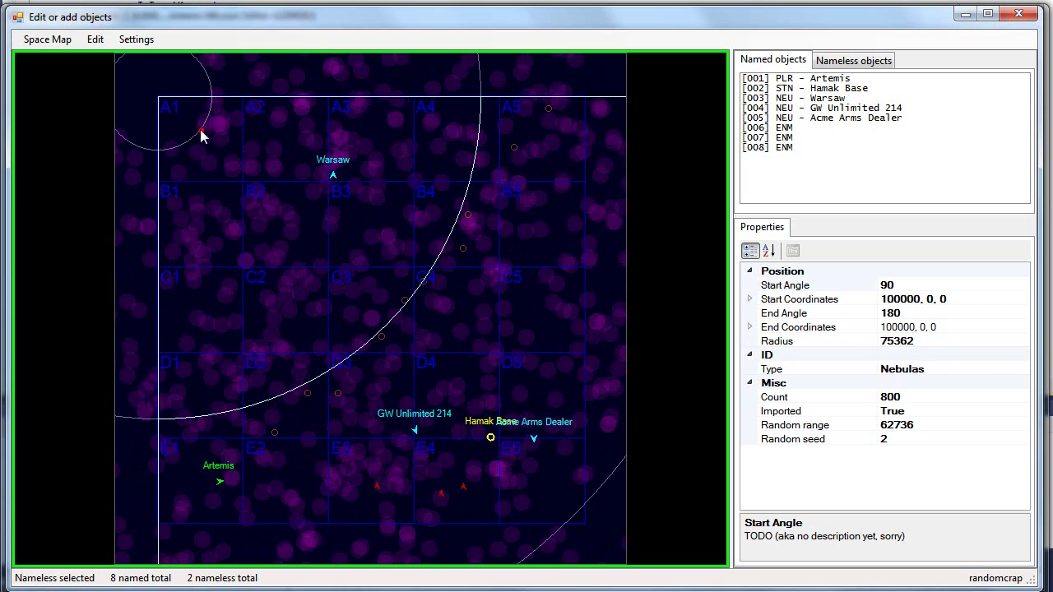
pyautogui.click(470, 323)
pyautogui.click(48, 40)
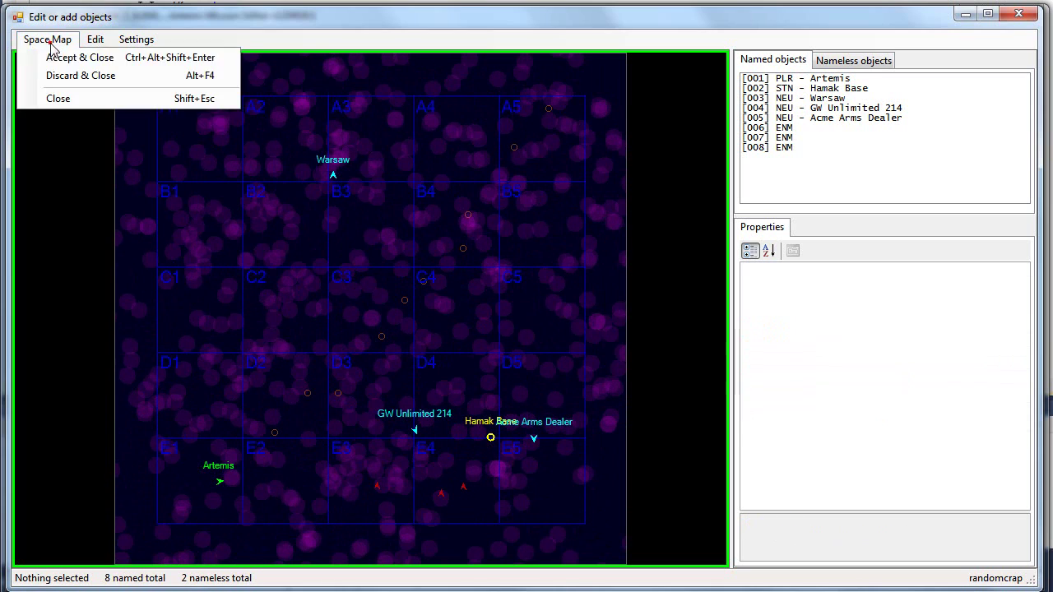
pyautogui.click(72, 64)
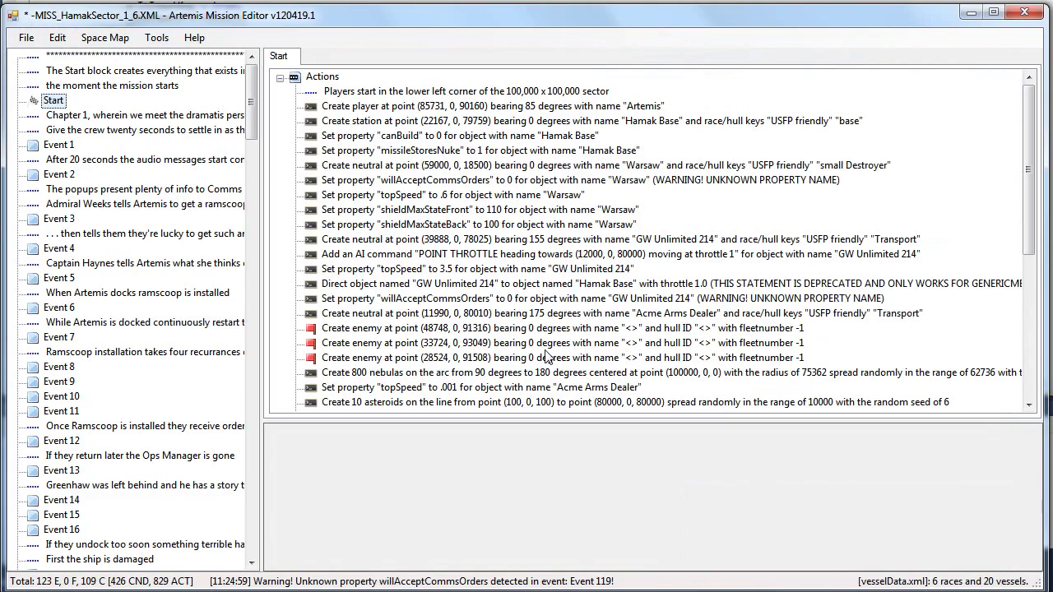
# Review the updated GW Unlimited 214 and Artemis creation statements, and check the same objects in the reopened space map.
pyautogui.click(473, 239)
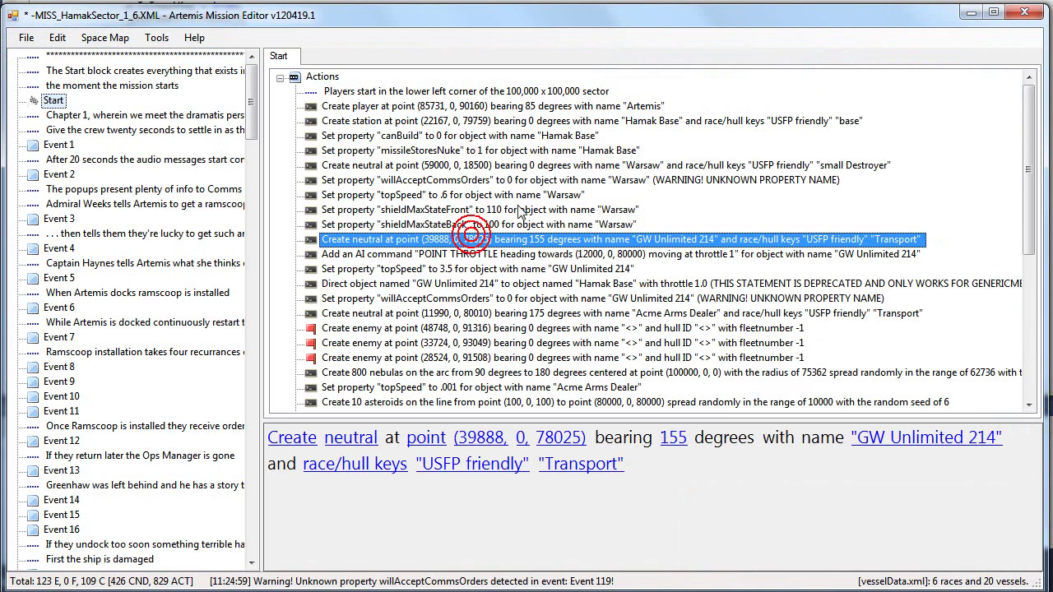
pyautogui.click(455, 106)
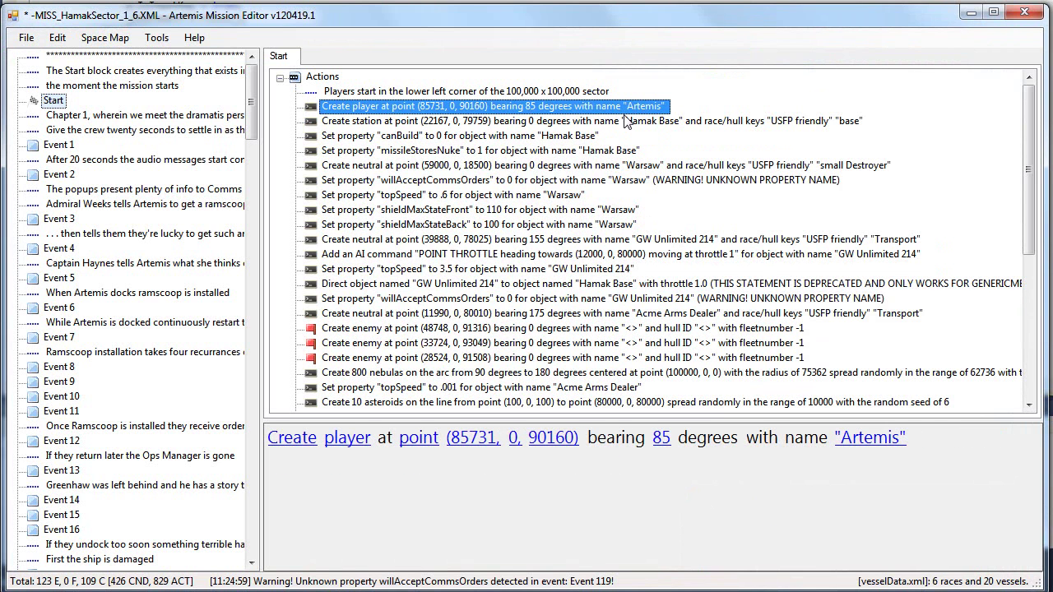
pyautogui.doubleClick(495, 94)
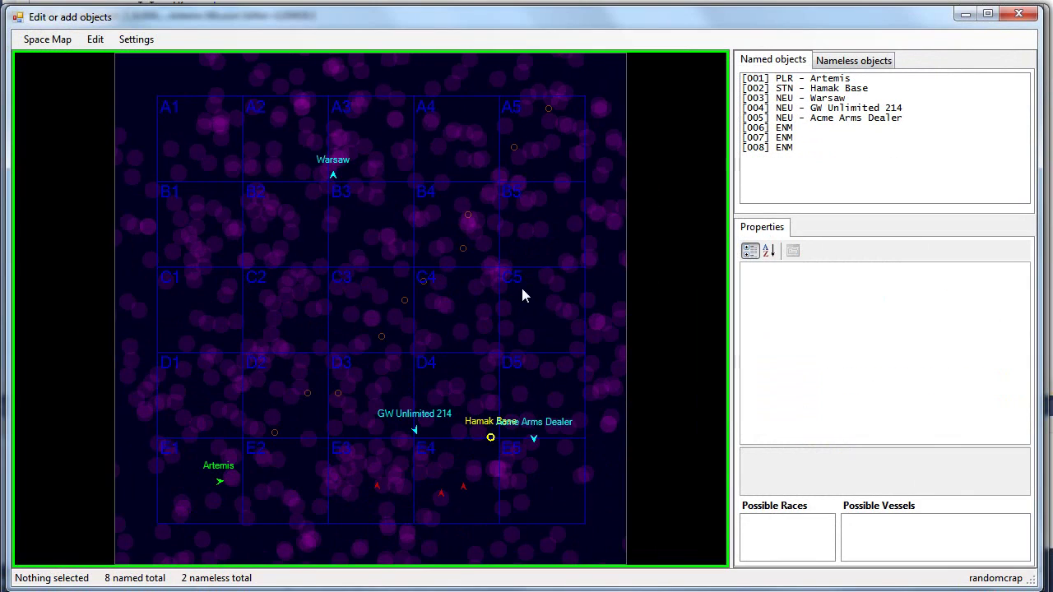
pyautogui.click(1020, 15)
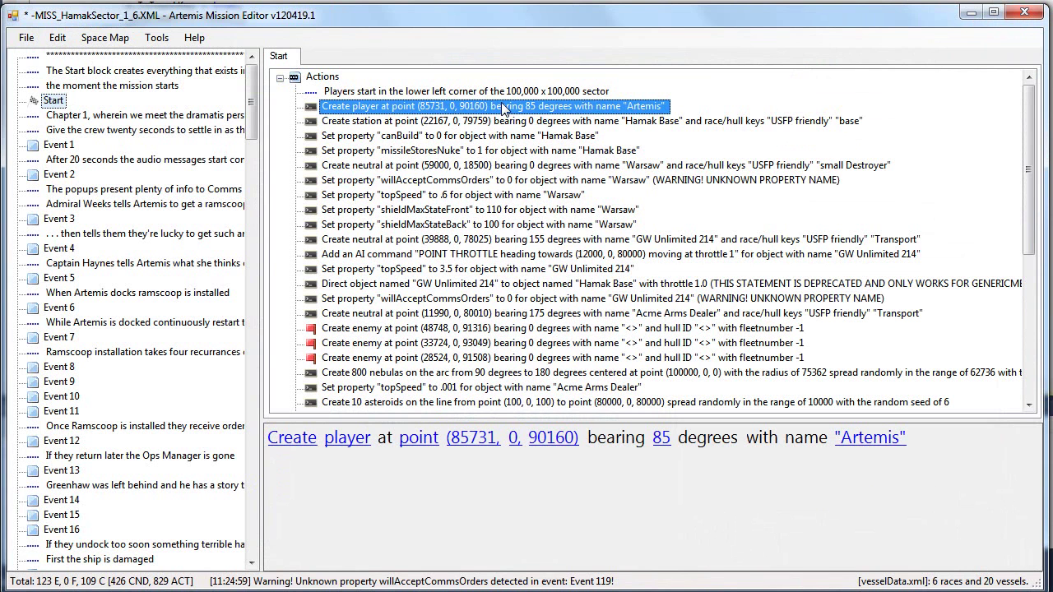
# View the XML code of the Start block's Create player statement for Artemis.
pyautogui.rightClick(500, 103)
pyautogui.moveTo(627, 329)
pyautogui.click(724, 332)
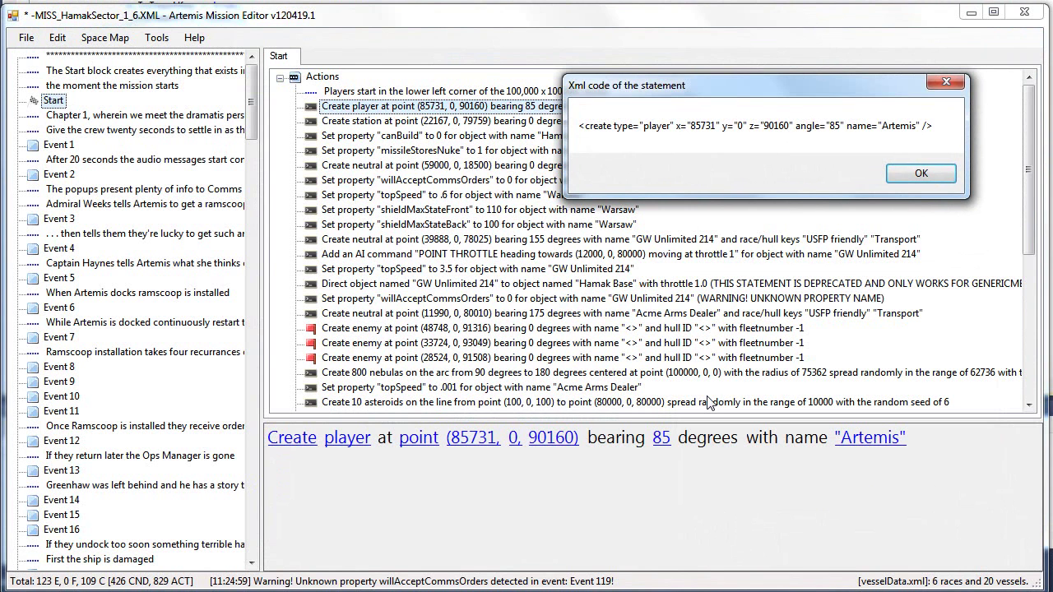
pyautogui.click(913, 176)
# View the XML code of the Start block's statement that destroys nebulas within 3000 meters.
pyautogui.click(473, 270)
pyautogui.scroll(-5, 474, 274)
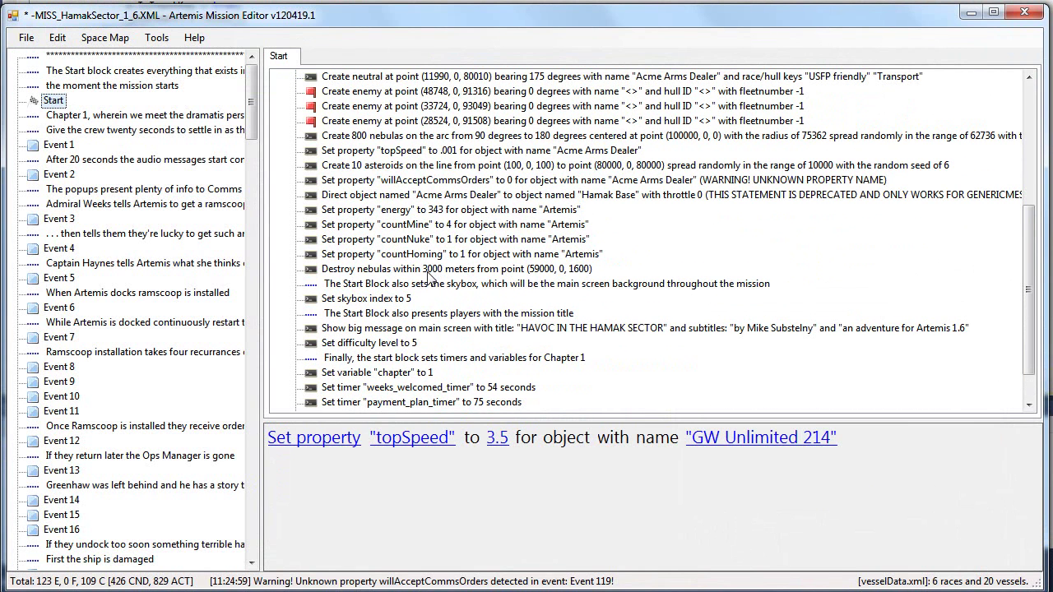
pyautogui.click(427, 270)
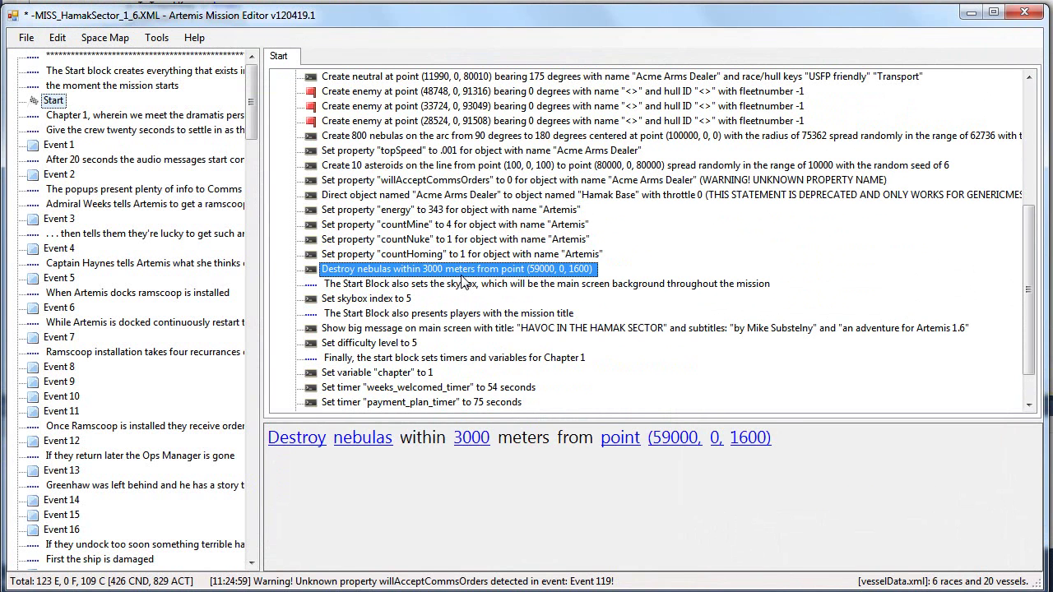
pyautogui.rightClick(464, 282)
pyautogui.moveTo(535, 501)
pyautogui.click(699, 503)
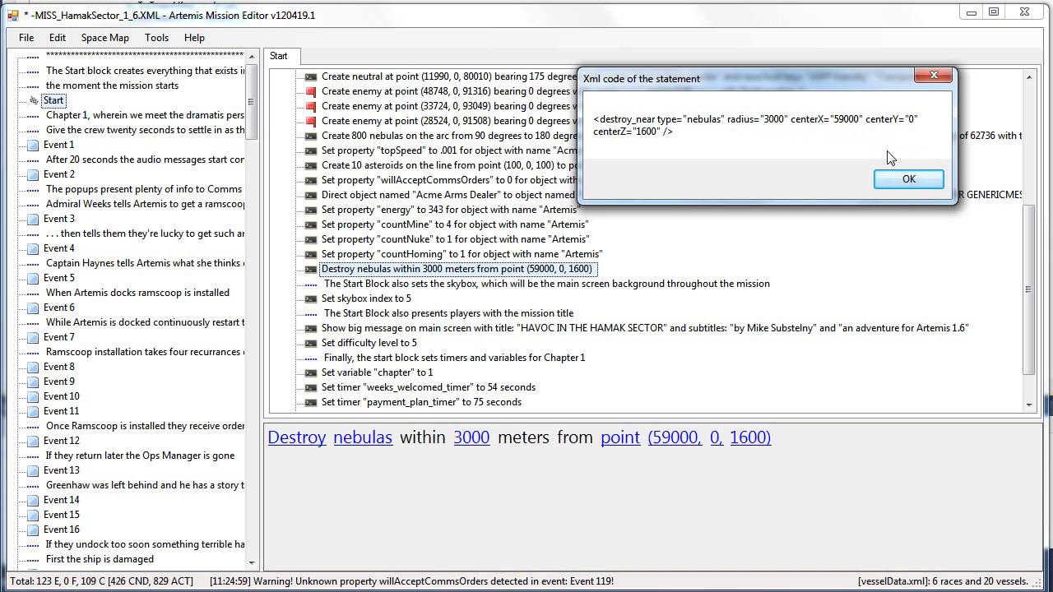
pyautogui.click(909, 181)
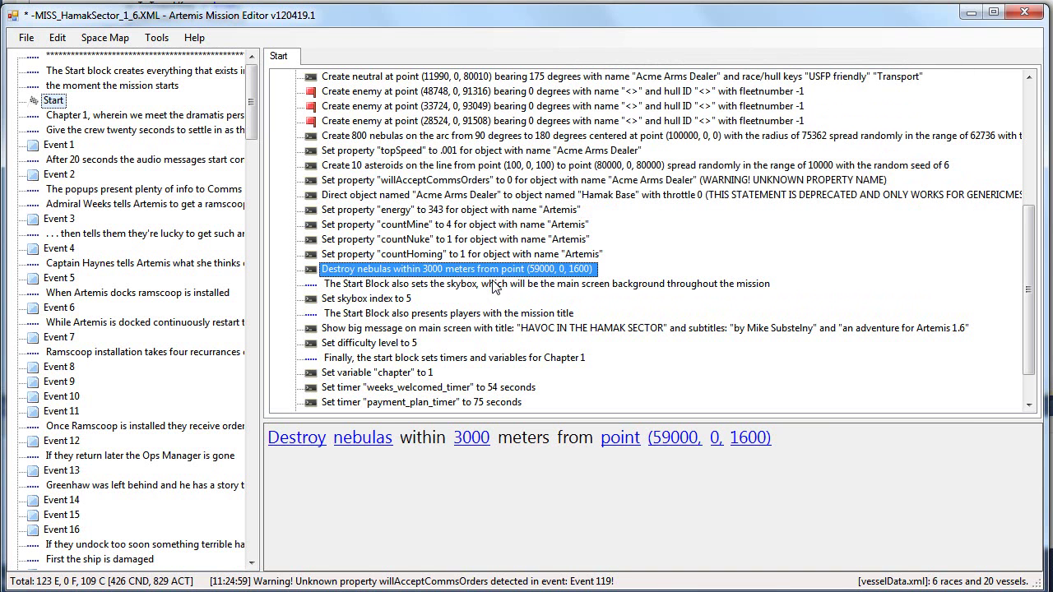
# View the XML code of the entire Start block, and close the code view.
pyautogui.click(494, 283)
pyautogui.rightClick(488, 270)
pyautogui.click(401, 274)
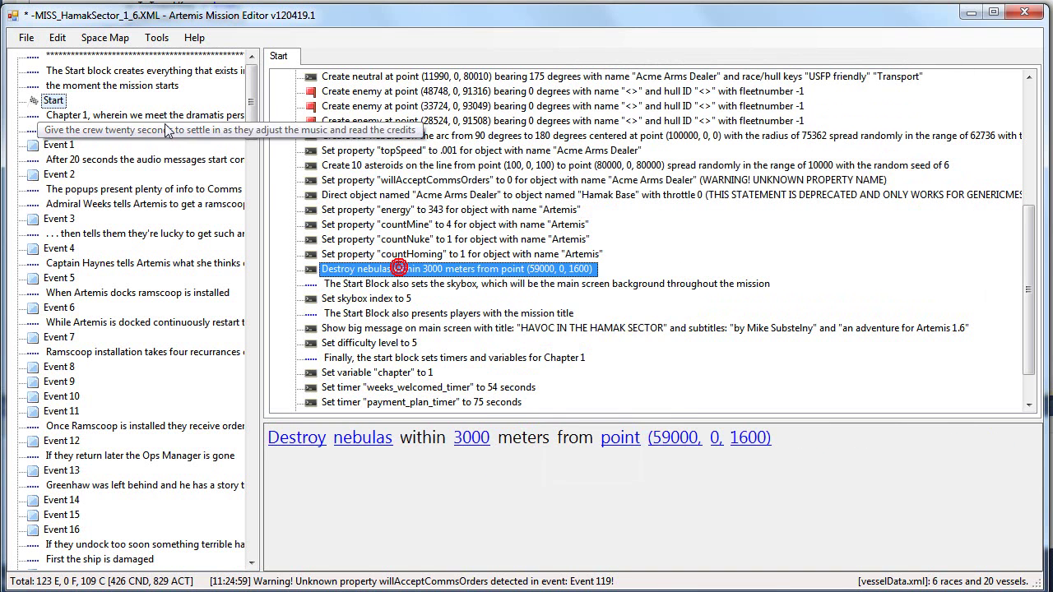
pyautogui.rightClick(51, 103)
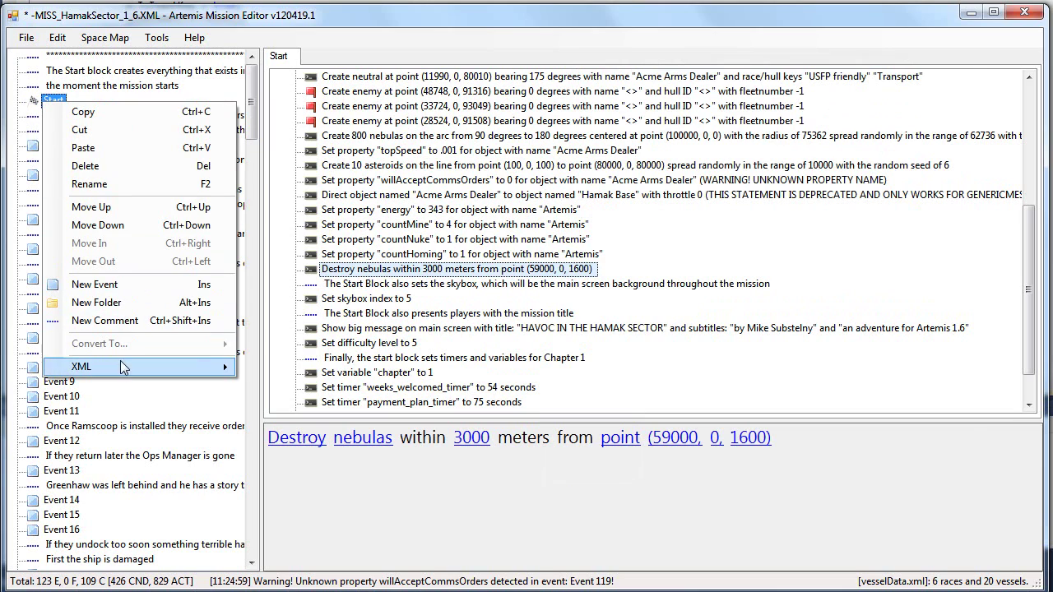
pyautogui.moveTo(120, 366)
pyautogui.click(297, 365)
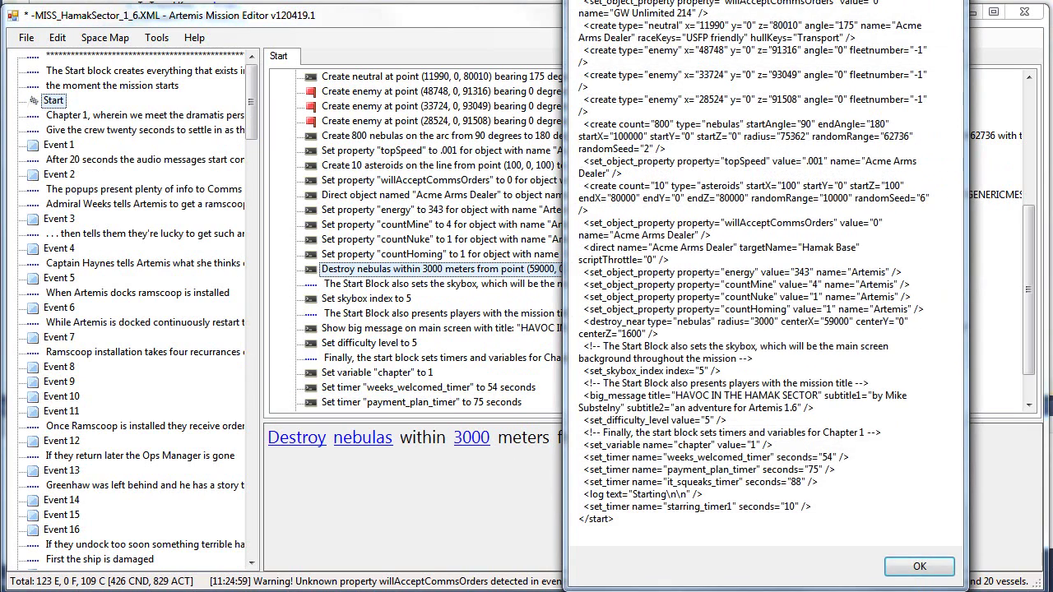
pyautogui.click(919, 567)
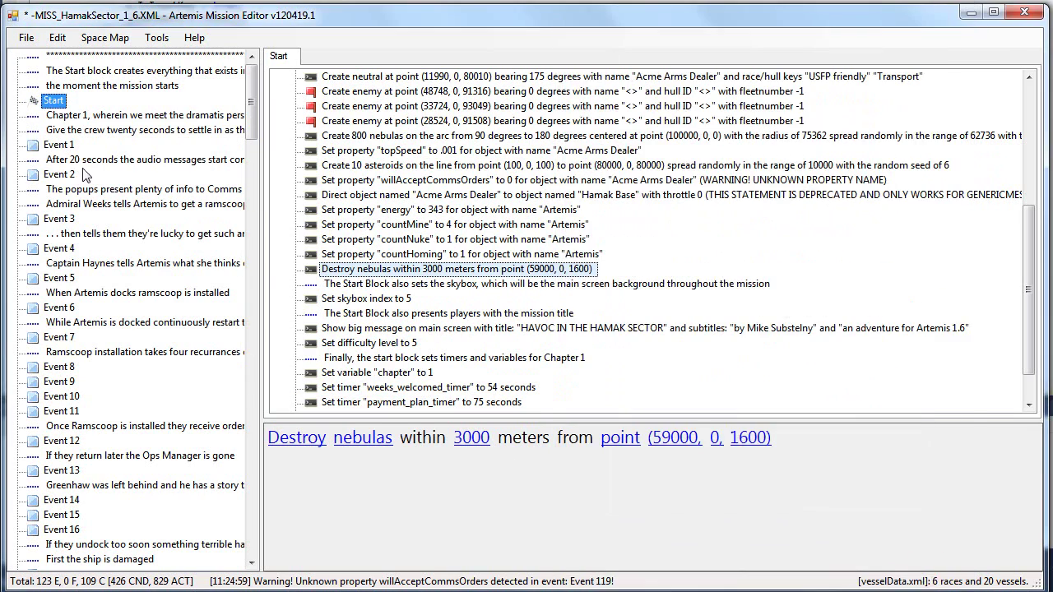
# Copy the Start block's node XML to the clipboard.
pyautogui.rightClick(83, 100)
pyautogui.moveTo(162, 370)
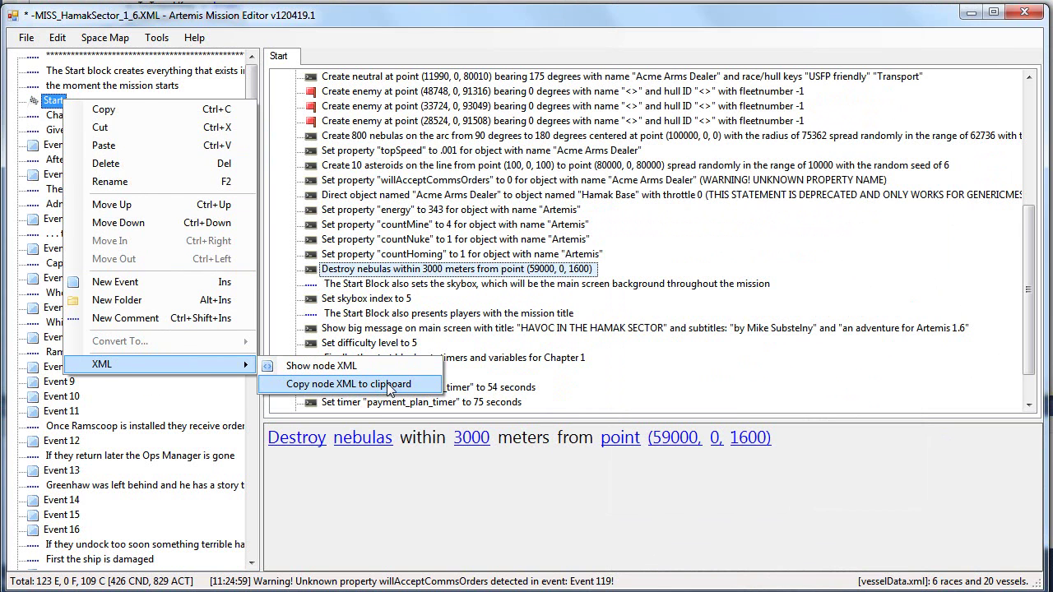
pyautogui.click(391, 384)
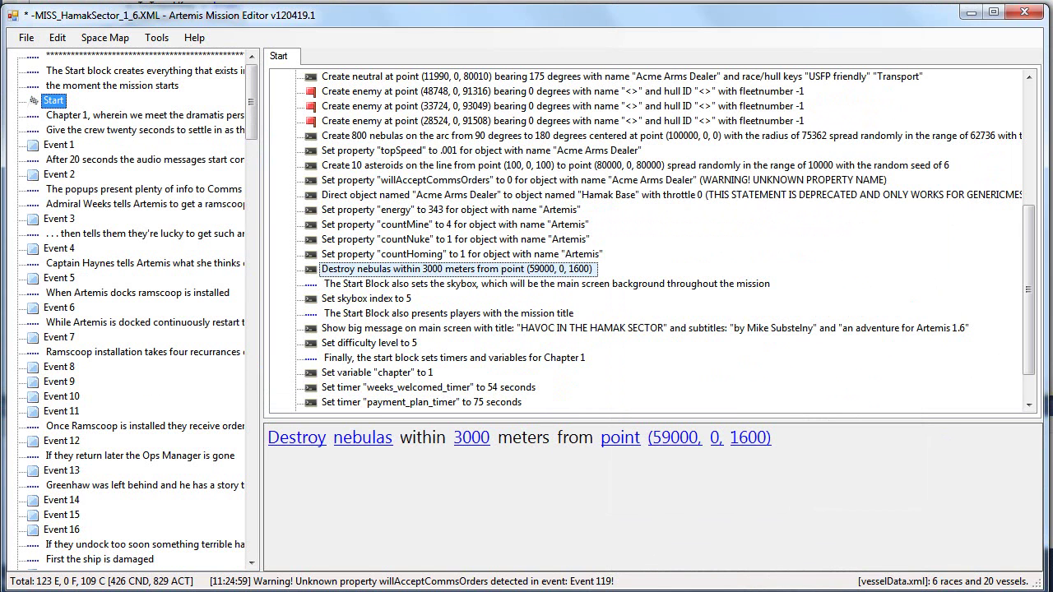
# Switch to Notepad++, paste the Start block's XML into a new document, look through it, and return to the Artemis Mission Editor.
pyautogui.hotkey('alt', 'Tab')
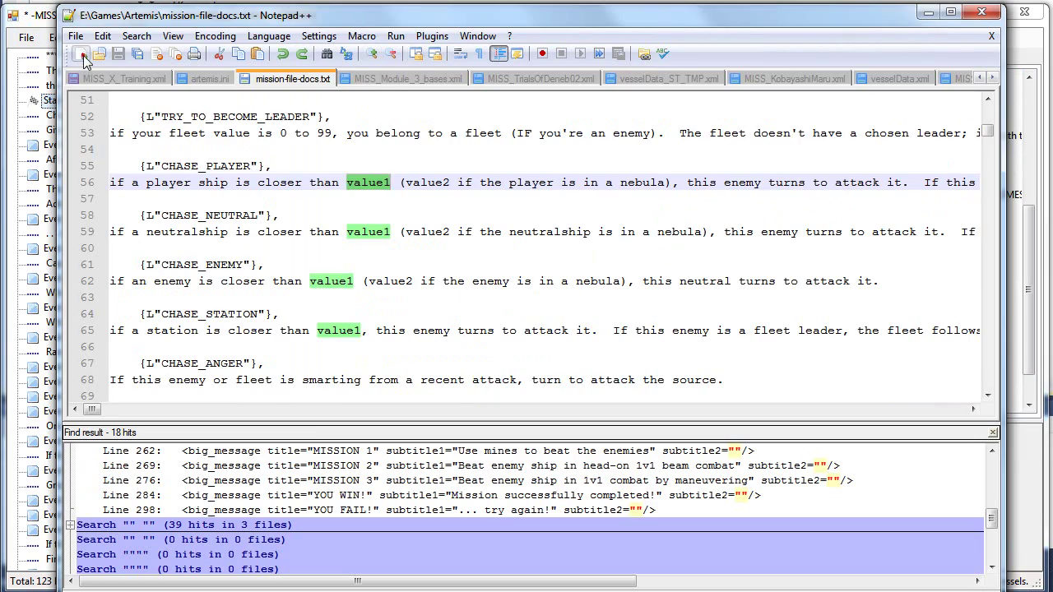
pyautogui.hotkey('ctrl', 'n')
pyautogui.hotkey('ctrl', 'v')
pyautogui.scroll(8, 311, 310)
pyautogui.scroll(-8, 412, 303)
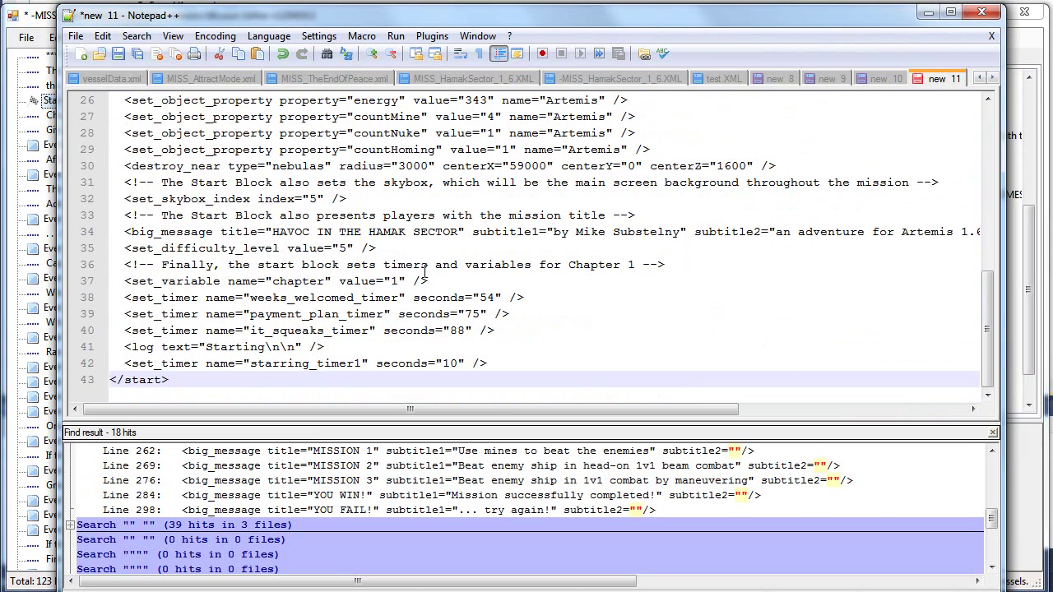
pyautogui.click(928, 13)
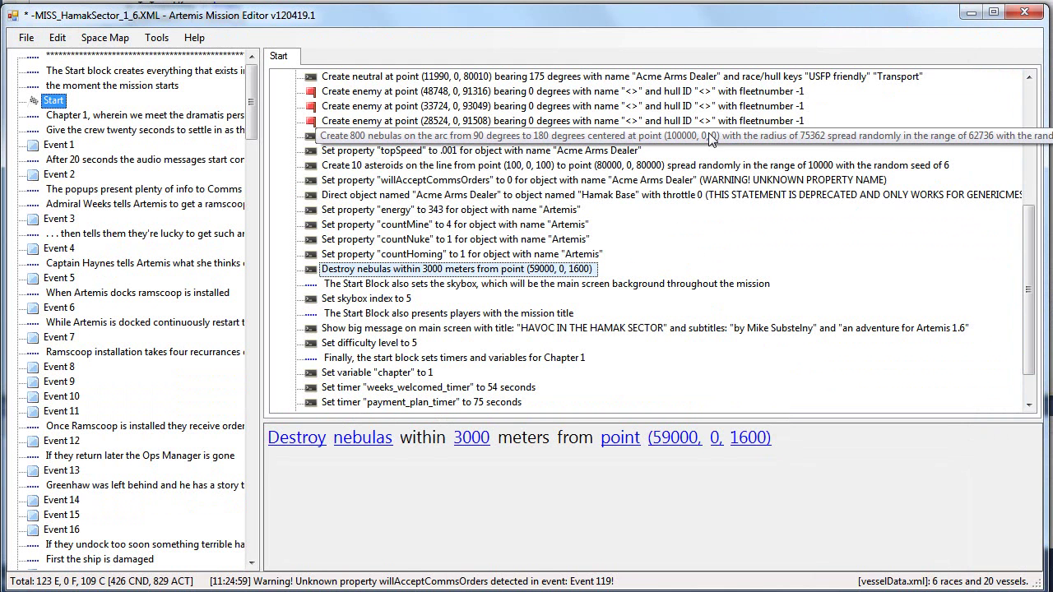